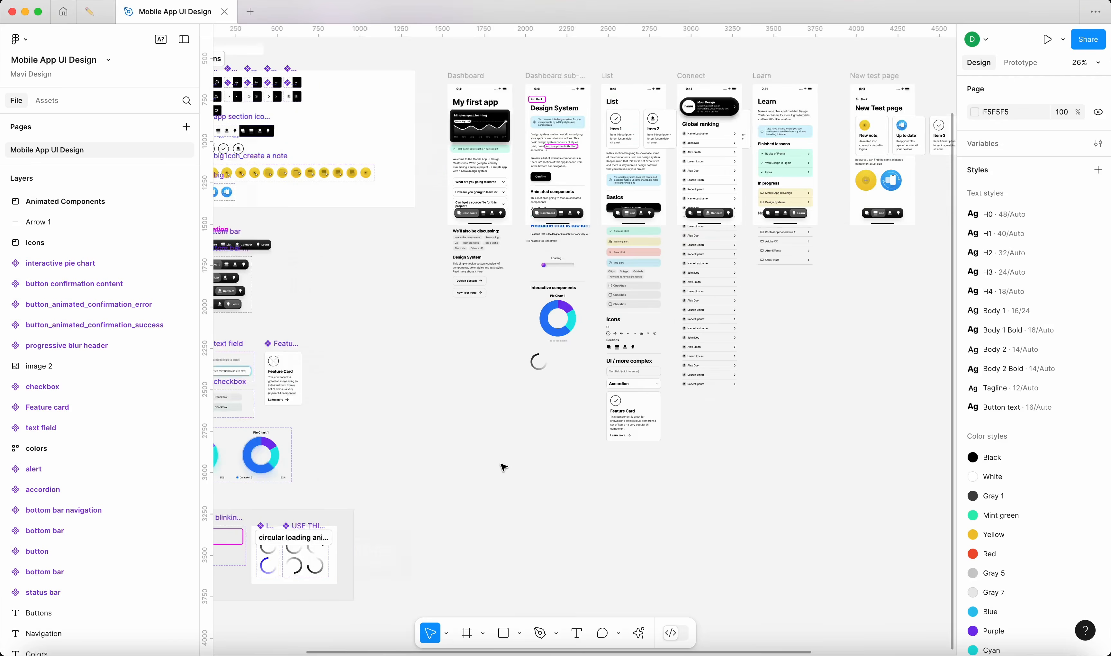
Step: Look over the design system components, animated components and app screens across the canvas
scroll(504, 467, left, 5)
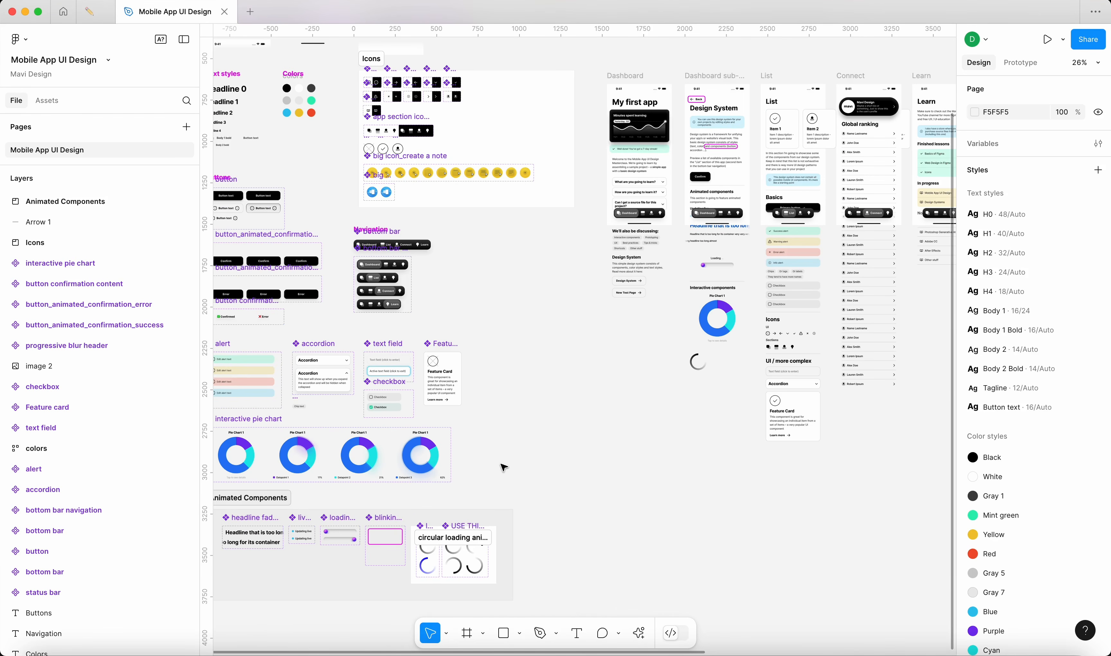
scroll(504, 467, left, 8)
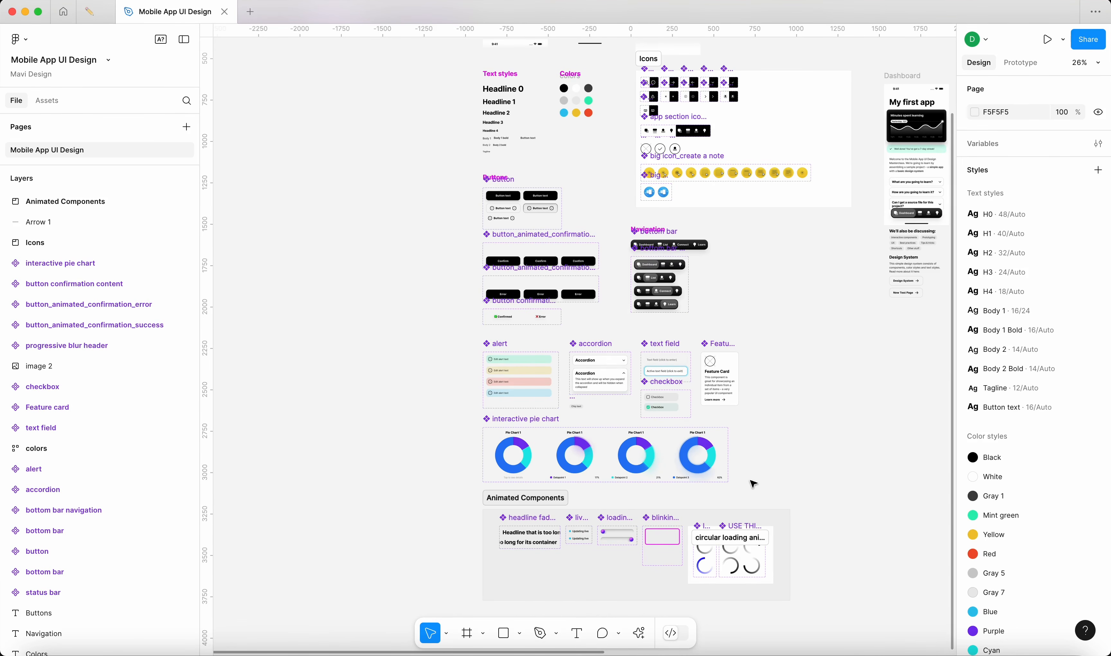
scroll(753, 484, right, 8)
scroll(695, 488, right, 8)
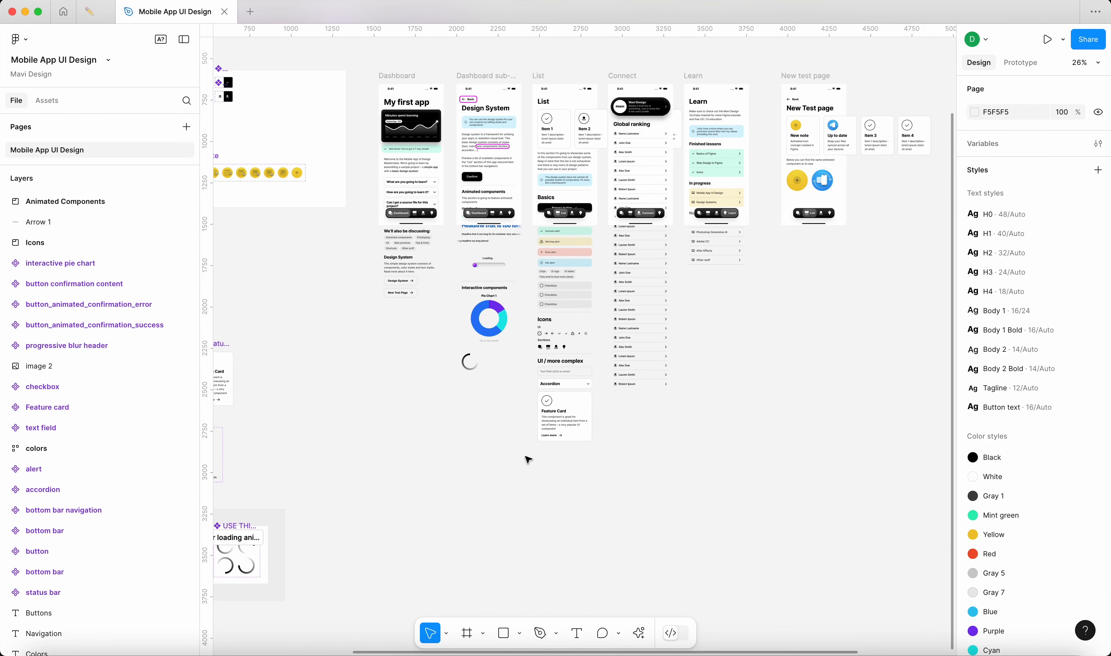
scroll(393, 461, left, 8)
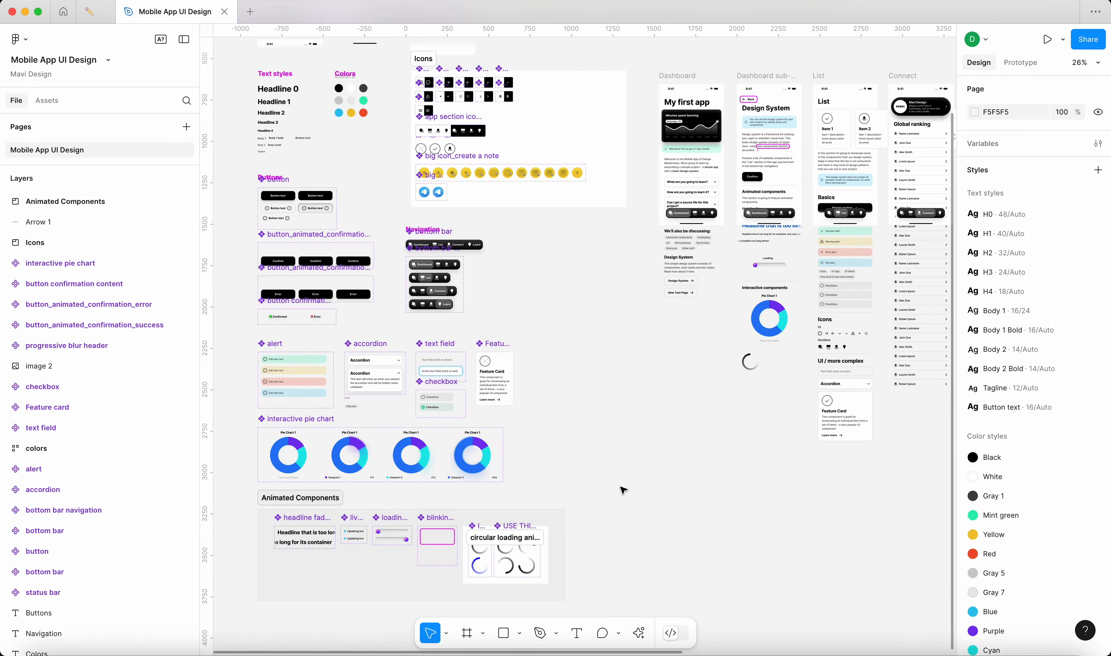
scroll(622, 490, down, 5)
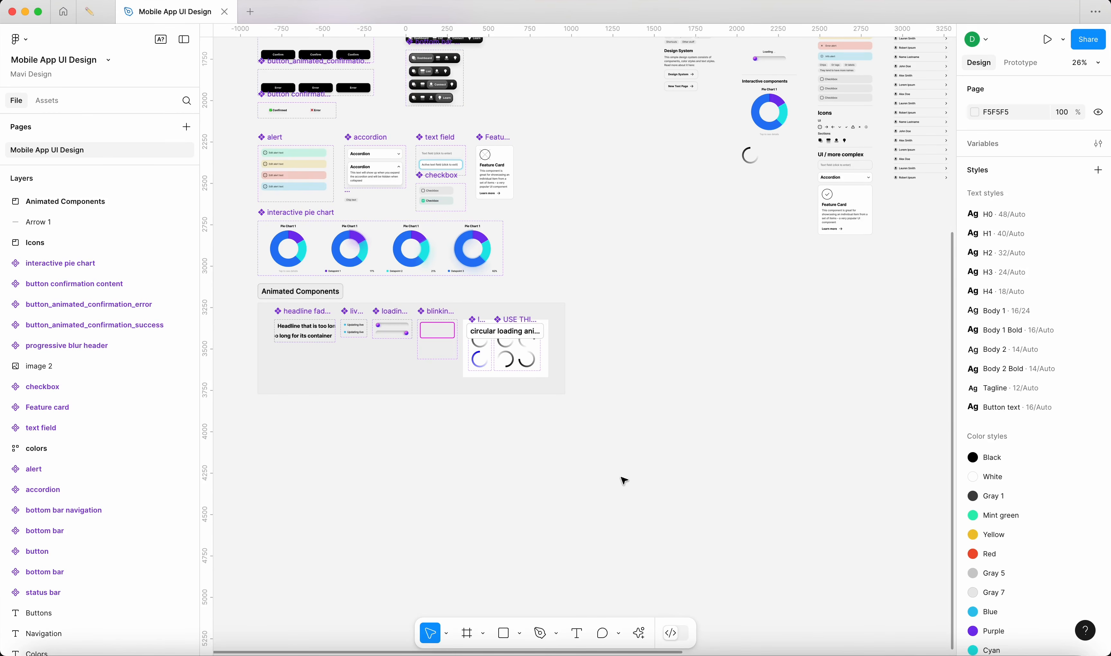
scroll(789, 343, up, 1)
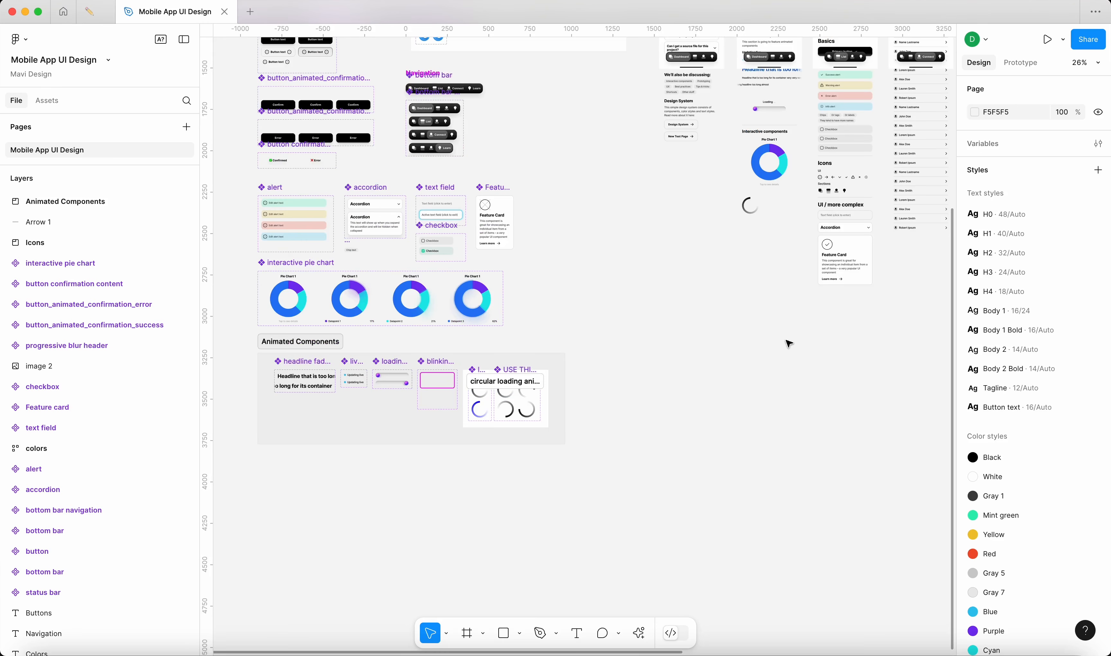
scroll(888, 412, right, 8)
scroll(764, 378, left, 5)
scroll(764, 378, up, 1)
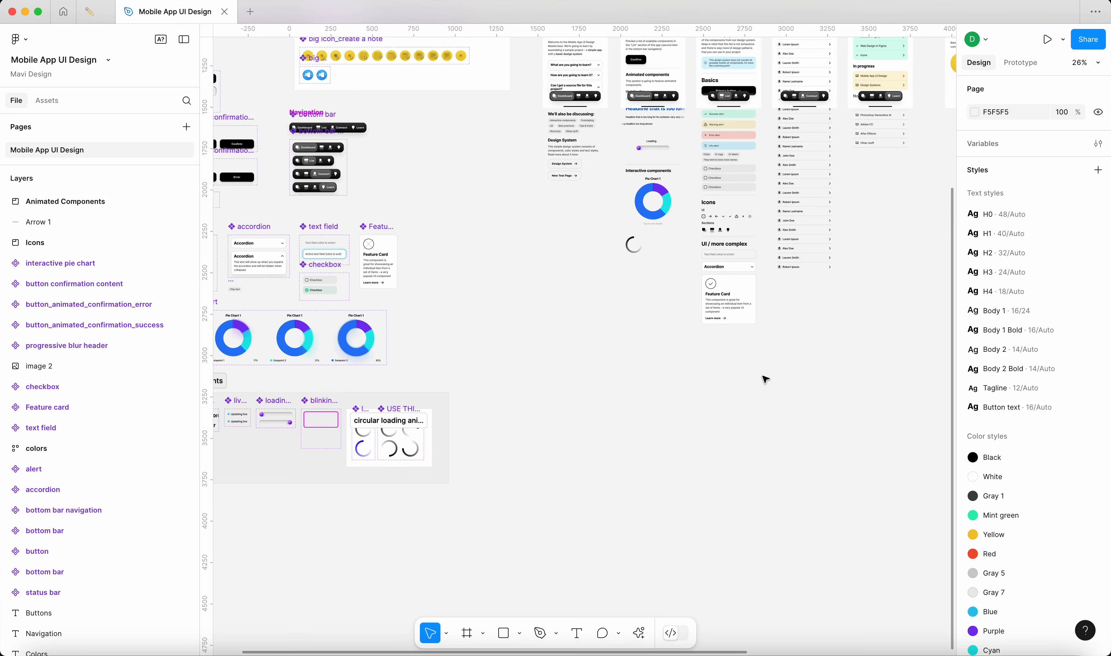
scroll(765, 378, right, 9)
scroll(766, 378, up, 2)
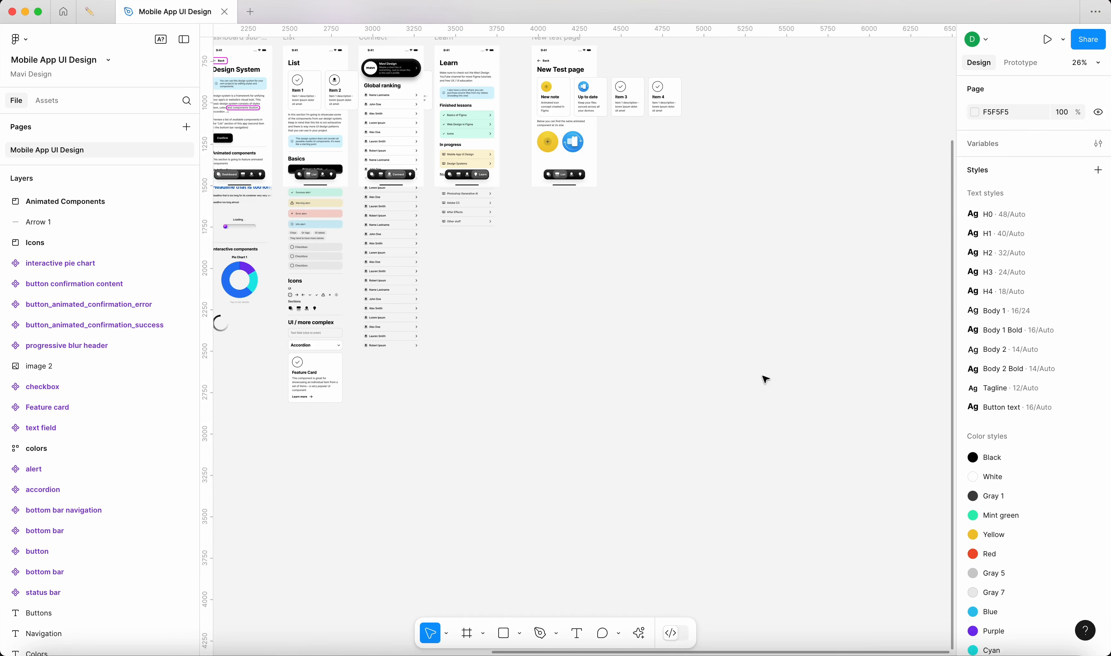
scroll(766, 379, right, 3)
scroll(765, 379, left, 8)
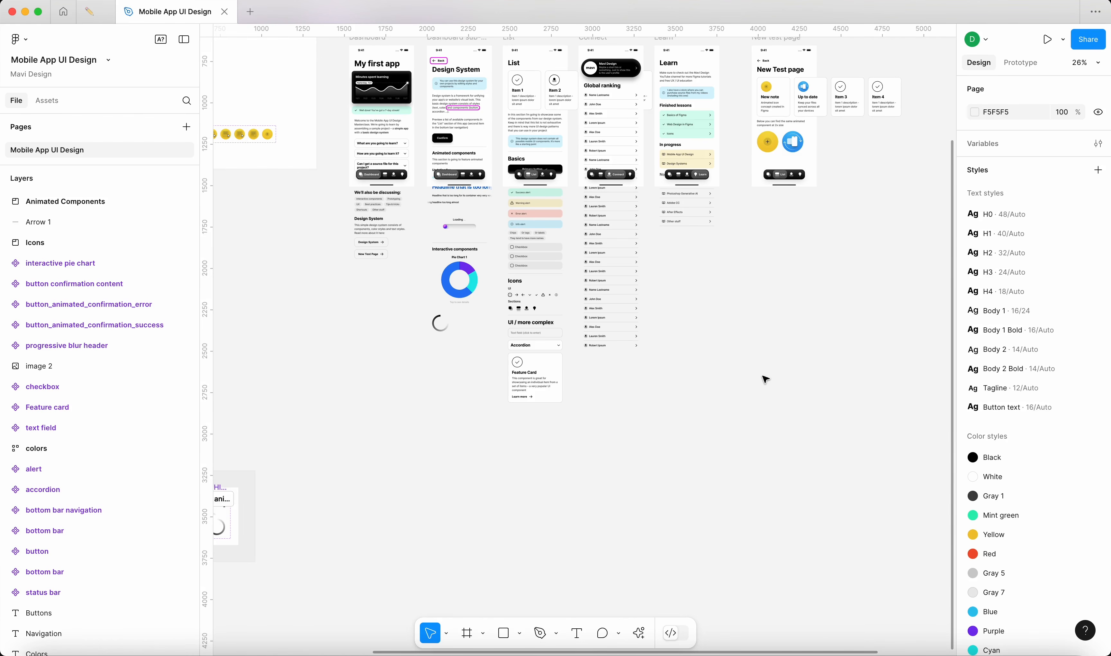
scroll(766, 379, left, 5)
scroll(700, 397, down, 3)
scroll(526, 390, left, 7)
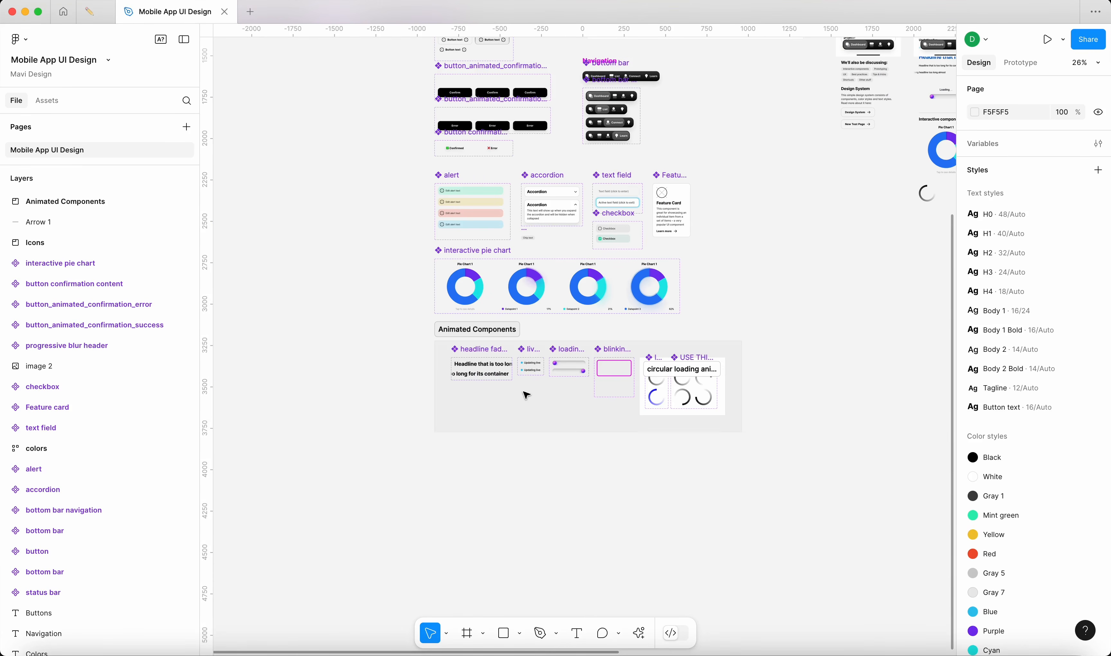
scroll(757, 404, up, 2)
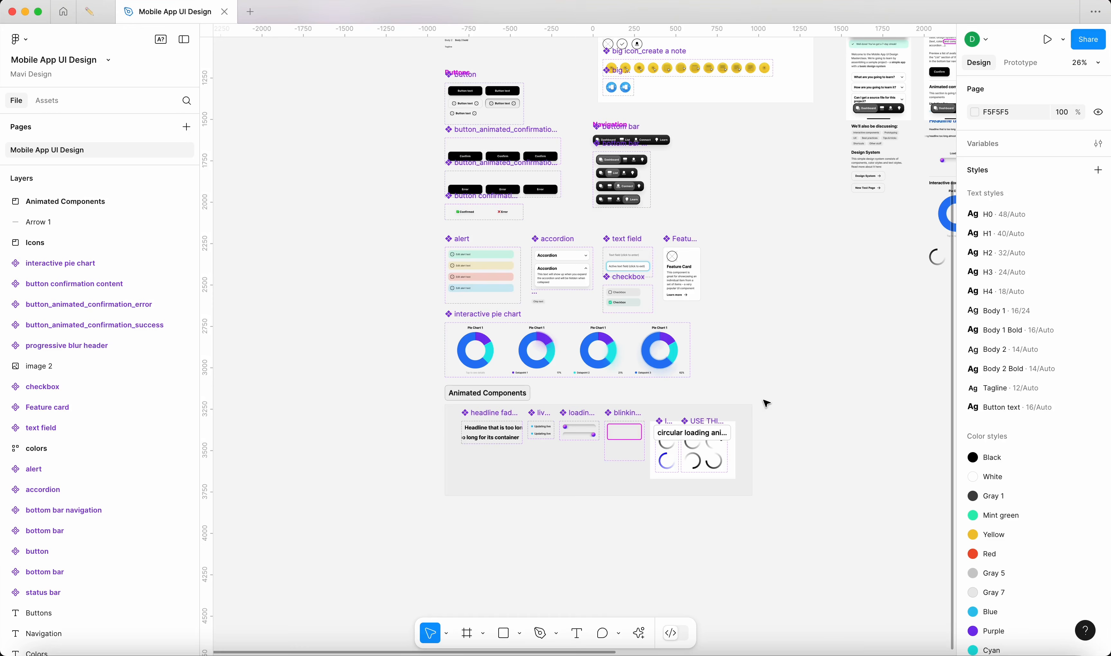
scroll(767, 403, up, 4)
scroll(766, 402, right, 8)
scroll(775, 399, down, 5)
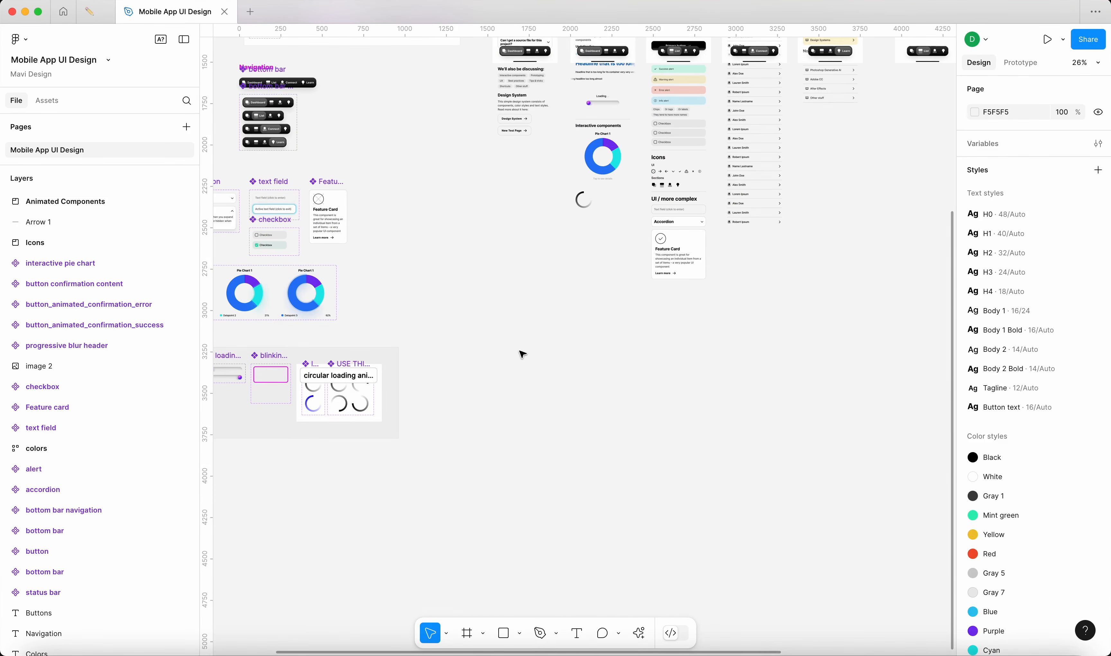
Step: Draw a rectangle about 279 × 79 in an empty canvas area and round it into a pill with corner radius 160
scroll(521, 350, up, 10)
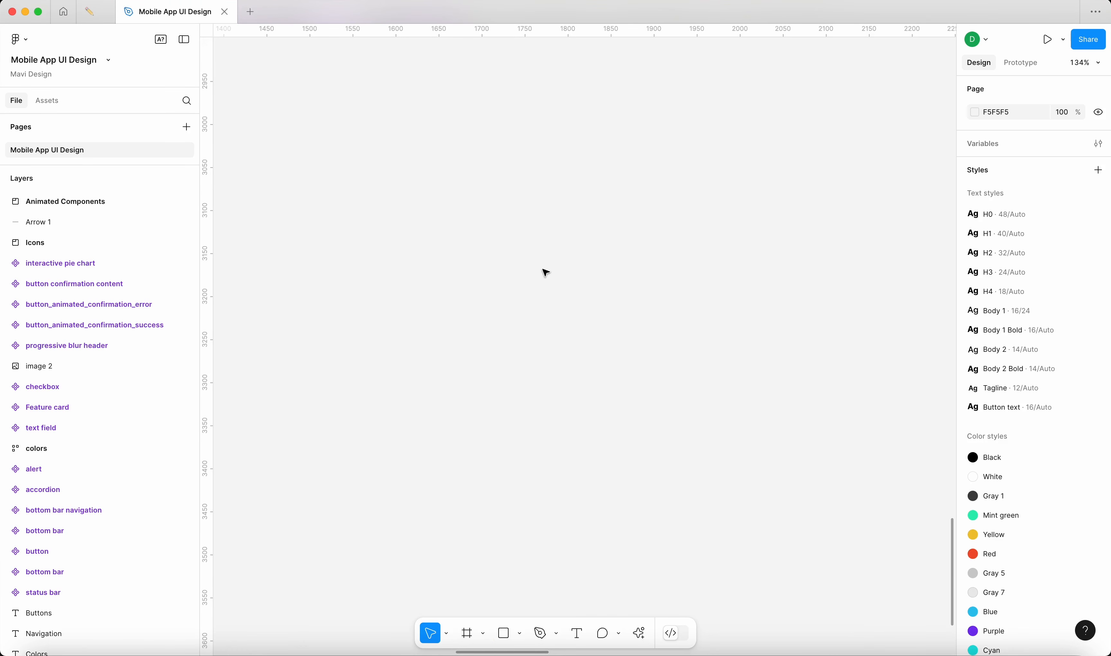
drag(411, 231, 651, 299)
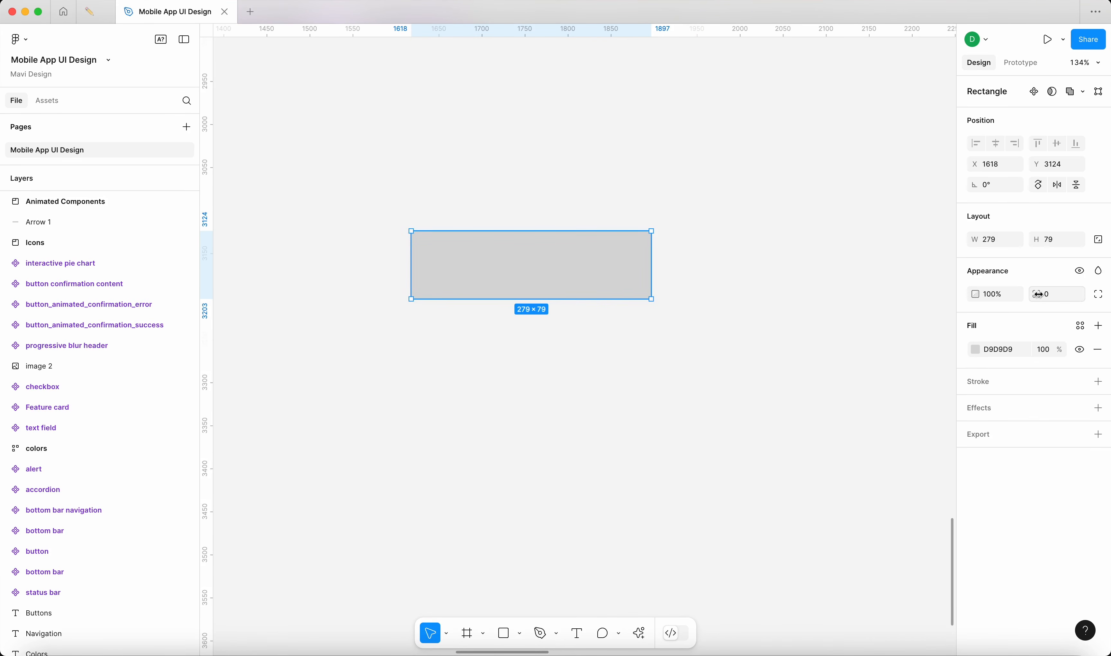
drag(1039, 294, 47, 309)
drag(1043, 307, 1054, 309)
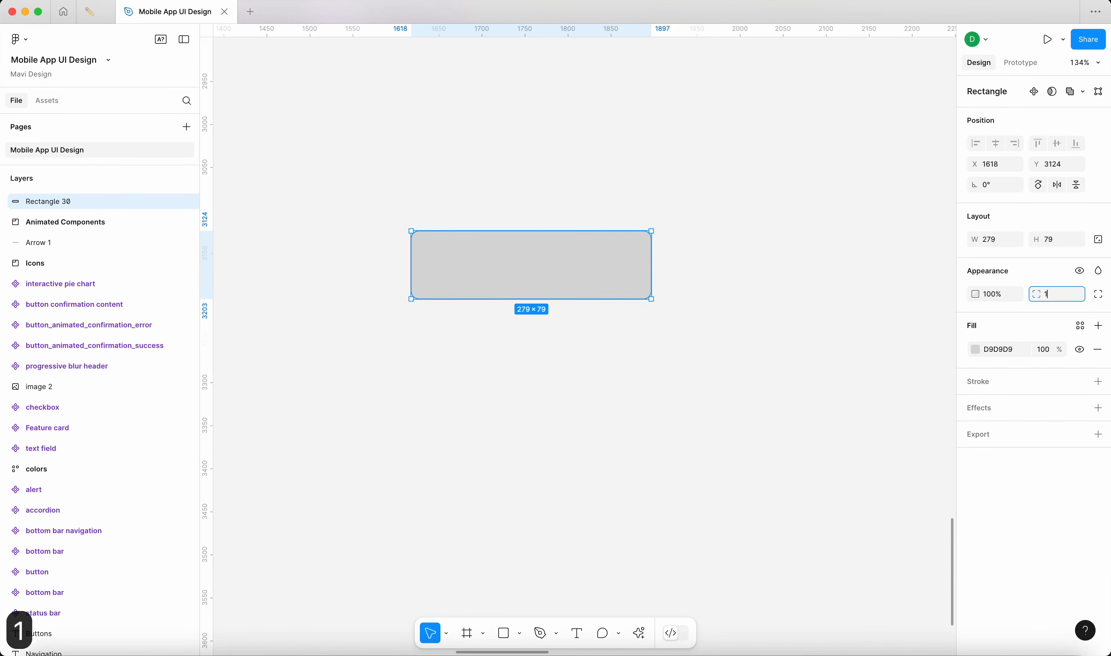
key(Return)
click(787, 385)
Step: Draw a bar about 157 × 27 over the pill and fill the pill with black (000000)
drag(450, 264, 603, 265)
key(r)
click(1009, 348)
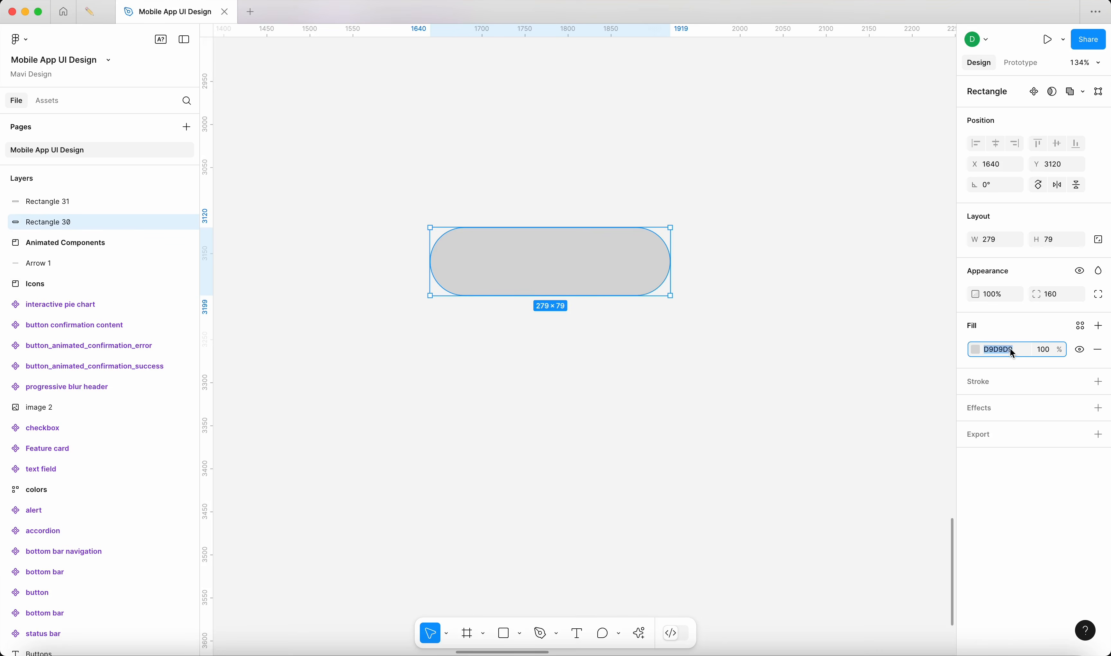
text(0)
Step: Fill the inner bar with white (FFFFFF), set its height to 17 and centre it vertically in the pill
click(557, 257)
click(1011, 349)
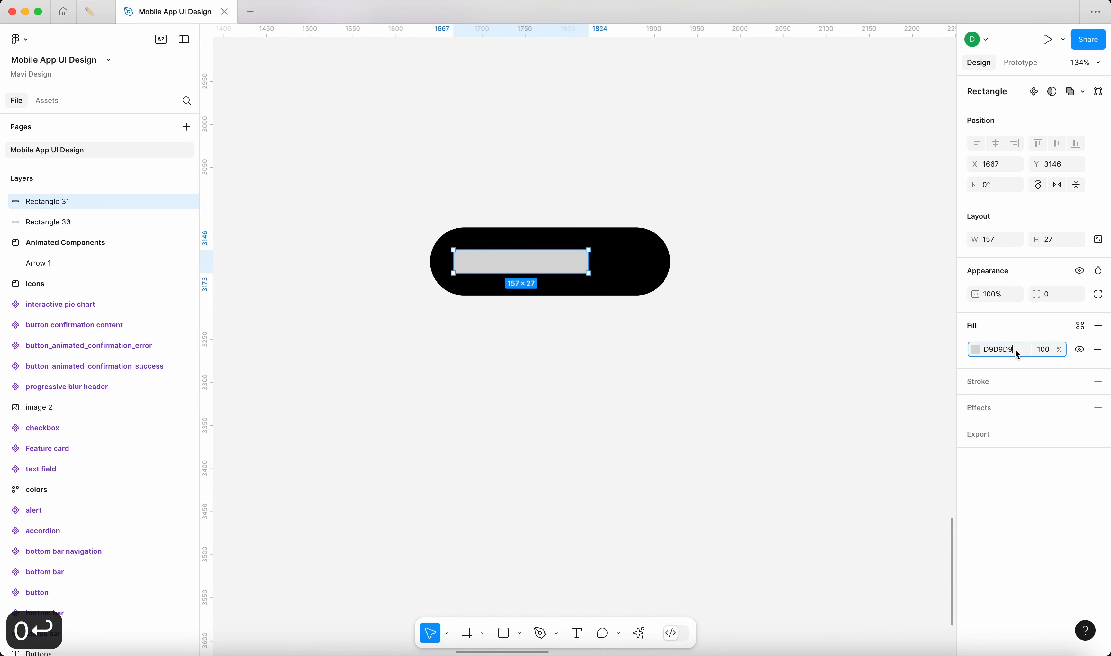
text(f)
key(Return)
key(shift+Down)
key(shift+Down)
key(shift+Up)
click(867, 334)
drag(511, 257, 510, 260)
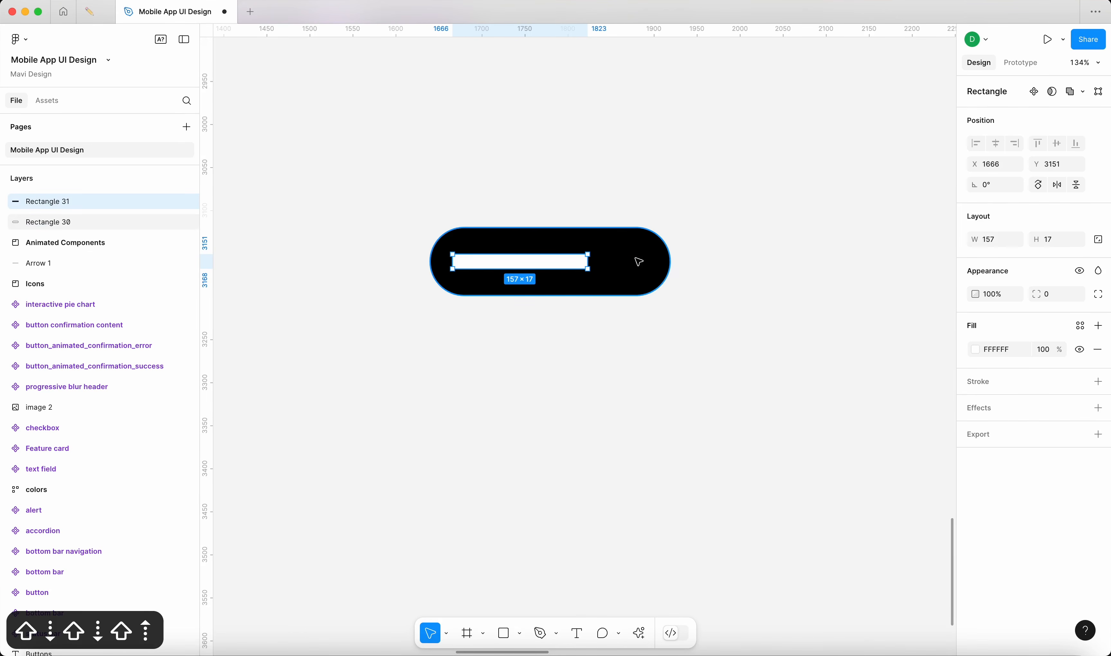
Step: Draw a placeholder rectangle about 57 × 44 inside the pill, beside the end of the white bar
click(727, 268)
key(r)
drag(602, 243, 652, 281)
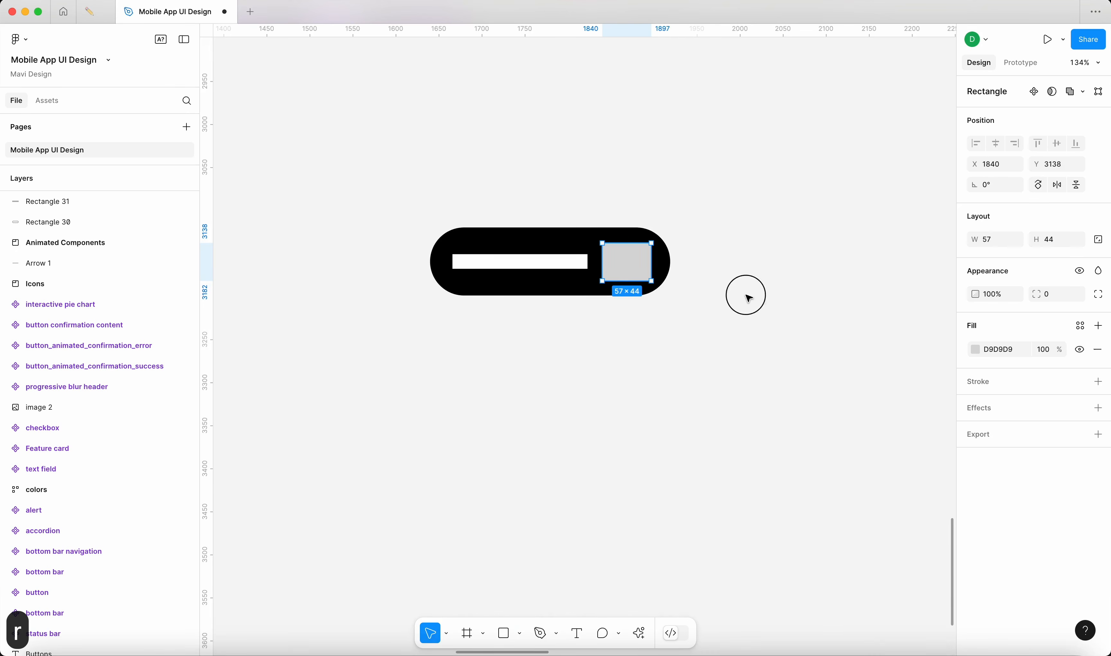
click(744, 293)
click(638, 261)
click(386, 208)
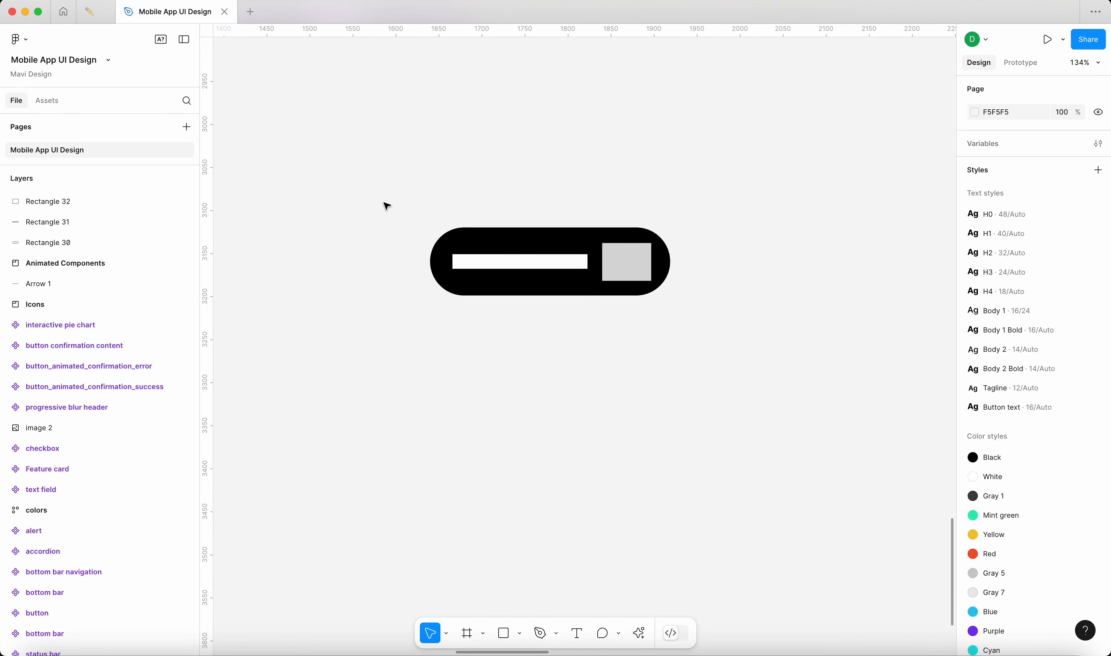
drag(404, 213, 796, 369)
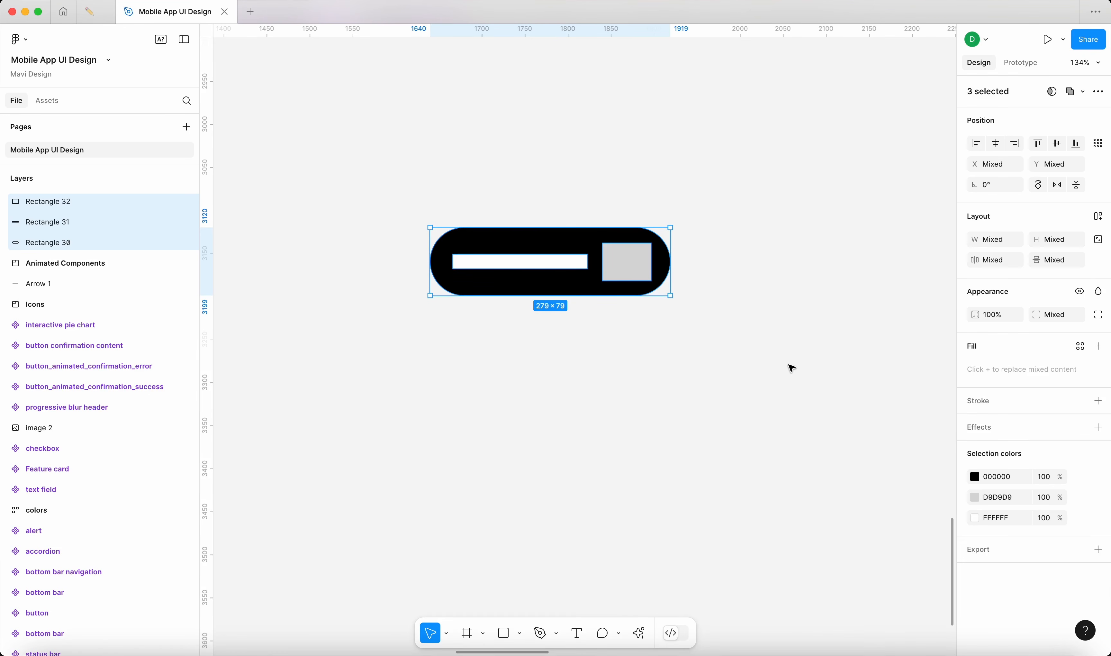
click(791, 378)
click(628, 275)
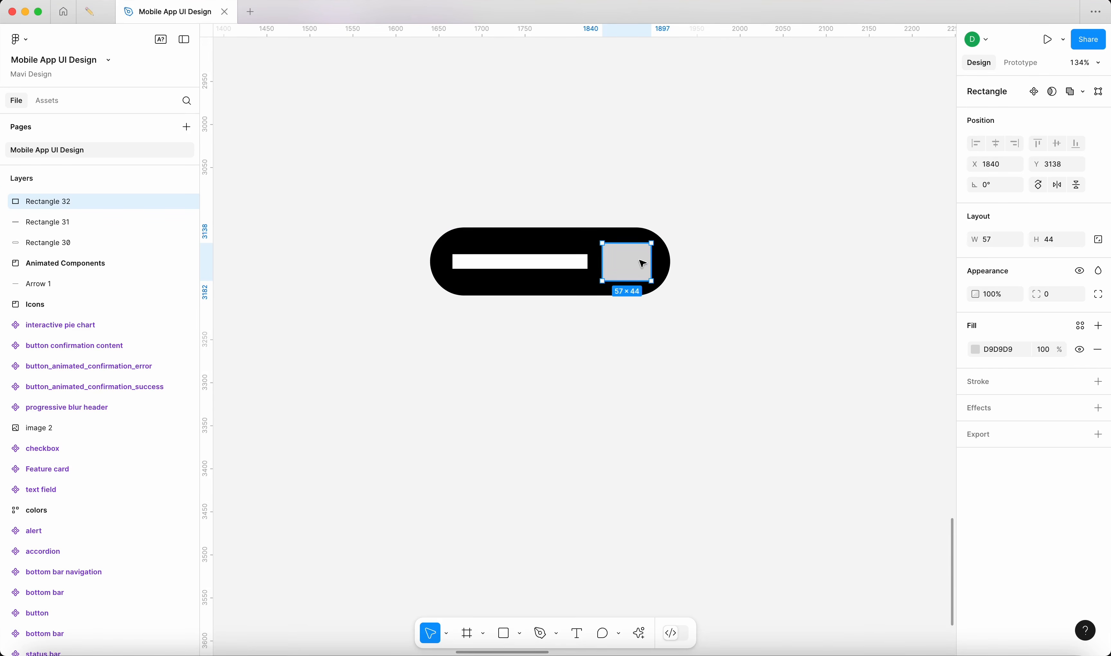
click(751, 341)
Step: Draw an open shopping-cart outline below the pill with the Pen tool, about 71.5 wide and 22.5 high
scroll(602, 294, up, 5)
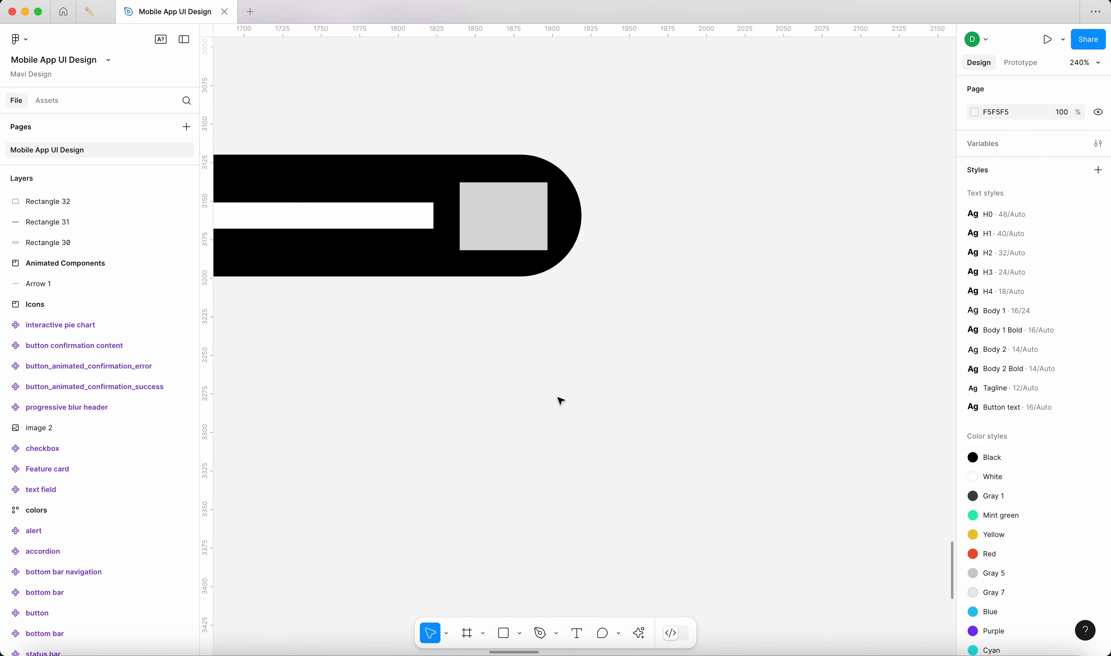
scroll(561, 401, down, 1)
key(p)
click(522, 356)
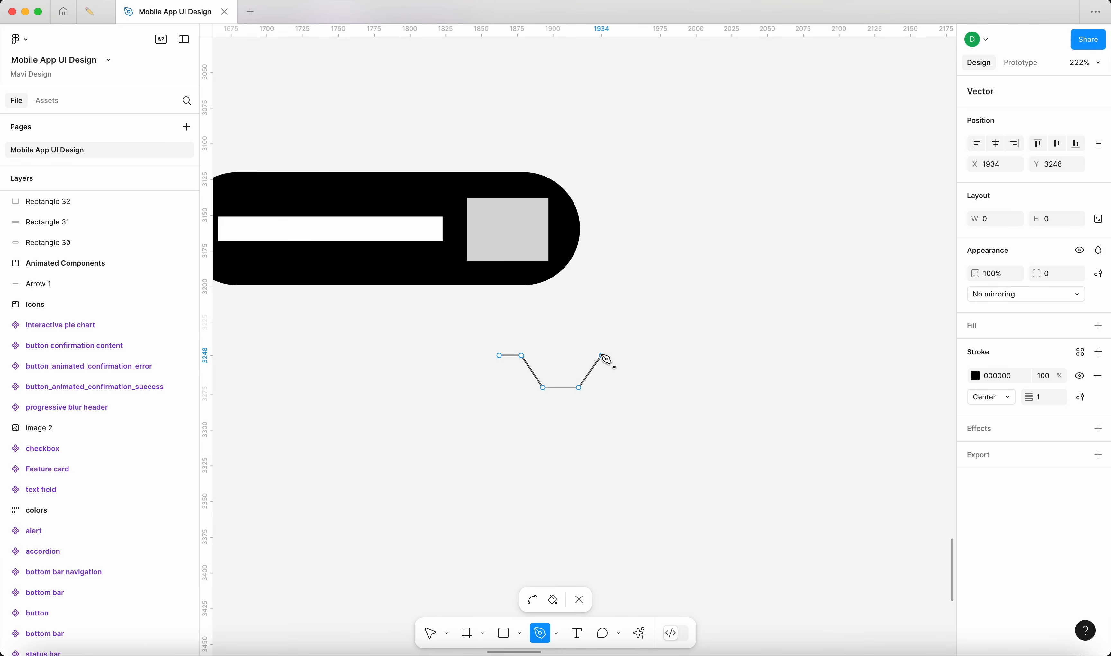
key(Return)
click(558, 435)
Step: Set the cart outline's stroke weight to 6
click(528, 375)
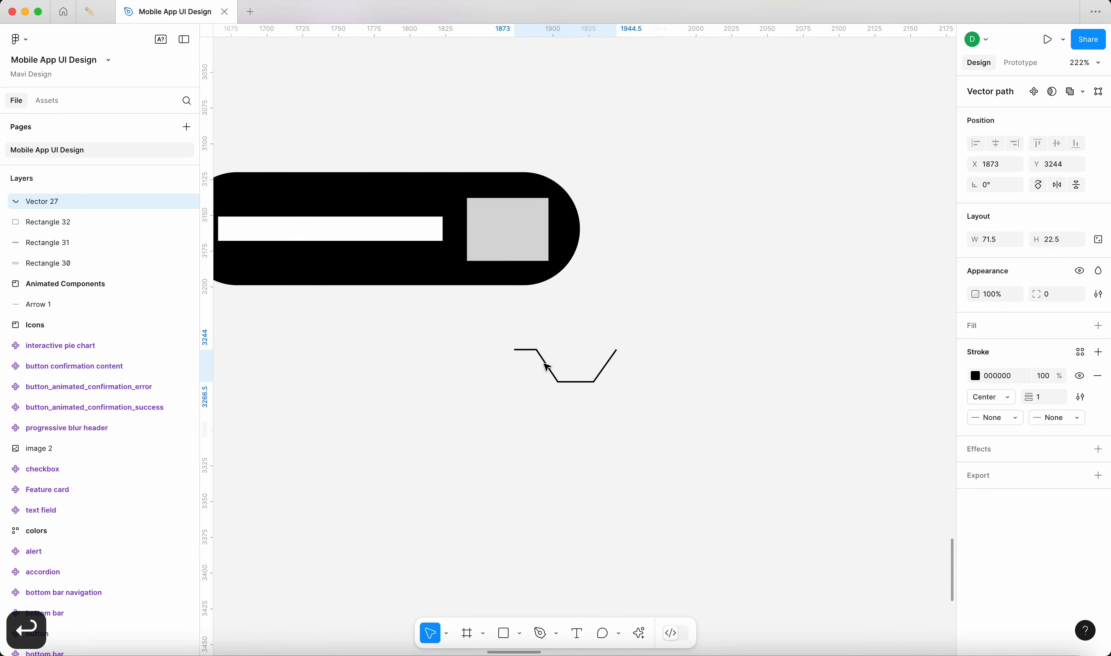
click(1044, 396)
key(shift+Up)
key(Up)
key(Down)
key(Down)
key(Down)
key(Down)
key(Down)
key(Down)
Step: Round the cart outline's corners with a radius of 8
click(1081, 396)
click(938, 511)
click(703, 419)
drag(599, 367, 618, 361)
click(1053, 294)
key(shift+Up)
key(Down)
key(Down)
click(695, 433)
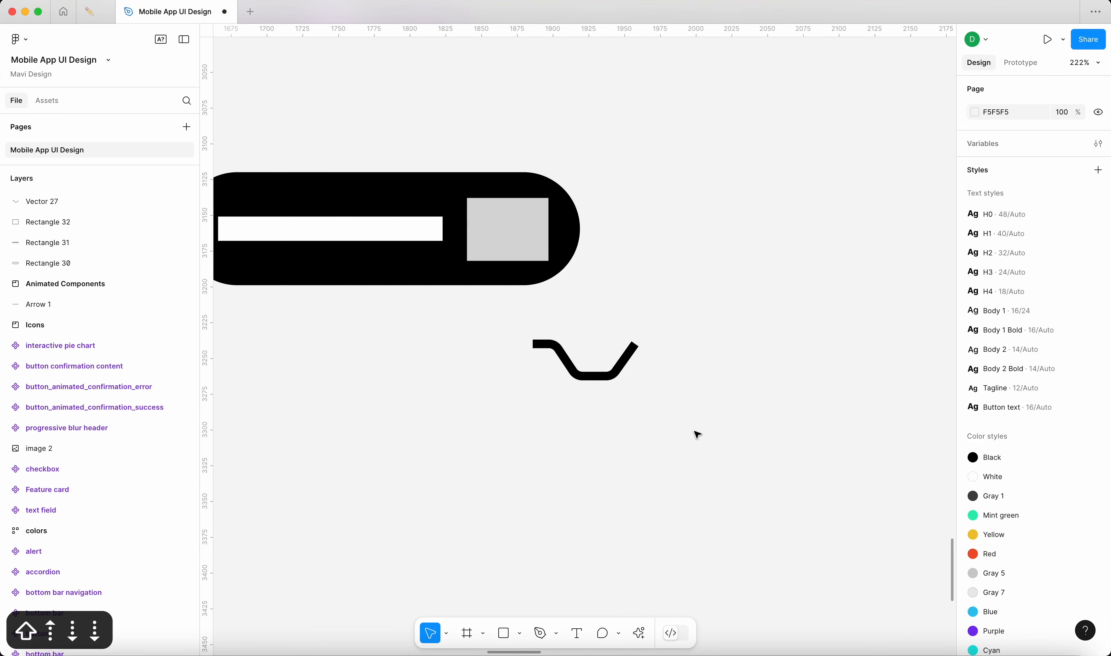
Step: Draw a 10 × 10 circle under the cart outline as a wheel and duplicate it for the second wheel
scroll(724, 430, left, 2)
click(707, 360)
click(670, 385)
key(o)
click(678, 401)
scroll(684, 399, up, 3)
drag(782, 417, 629, 402)
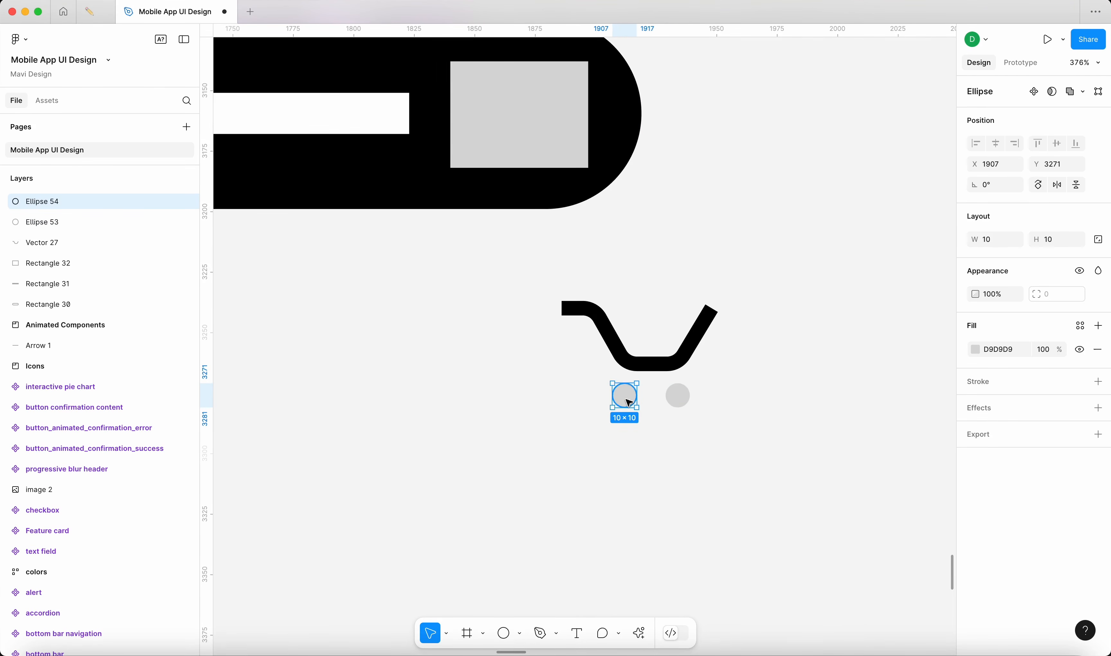
Step: Fill both cart wheels with the black sampled from the cart outline
shift+click(680, 395)
key(i)
click(666, 364)
click(779, 421)
Step: Group the cart outline and its two wheels
scroll(778, 421, down, 3)
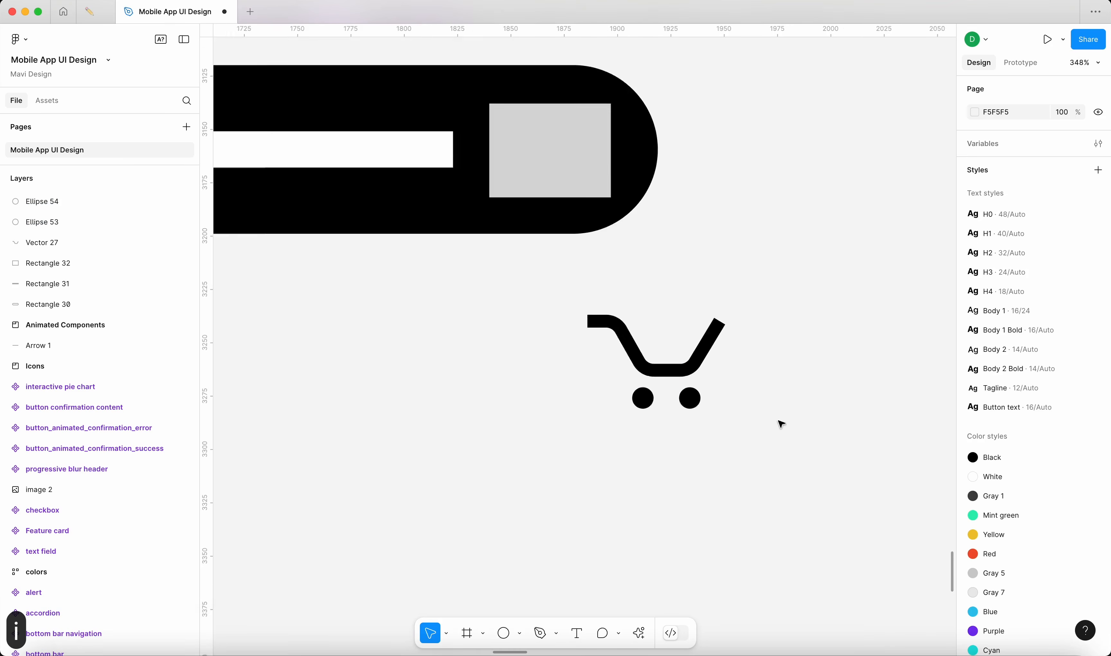
drag(778, 422, 603, 321)
click(762, 378)
drag(778, 431, 643, 342)
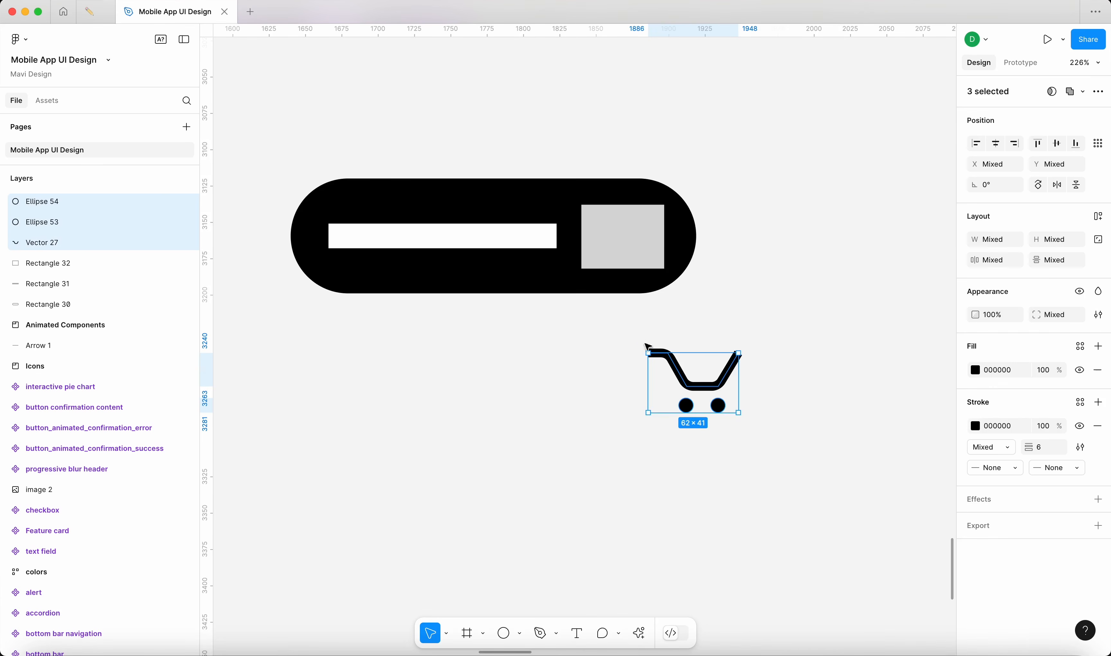
key(super+g)
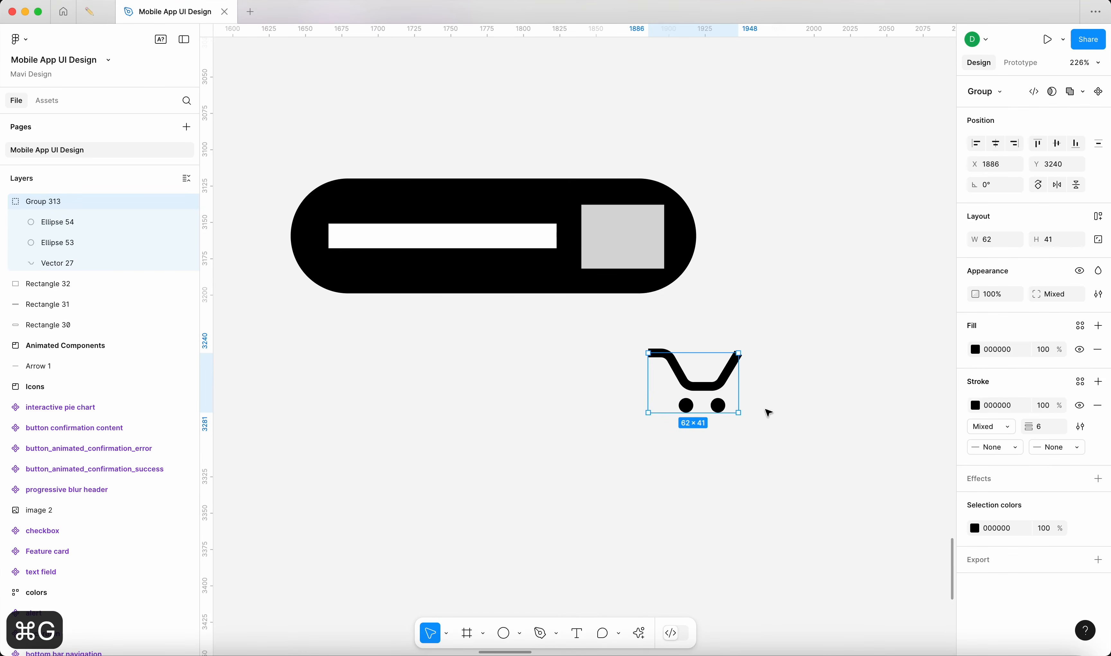
Step: Scale the cart group down to 40 × 26.45 and delete the gray placeholder rectangle in the pill
key(k)
drag(738, 412, 709, 397)
click(640, 261)
key(BackSpace)
click(694, 381)
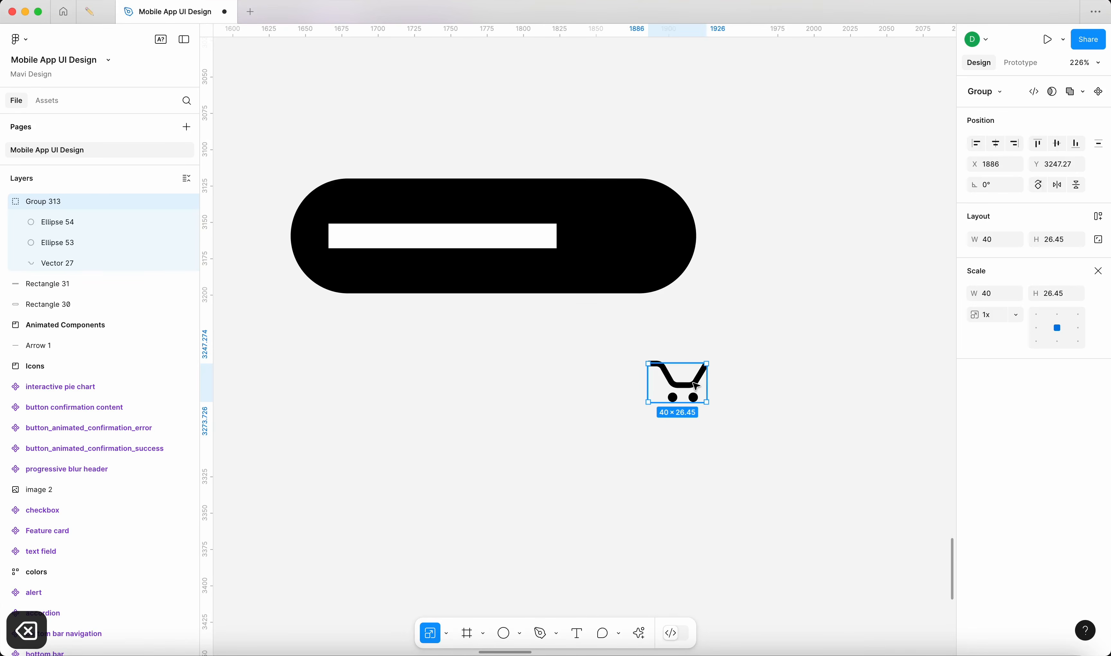
Step: Recolour the whole cart group white (FFFFFF)
key(v)
click(1002, 527)
text(f)
key(Return)
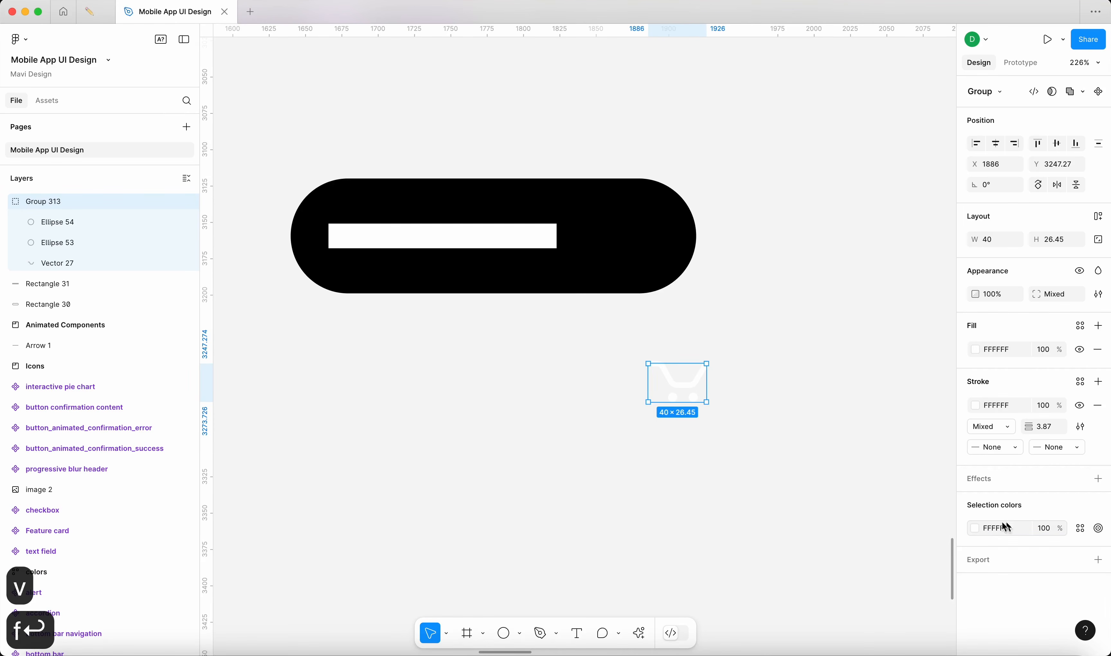
Step: Move the white cart icon into the black pill, in the free space beside the white bar
click(784, 424)
drag(692, 387, 612, 239)
click(765, 388)
click(704, 305)
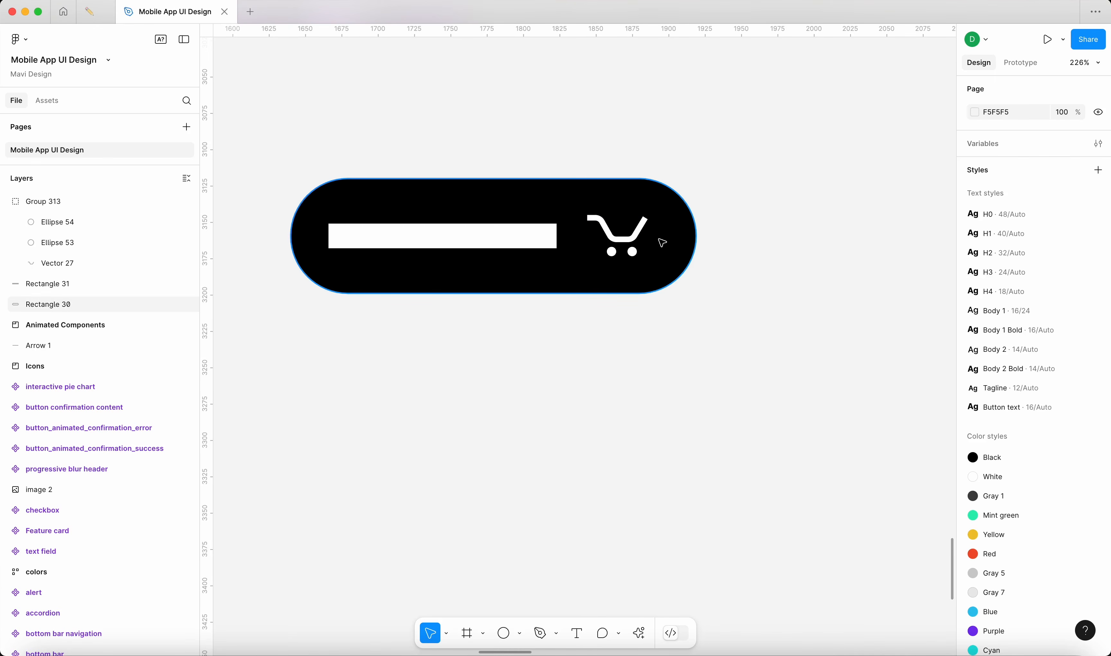
scroll(763, 186, left, 4)
scroll(764, 187, up, 3)
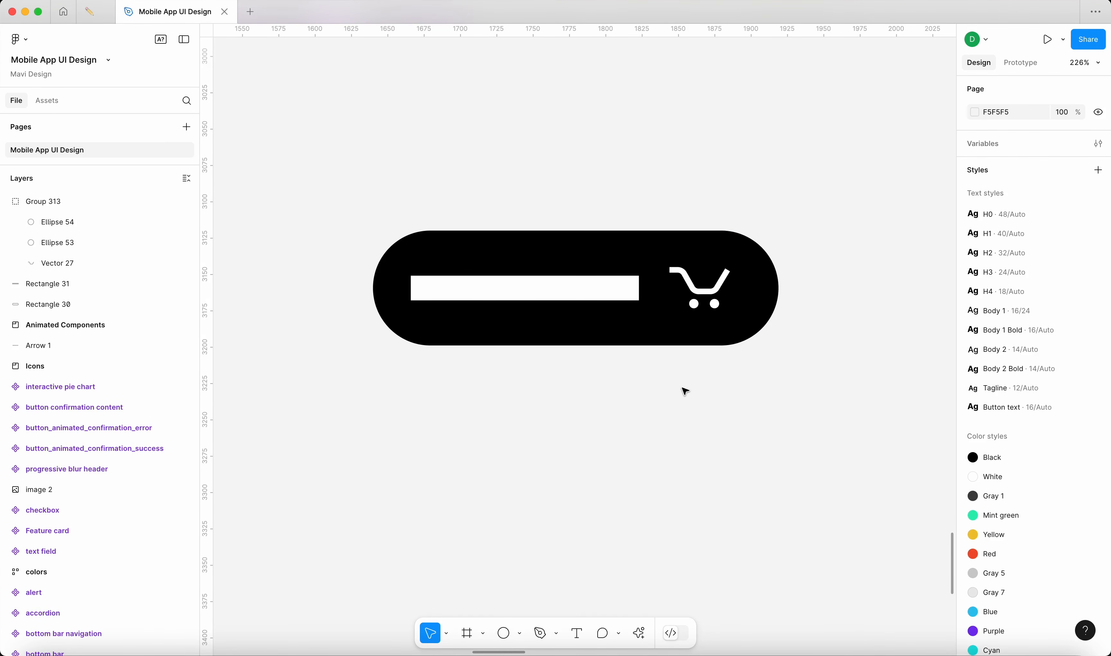
scroll(712, 294, up, 5)
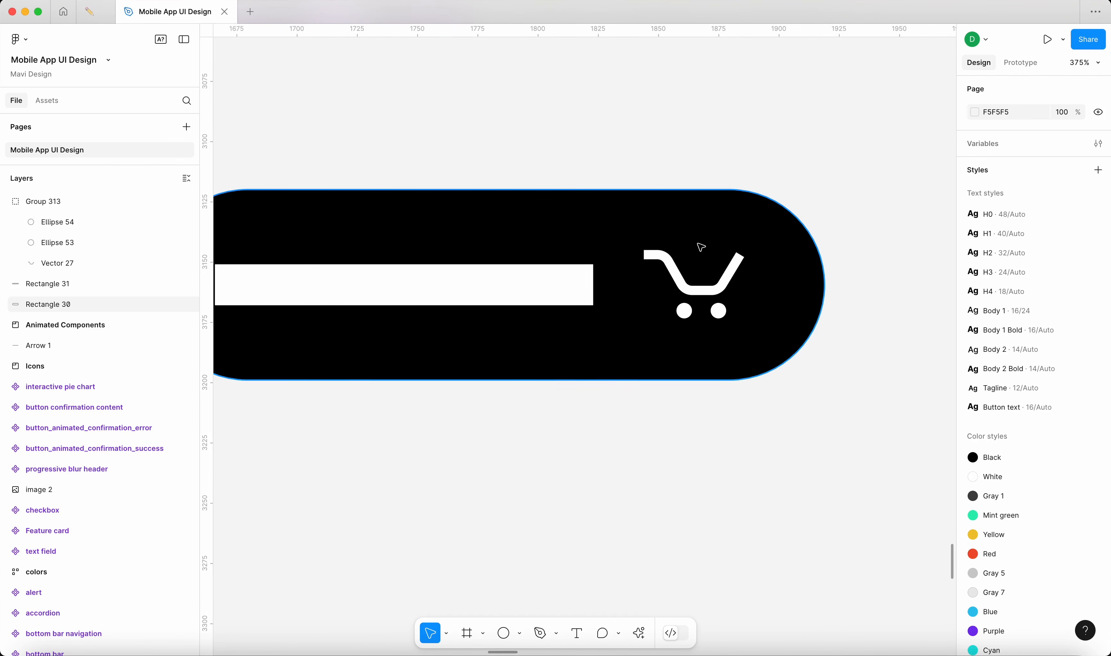
Step: Draw a 20 × 16 rectangle above the pill and open its vector points for editing
key(r)
drag(644, 100, 692, 139)
key(Return)
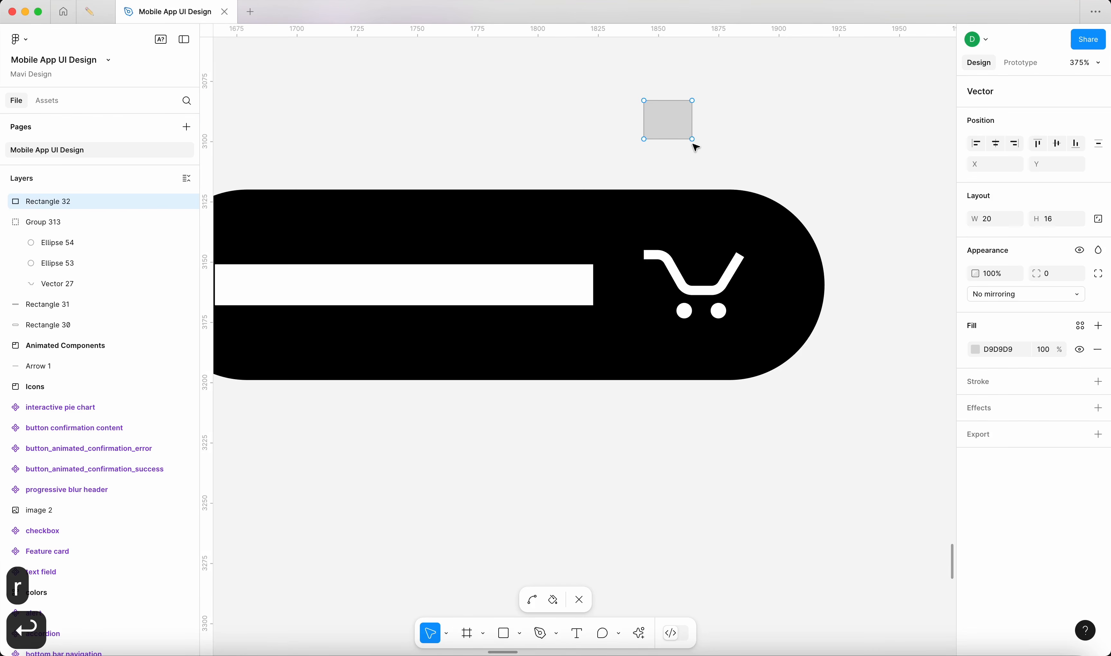
Step: Reshape the rectangle into a trapezoid by pulling both lower corners inward, and reduce its height to 10
click(692, 139)
key(shift+Left)
key(shift+Left)
key(shift+Right)
key(shift+Right)
click(644, 139)
key(shift+Right)
key(Left)
key(Left)
key(Left)
click(692, 139)
key(Left)
key(Left)
key(Left)
key(Left)
key(Return)
drag(677, 100, 677, 116)
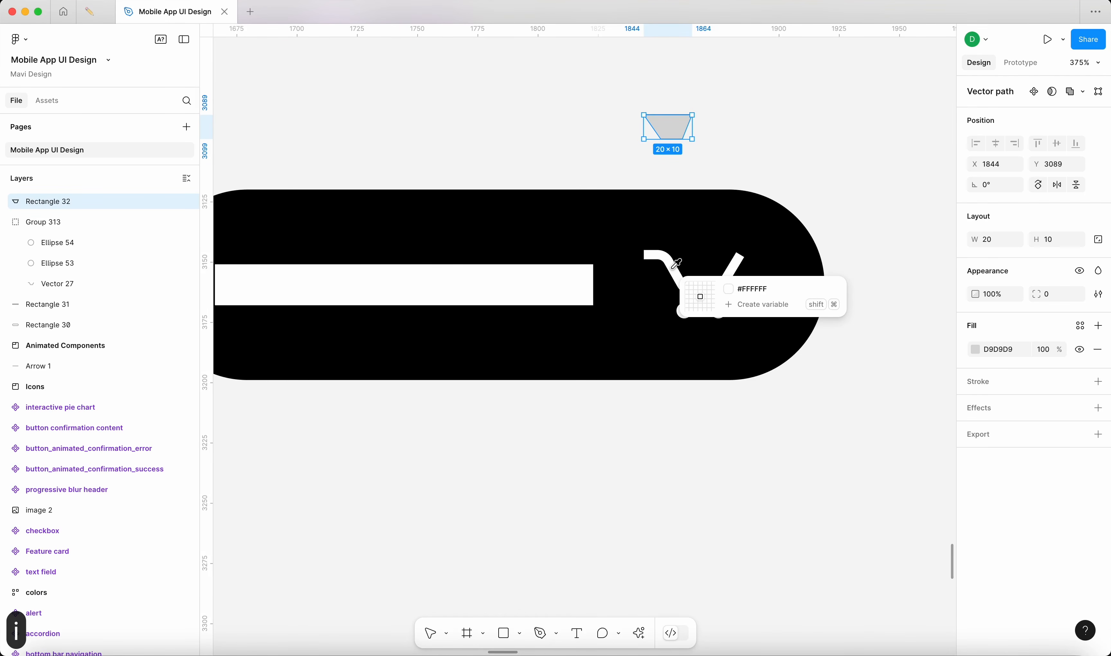
Step: Fill the trapezoid with the cart's white (FFFFFF) and place it outside the pill's upper end
click(696, 291)
drag(695, 139, 851, 166)
click(849, 268)
Step: Duplicate the black pill with its white bar and cart icon directly below the original
scroll(854, 277, down, 5)
scroll(865, 325, right, 2)
drag(814, 316, 618, 230)
drag(683, 261, 690, 336)
click(852, 355)
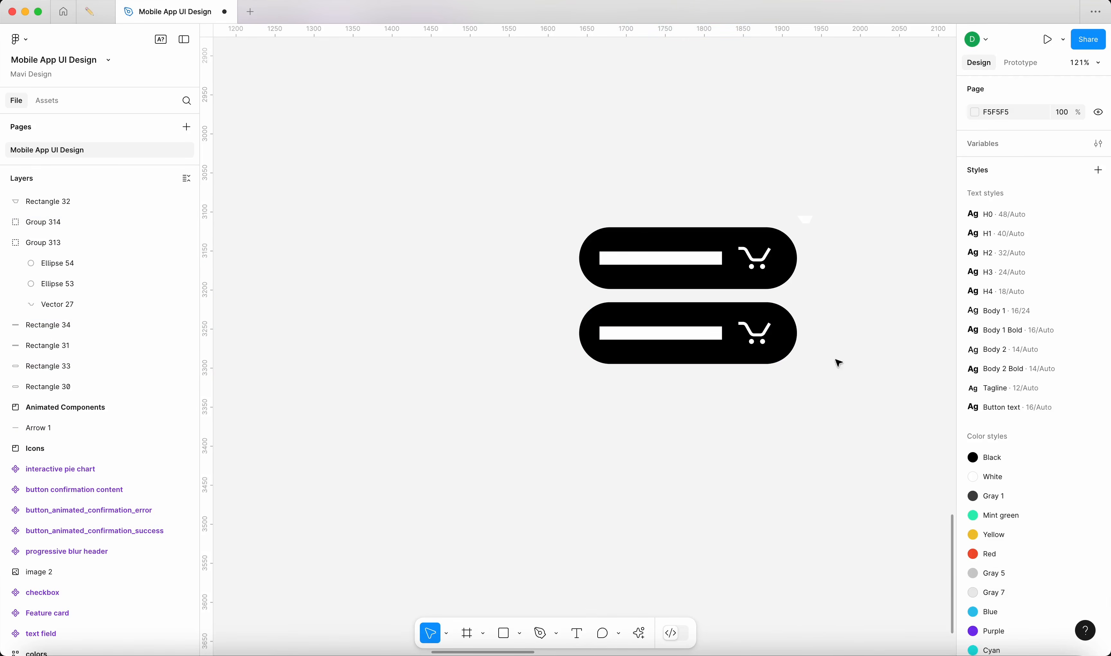
Step: Move the lower pill copy with its bar and cart further down to widen the gap
scroll(765, 352, up, 5)
click(723, 301)
scroll(794, 368, down, 4)
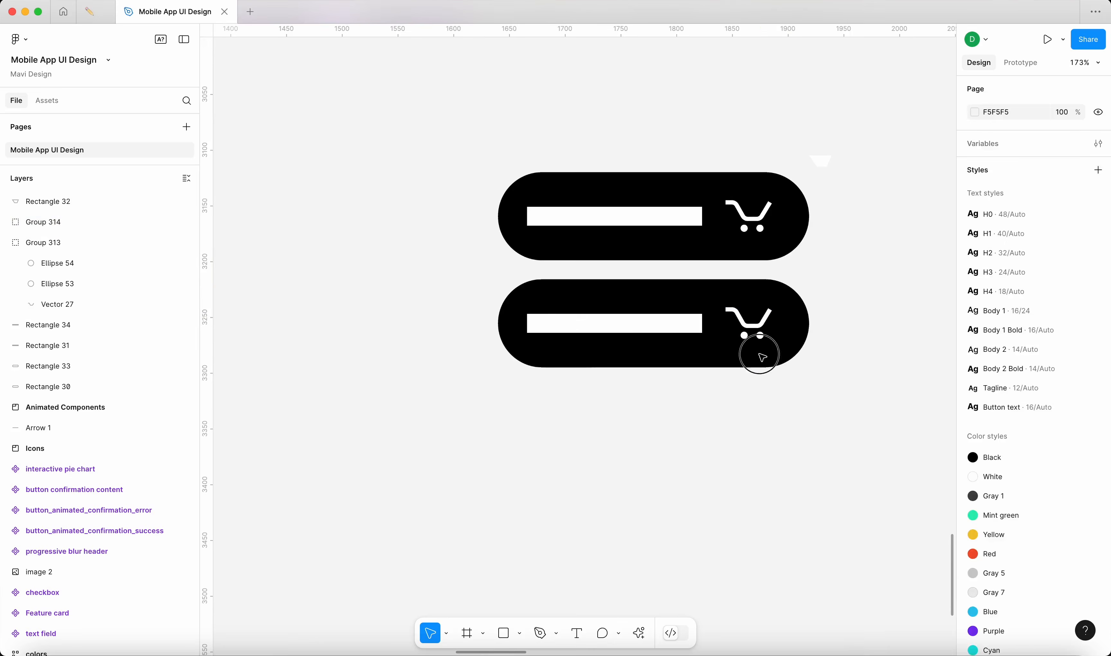
drag(794, 367, 580, 299)
click(858, 337)
Step: Rotate the lower pill's cart to 21.88° and move the white trapezoid just above it
drag(750, 341, 769, 296)
drag(824, 164, 747, 300)
scroll(770, 322, up, 5)
click(767, 322)
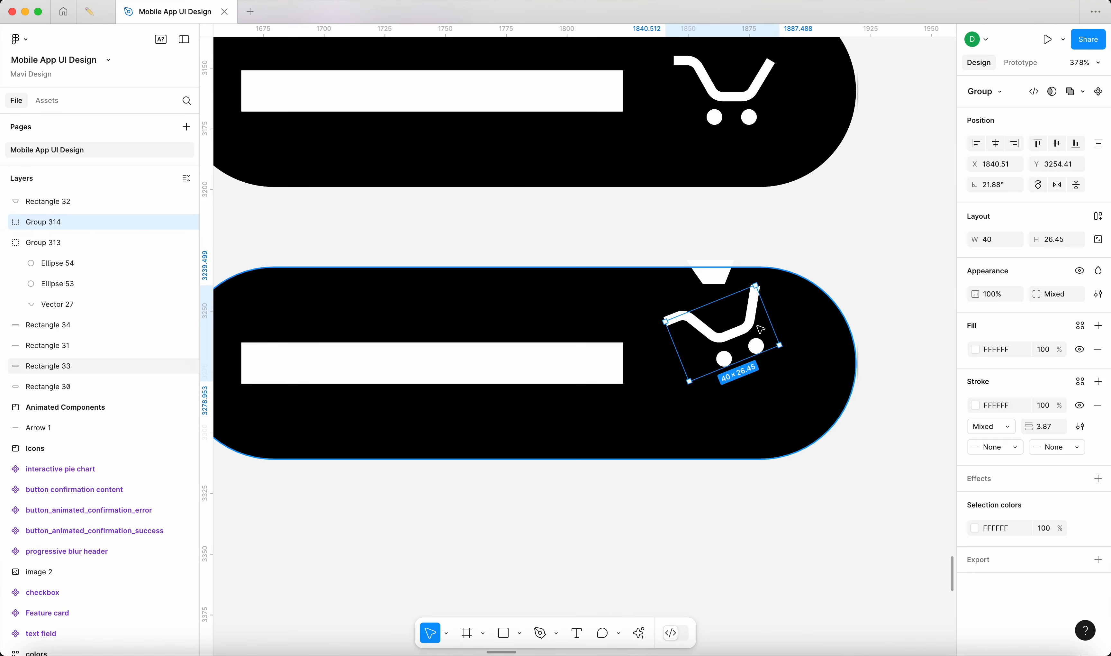
Step: Scale up the tilted cart, and enlarge the trapezoid above it to 34 × 17
key(k)
drag(757, 355, 762, 368)
click(705, 290)
click(706, 273)
mouse_move(712, 259)
mouse_down()
mouse_move(712, 243)
mouse_move(708, 264)
mouse_up()
click(876, 255)
scroll(869, 284, down, 6)
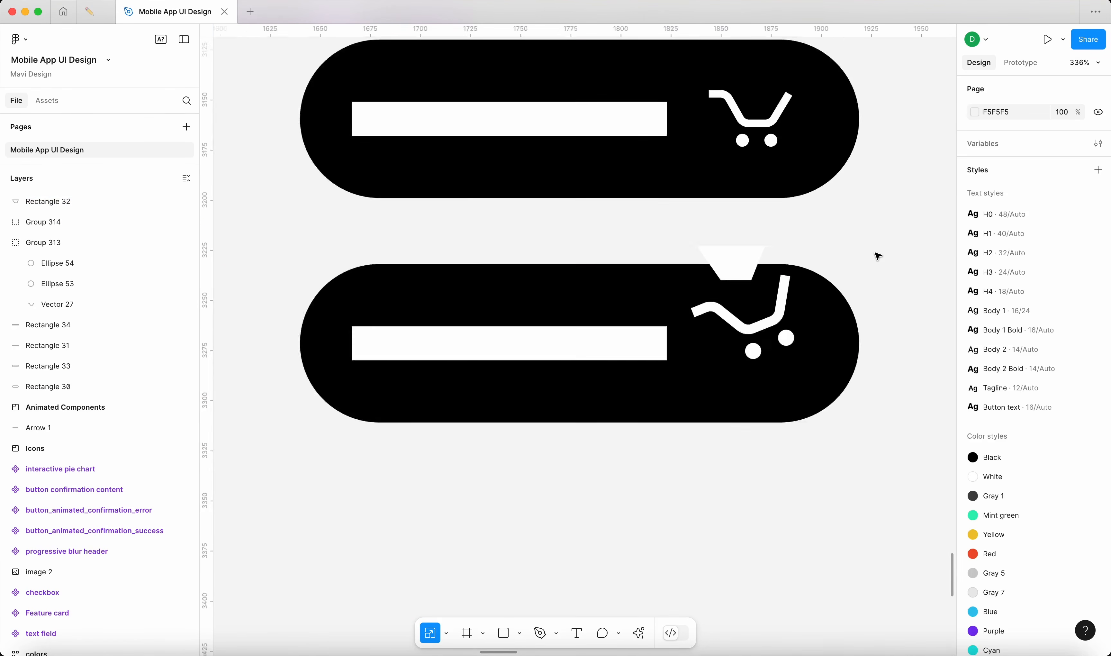
Step: Create a third pill below with an upright enlarged cart and a copy of the trapezoid inside the cart
scroll(843, 298, up, 1)
drag(881, 386, 718, 415)
click(823, 429)
drag(831, 394, 833, 401)
scroll(824, 428, up, 5)
drag(760, 345, 782, 397)
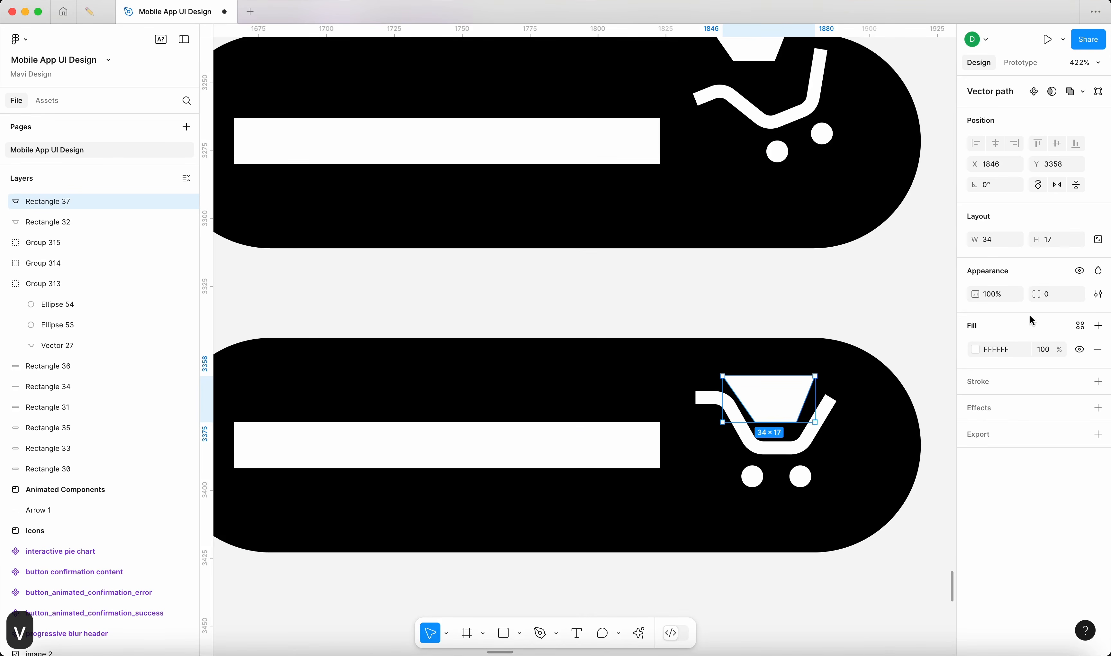
Step: Round the third cart's trapezoid corners to radius 3 and adjust its points to fit inside the cart outline
key(shift+Up)
key(shift+Up)
key(shift+Up)
key(shift+Up)
key(shift+Up)
key(shift+Up)
key(Return)
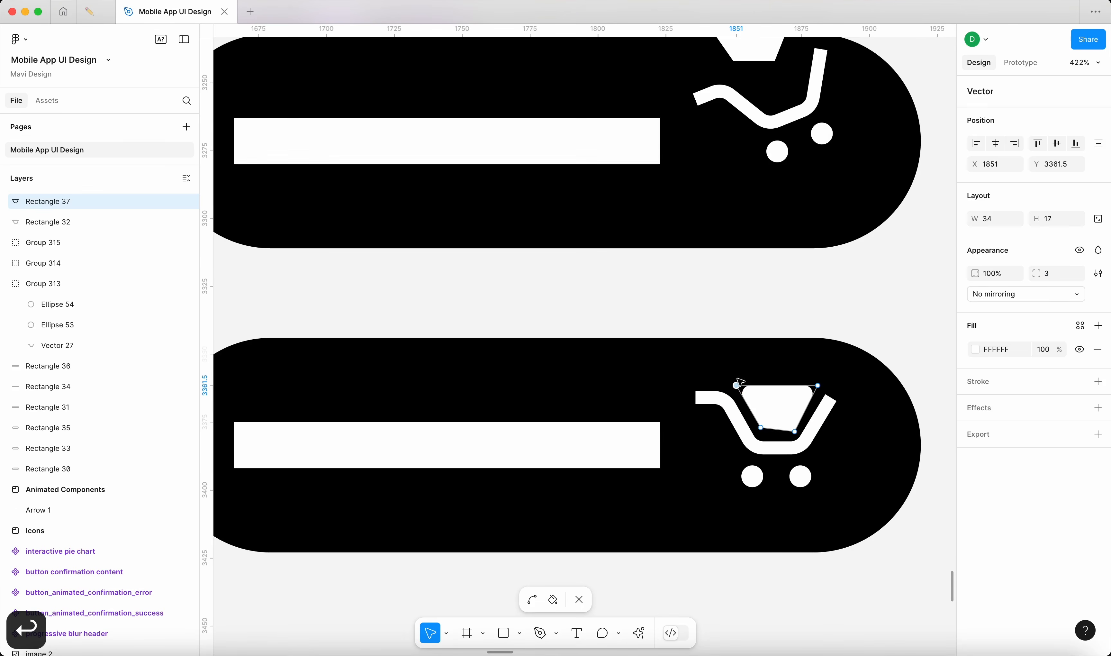
click(746, 286)
scroll(746, 286, down, 5)
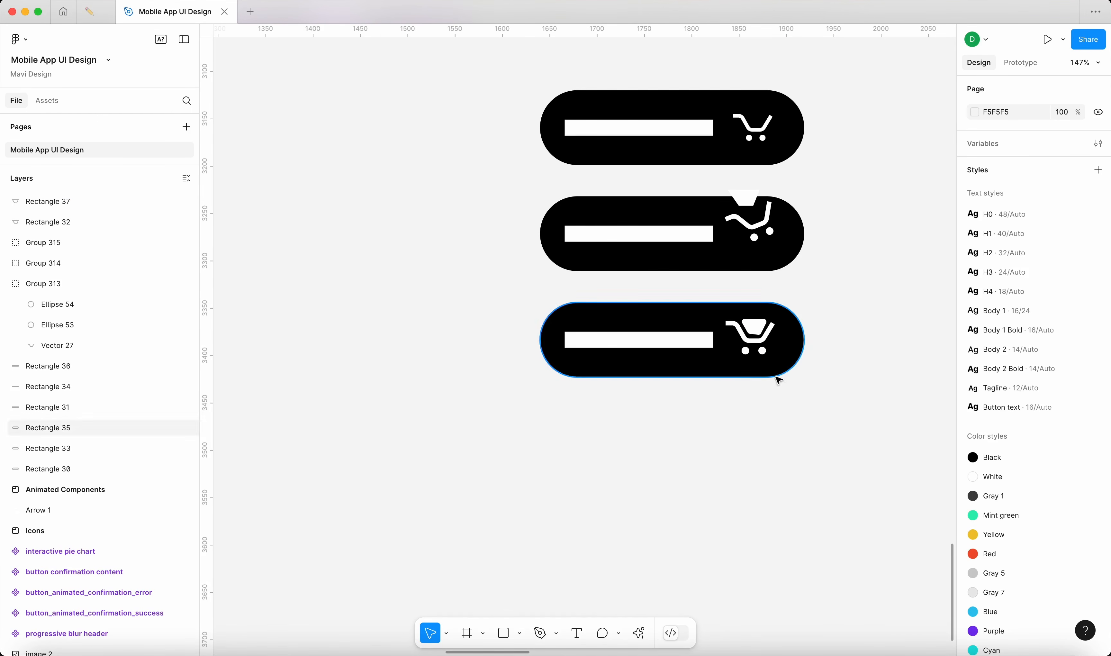
Step: Examine the three pill states and their place among the other components and screens in the file
scroll(837, 356, down, 2)
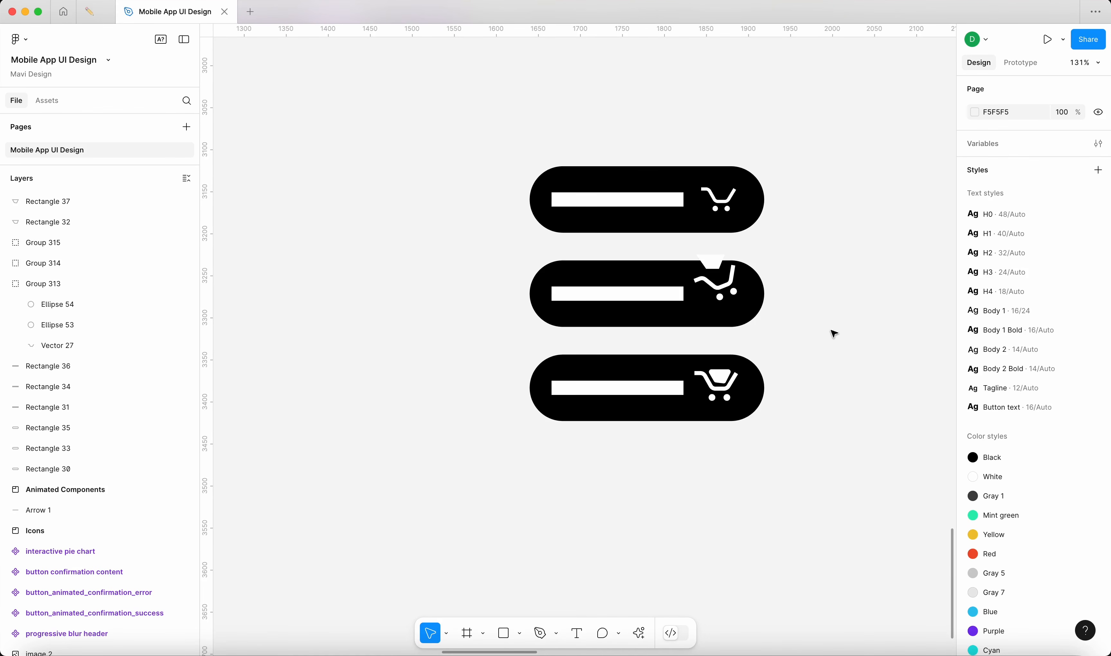
scroll(827, 300, right, 2)
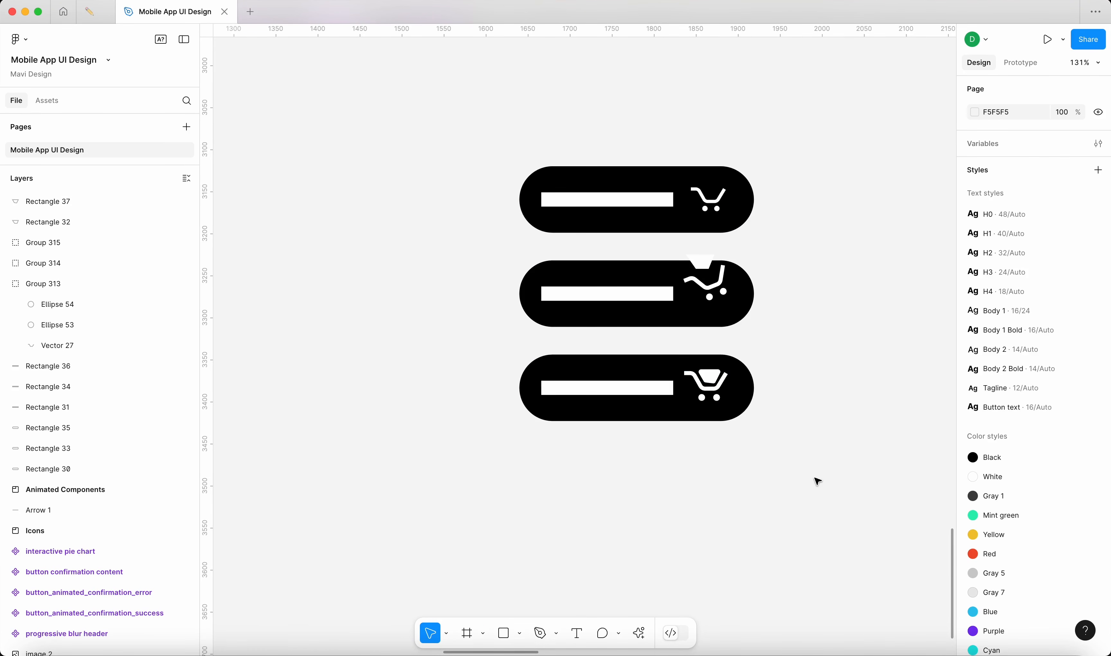
scroll(743, 376, right, 3)
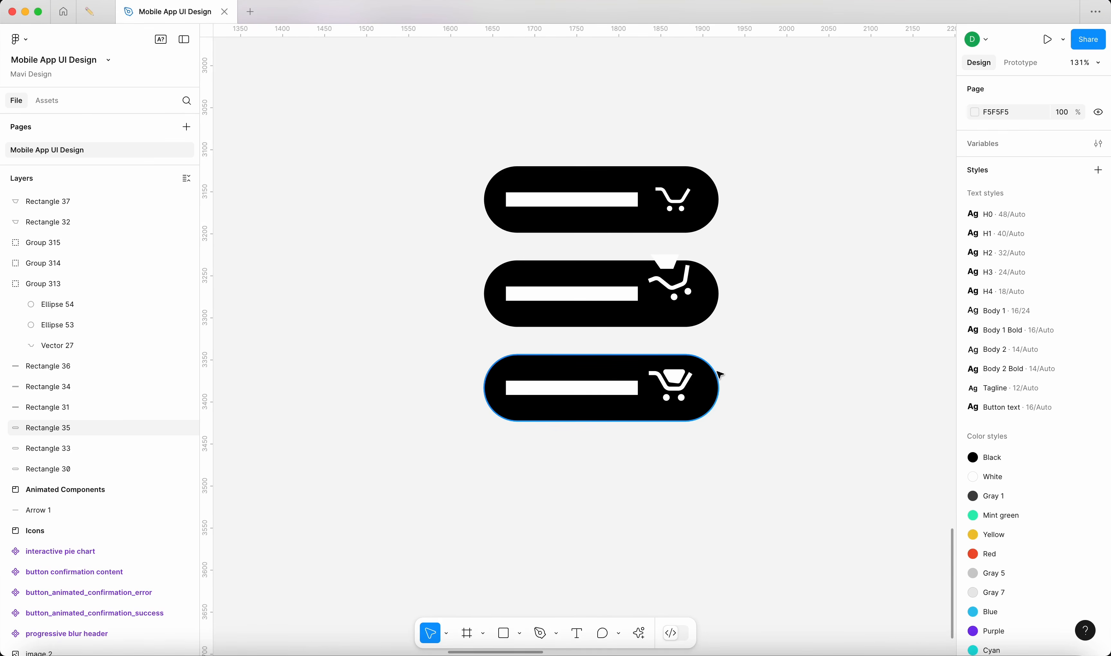
scroll(719, 375, left, 1)
scroll(718, 377, down, 10)
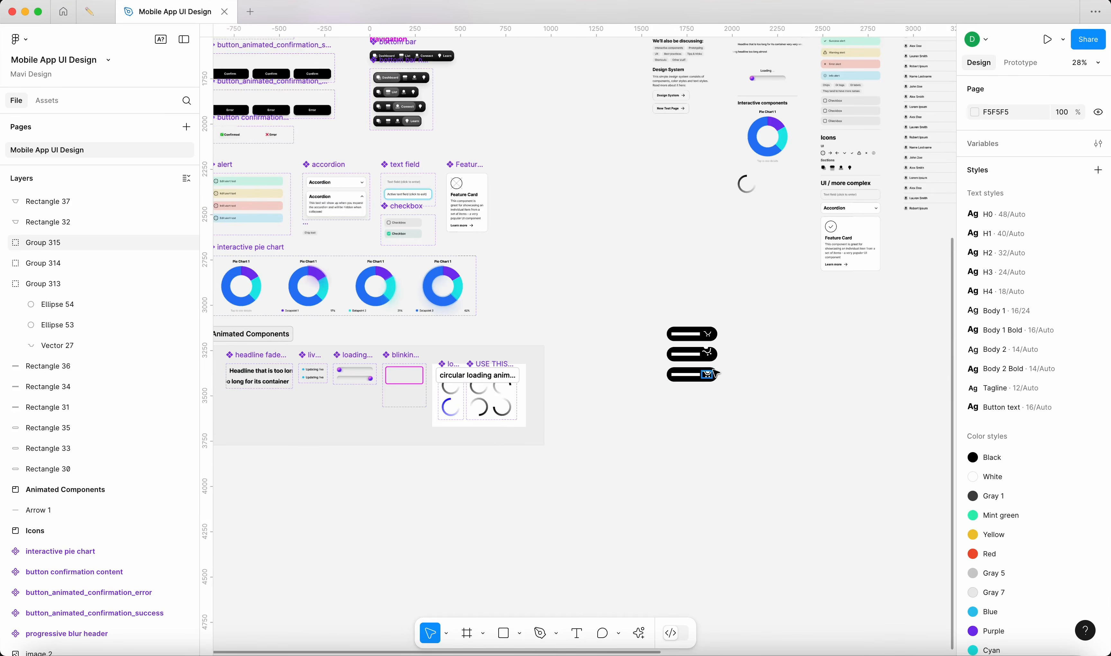
drag(838, 479, 374, 148)
click(374, 177)
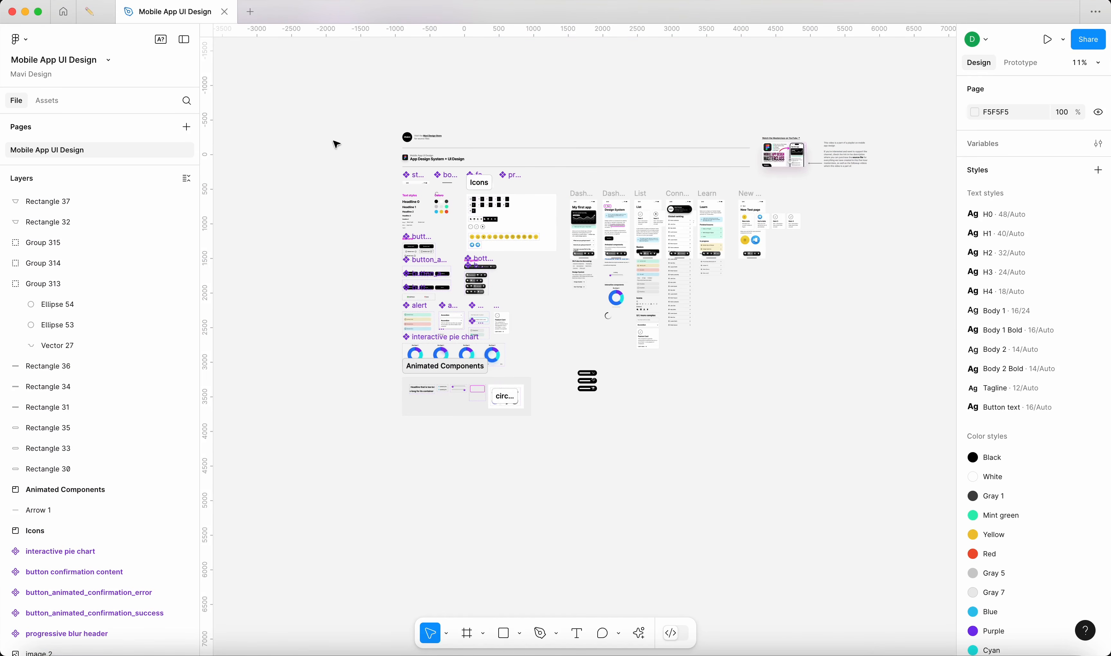
scroll(721, 378, up, 10)
scroll(615, 423, down, 8)
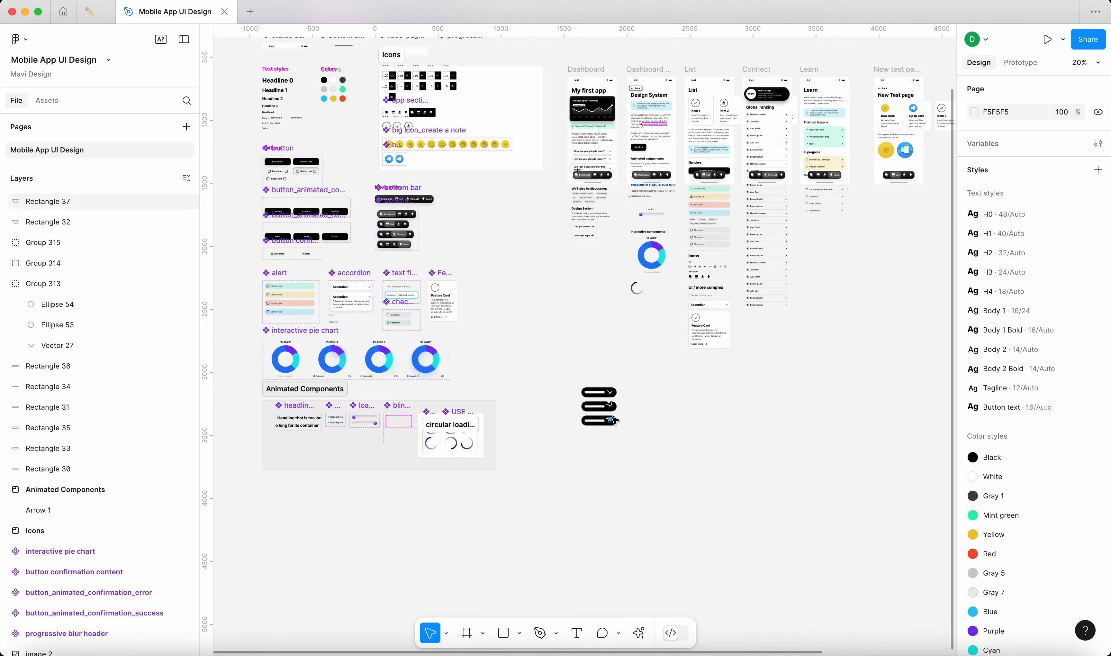
Step: Select all three pills and move them together downward and slightly left on the empty canvas
scroll(634, 424, up, 2)
scroll(615, 417, down, 5)
drag(816, 476, 488, 392)
scroll(513, 445, up, 5)
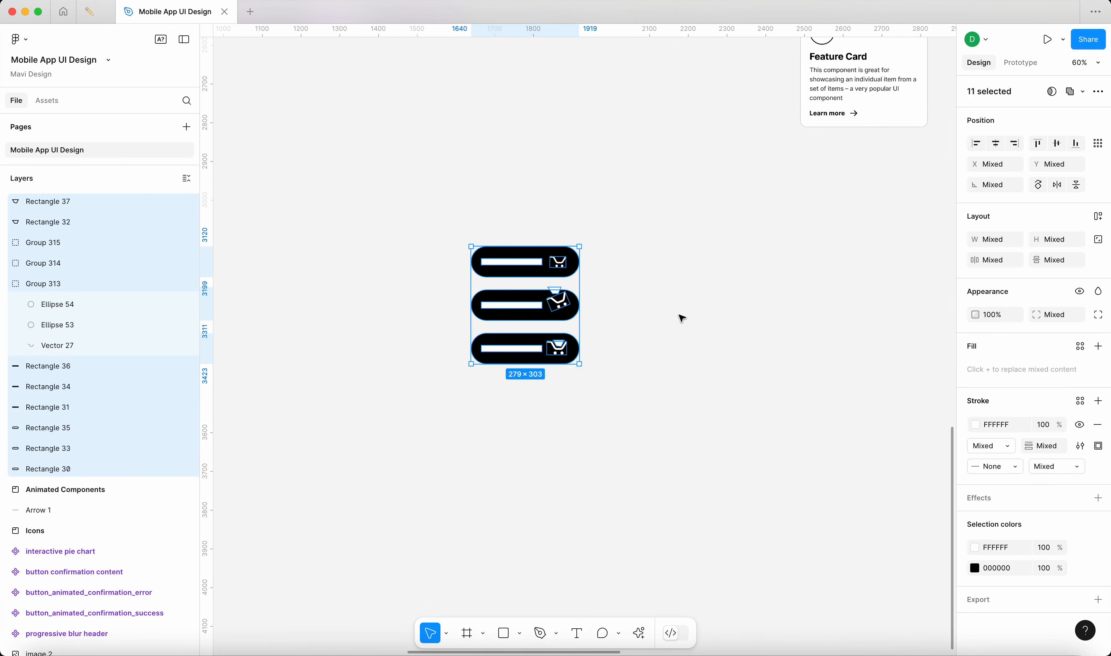
click(723, 409)
scroll(530, 353, up, 3)
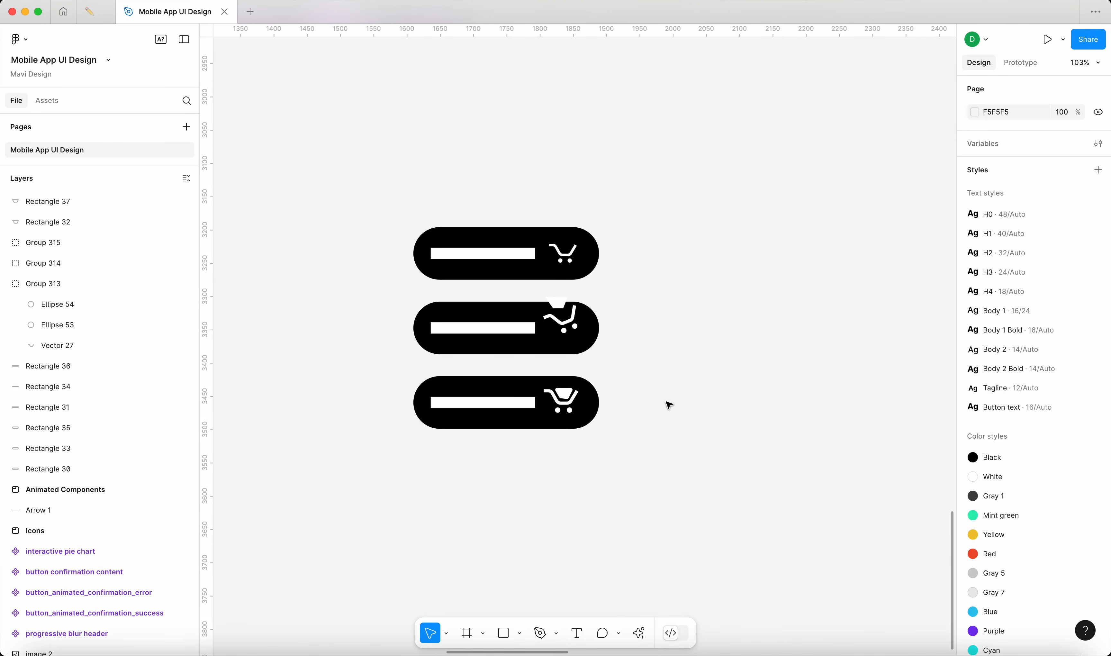
scroll(661, 404, right, 2)
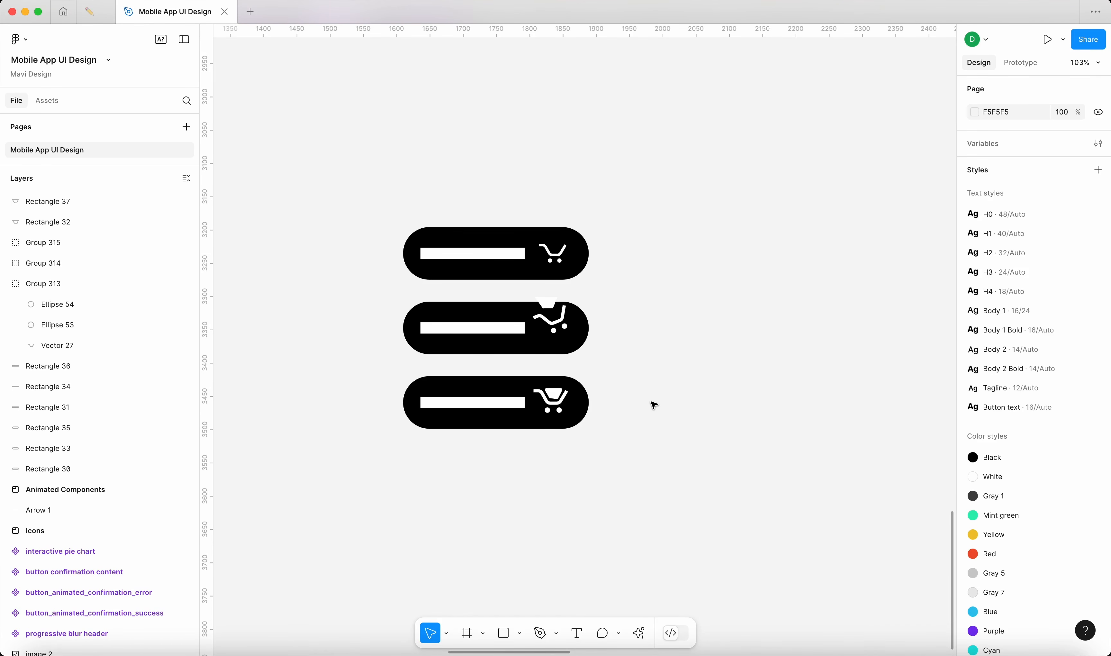
Step: Place a copy of the first pill beside the stack and recolour its background dark gray
drag(644, 227, 676, 286)
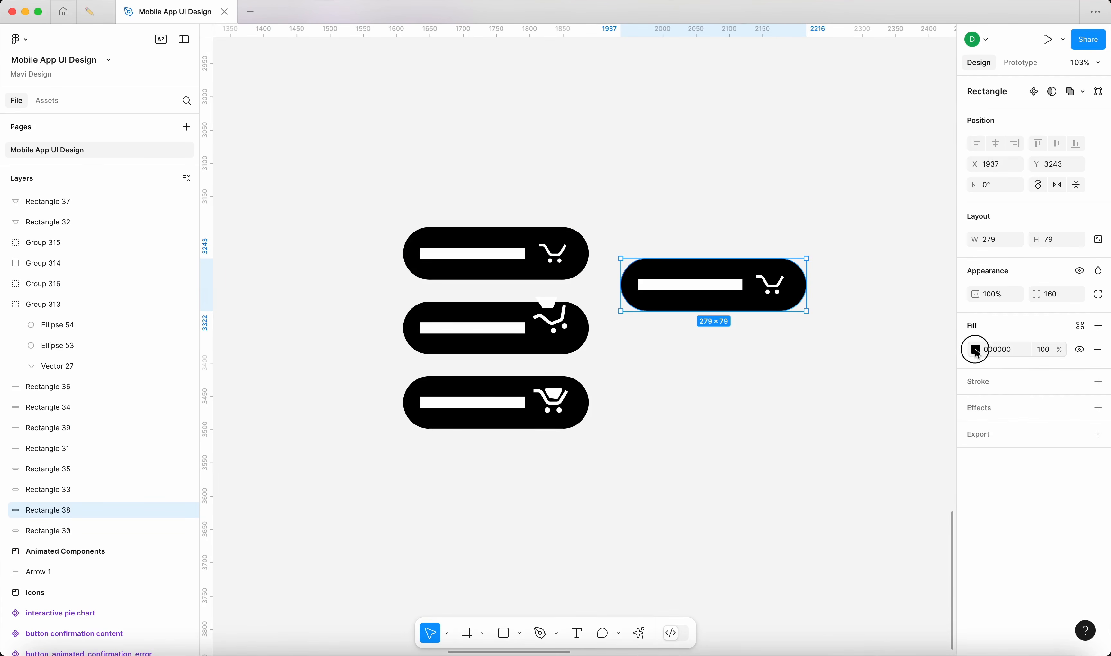
click(976, 351)
drag(836, 444, 794, 455)
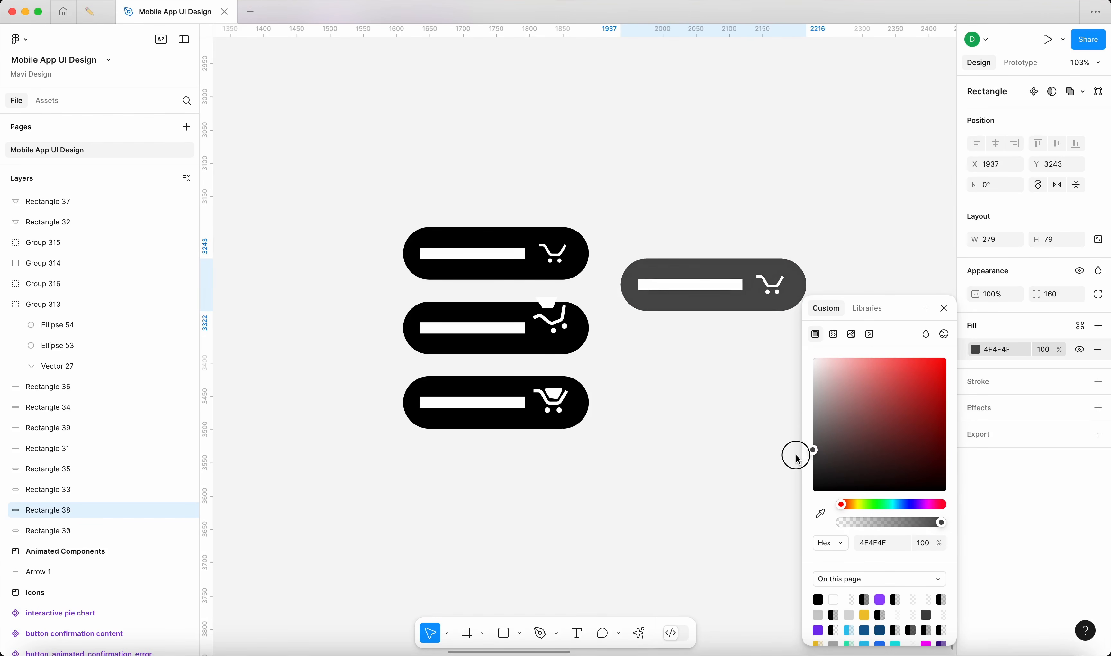
Step: Paste the mouse-cursor graphic, scale it over the gray pill's lower edge, and align that pill with the first one
key(super+v)
key(k)
drag(804, 402, 759, 321)
drag(844, 364, 652, 244)
drag(679, 286, 680, 257)
click(605, 253)
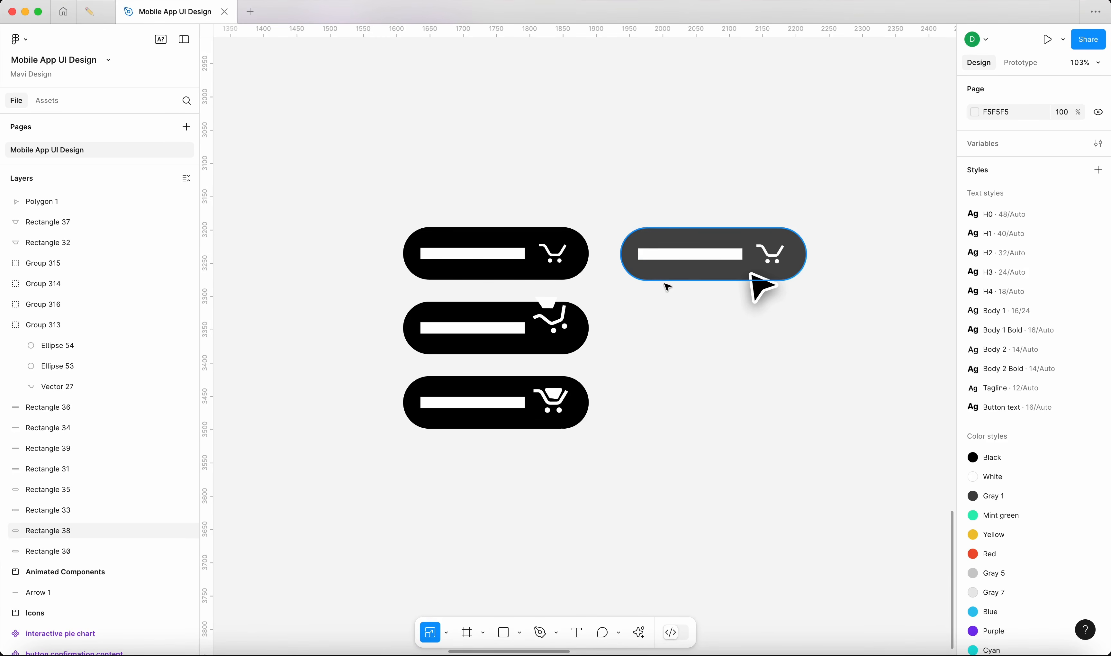
Step: Add a text label reading "default" on the empty canvas beyond the dark gray pill
scroll(697, 296, right, 5)
scroll(694, 325, right, 1)
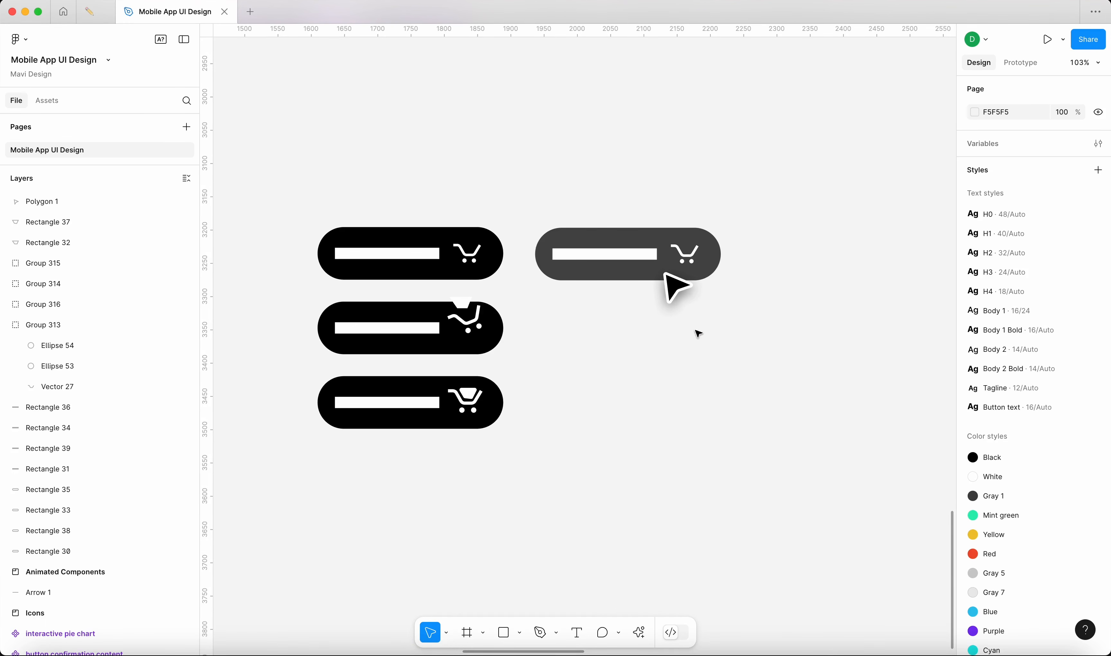
scroll(697, 332, right, 10)
scroll(697, 332, left, 14)
scroll(846, 209, down, 2)
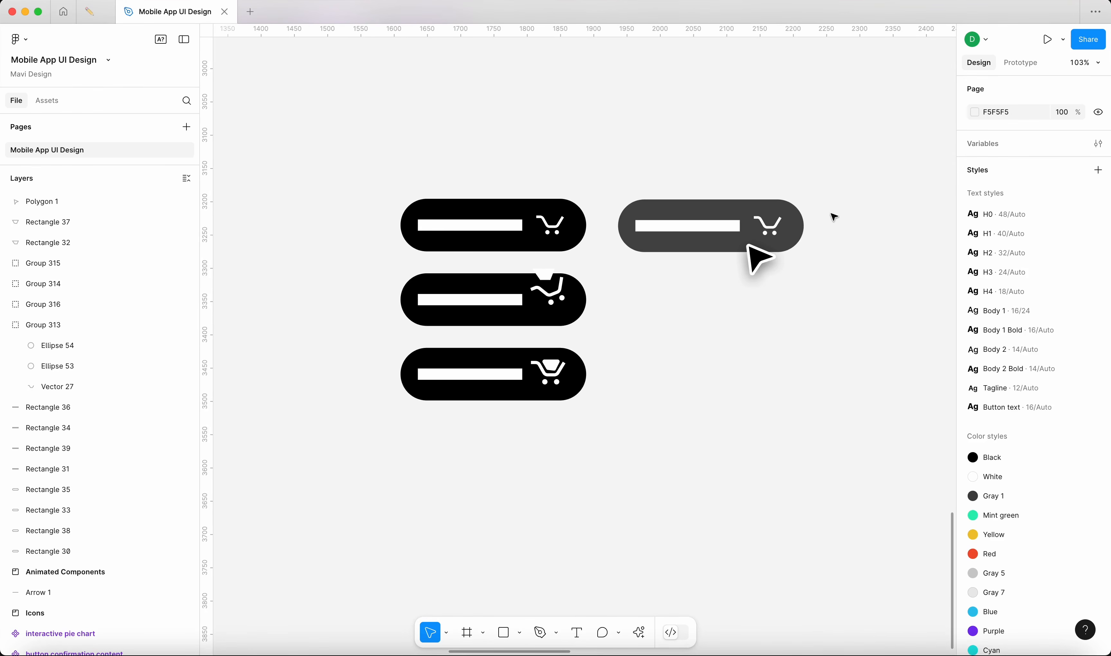
key(t)
scroll(863, 209, right, 14)
click(662, 180)
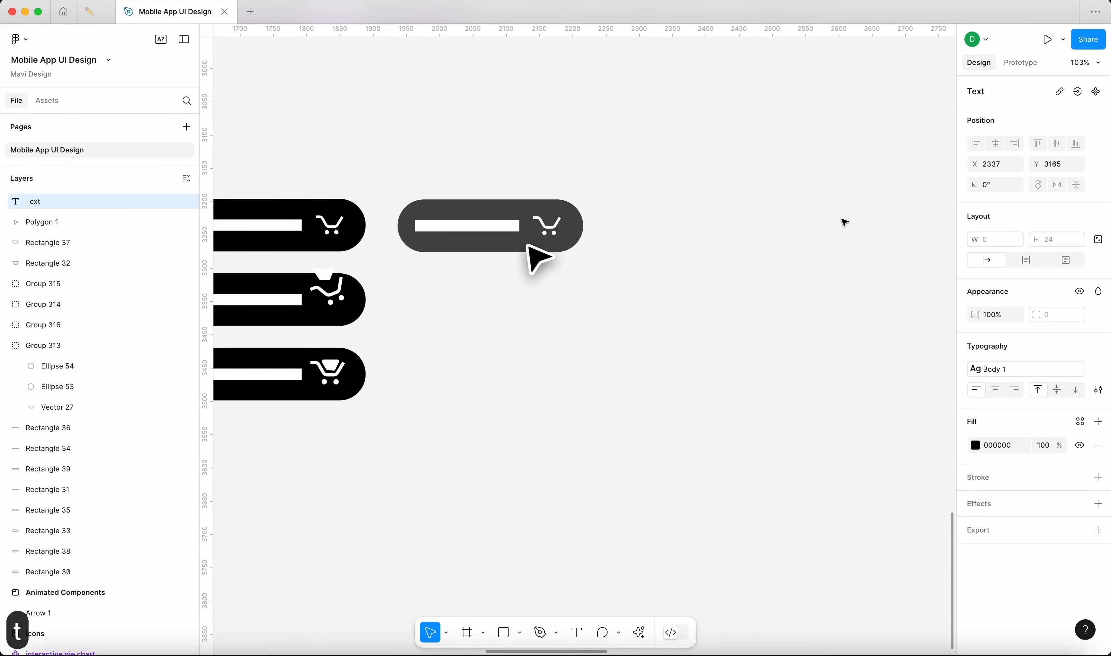
text(default)
key(Escape)
click(823, 268)
Step: Create two copies of the "default" label, arranging the three labels in one vertical column
drag(677, 189, 744, 266)
click(764, 250)
click(738, 193)
click(741, 192)
drag(742, 191, 751, 221)
Step: Change the middle label's text to "hover" and nudge it closer to the label above
double_click(742, 220)
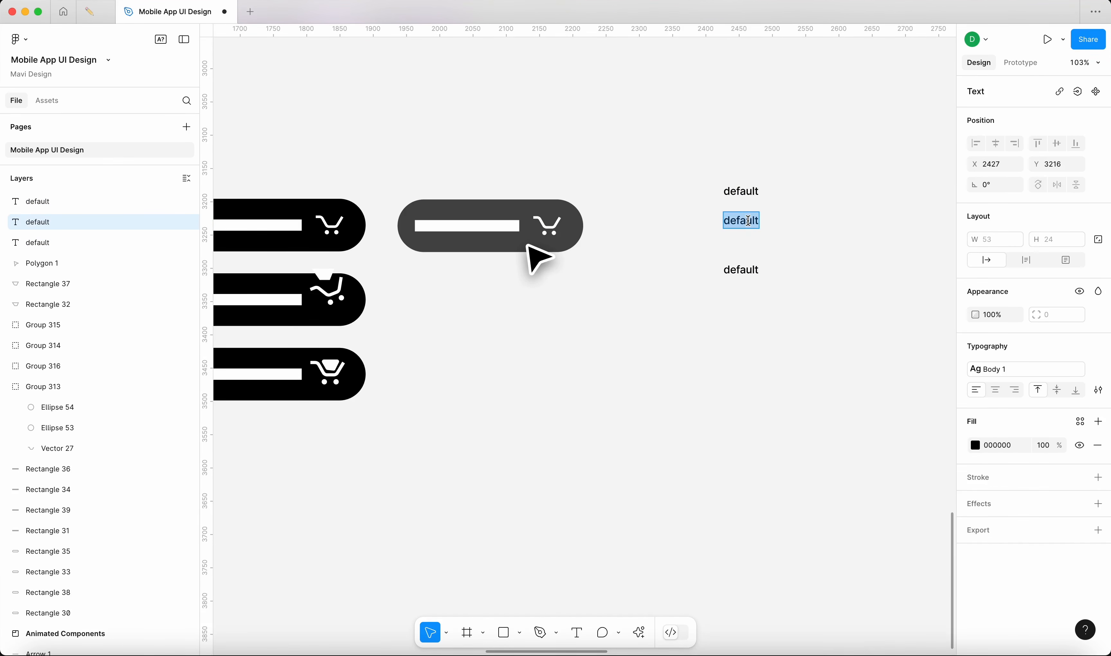
text(hover)
key(Escape)
click(823, 238)
mouse_move(748, 223)
mouse_down()
mouse_move(784, 224)
mouse_move(746, 219)
mouse_up()
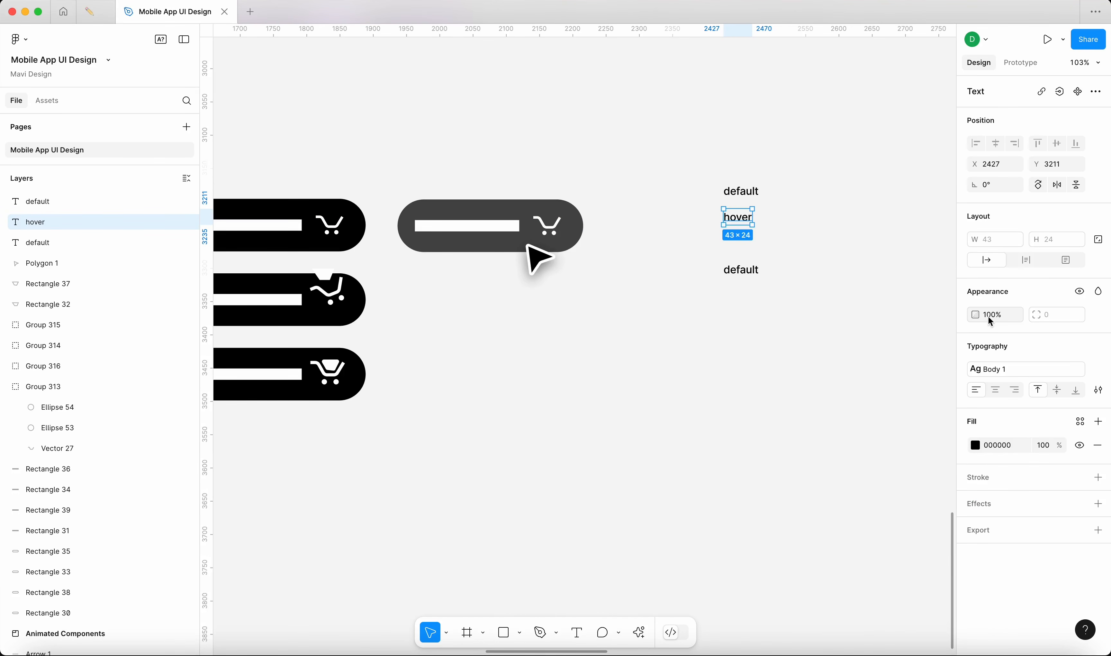
Step: Lower the opacity of the "hover" label to make it a faded gray
drag(852, 323, 850, 324)
scroll(761, 199, up, 5)
drag(832, 365, 650, 134)
click(797, 280)
Step: Duplicate the first label above the column and change its text to "Interaction structure / plan:"
click(730, 190)
drag(733, 193, 748, 136)
text(Plan)
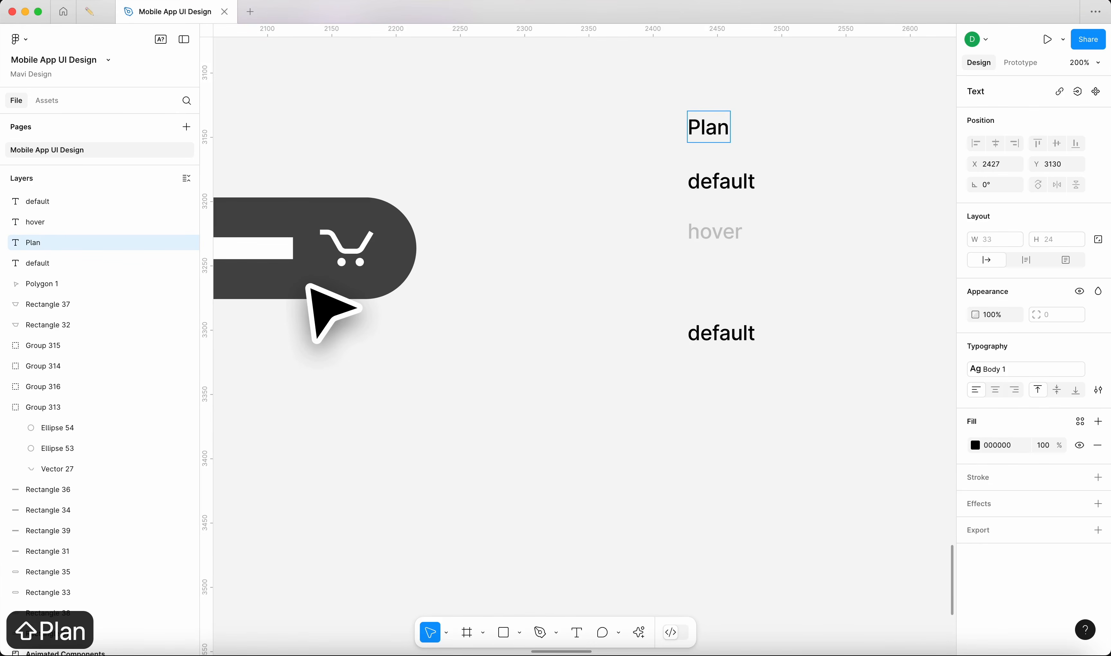
key(super+a)
text(Interation)
key(BackSpace)
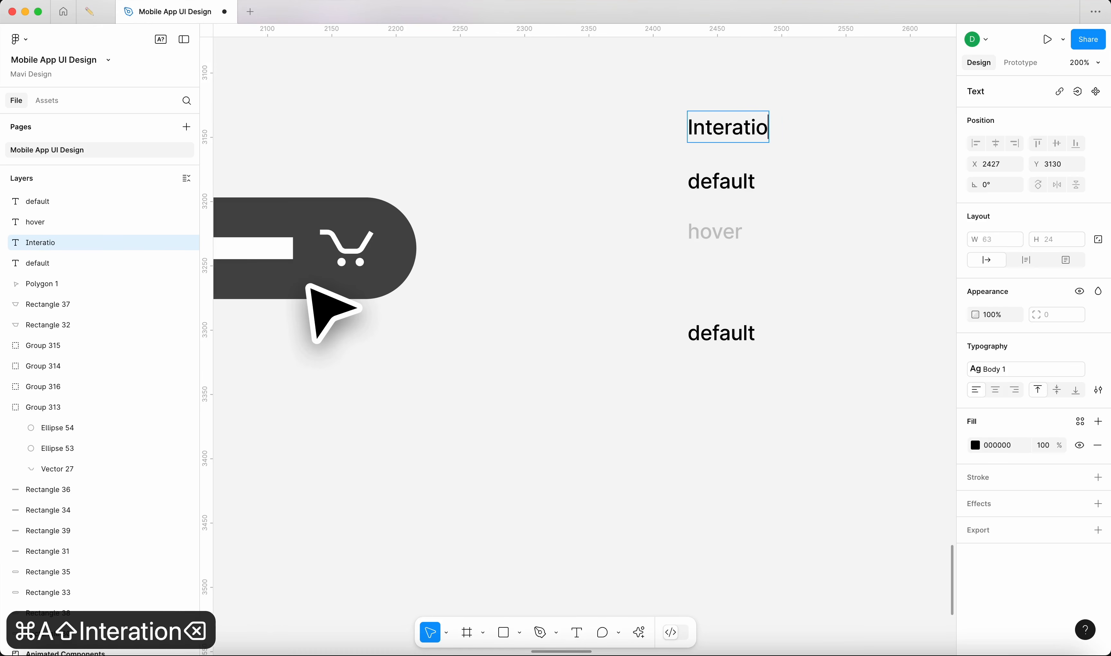
key(BackSpace)
key(BackSpace)
key(BackSpace)
text(ction structure)
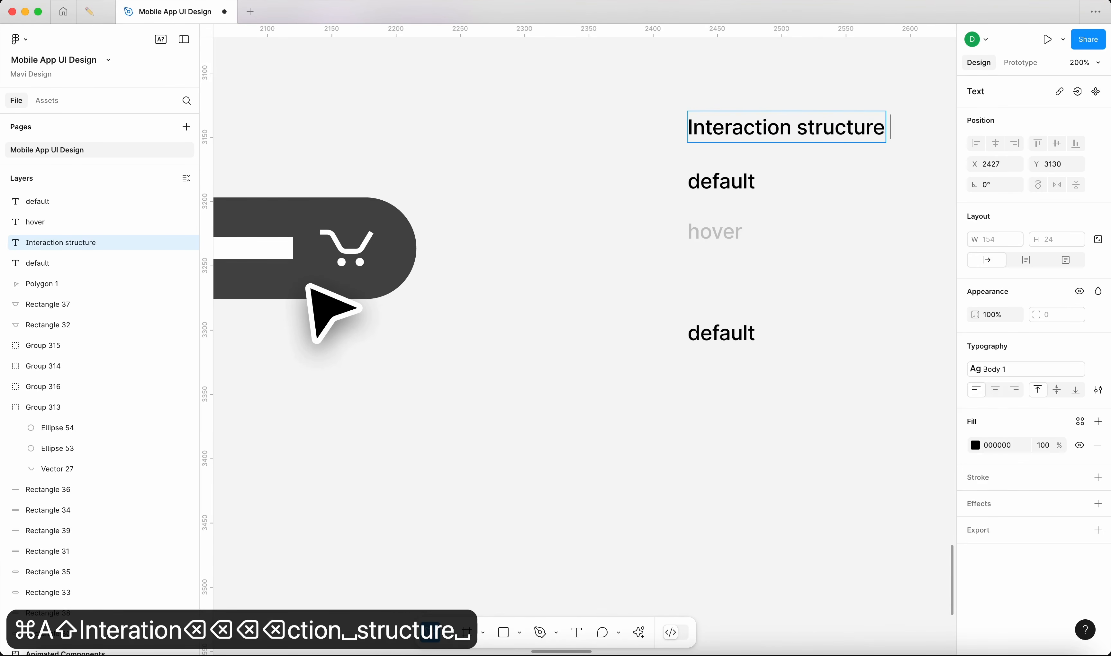
text( { pla)
key(BackSpace)
key(BackSpace)
key(BackSpace)
key(BackSpace)
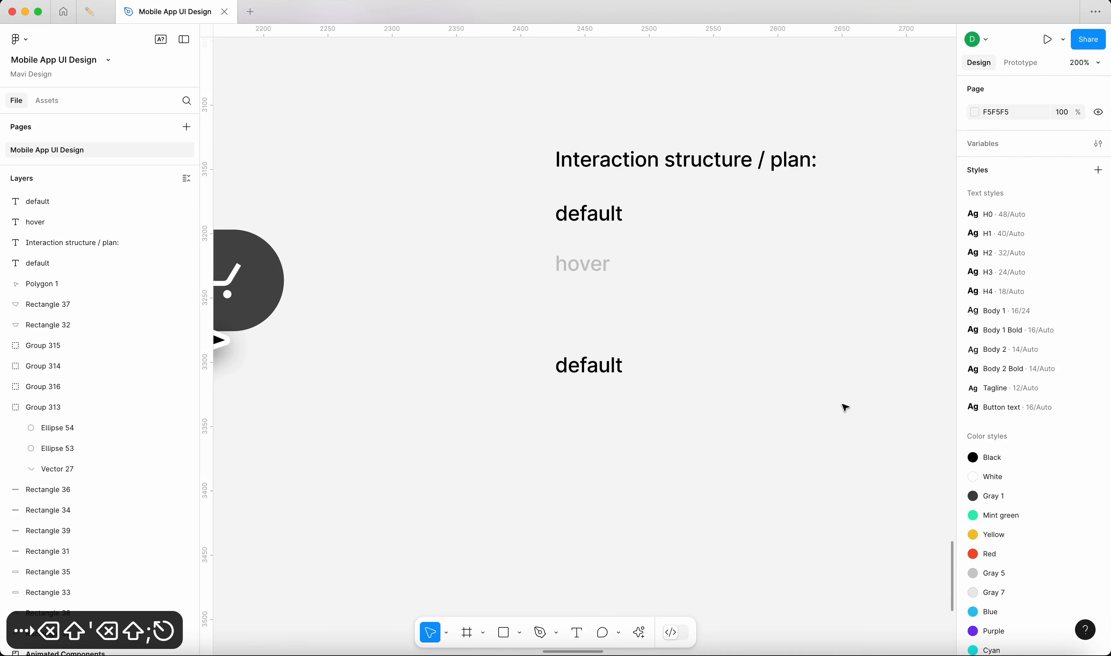
Step: Select the heading and all three state labels and move them slightly straight up
drag(839, 403, 513, 121)
click(748, 255)
drag(888, 407, 517, 131)
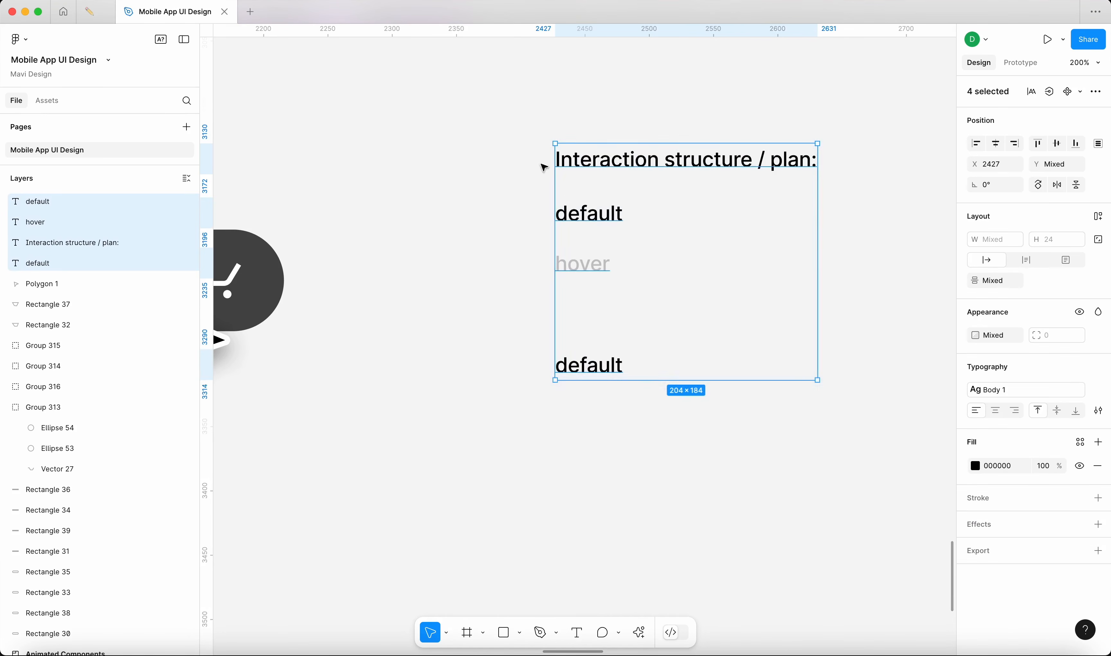
drag(811, 309, 749, 277)
click(415, 252)
drag(578, 338, 634, 288)
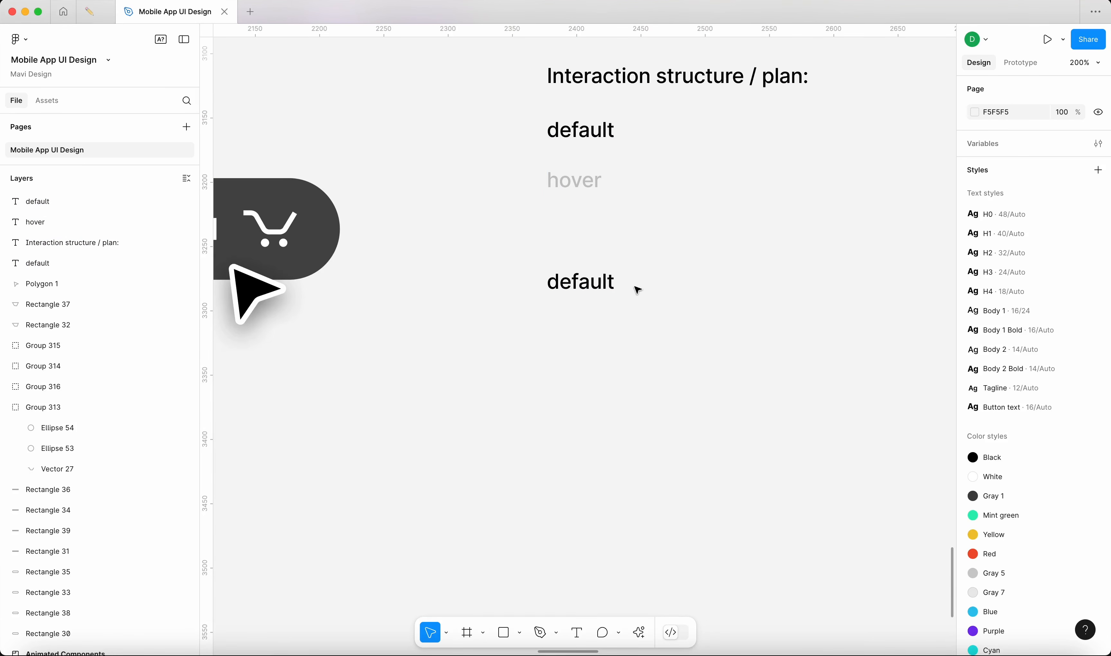
Step: Draw a 168 × 218 rectangle around the lower "default" label, replacing its fill with an outline stroke
key(r)
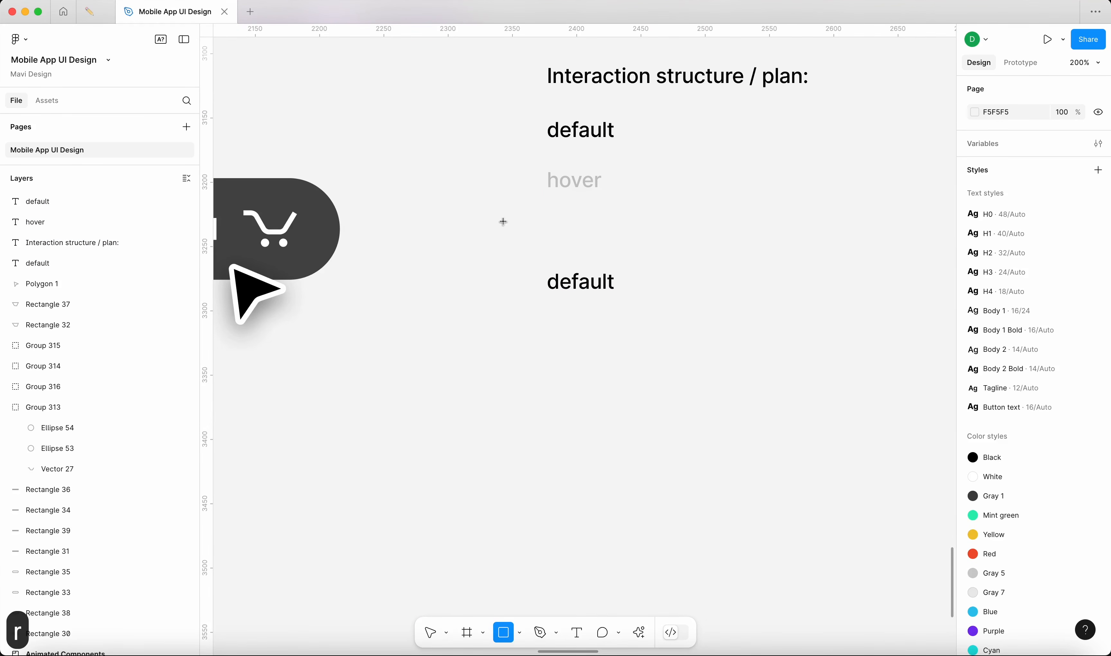
mouse_move(494, 201)
mouse_down()
mouse_move(731, 474)
mouse_move(711, 485)
mouse_up()
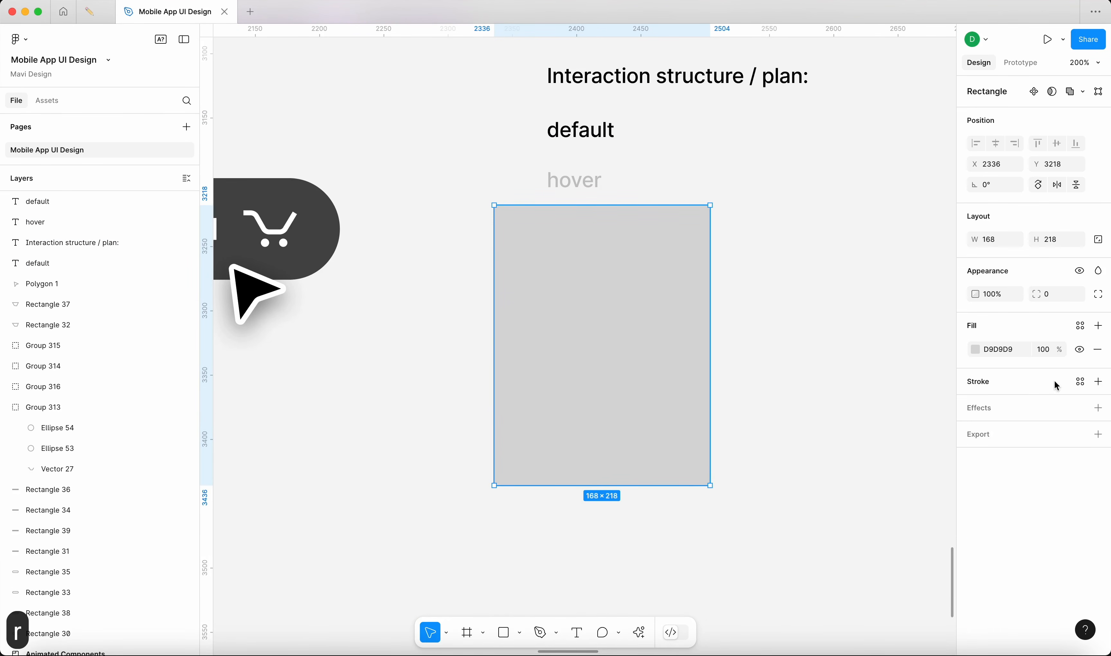
click(1099, 348)
click(1099, 351)
click(974, 375)
click(866, 246)
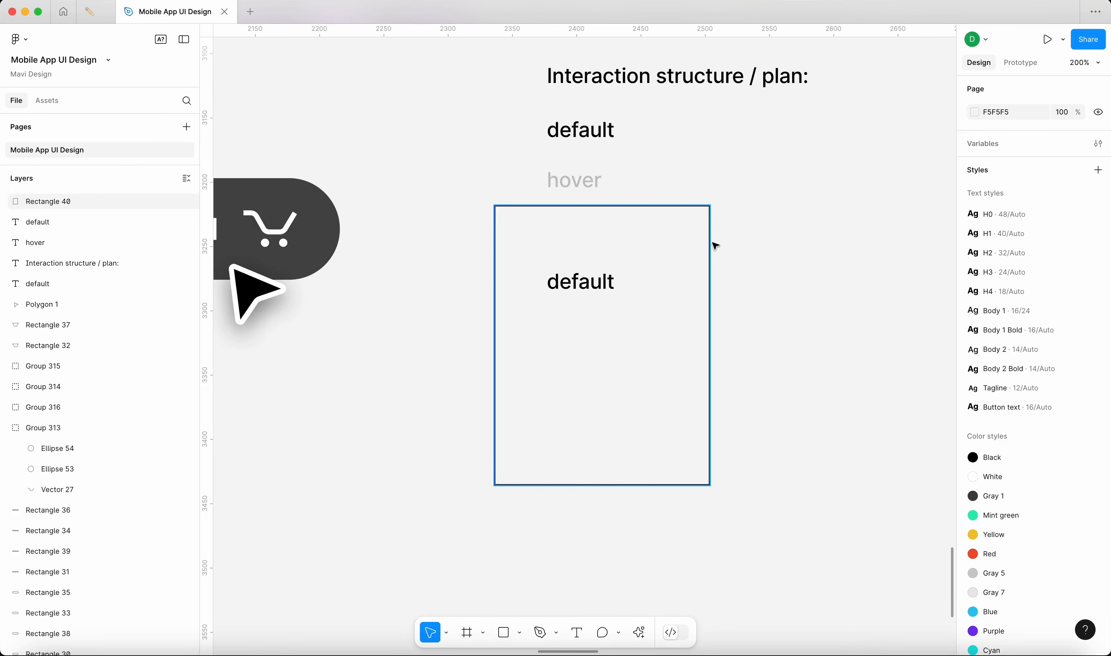
Step: Reposition the outlined rectangle below the "hover" label and raise the enclosed "default" label to Y 3243, near the rectangle's upper edge
drag(715, 251, 722, 258)
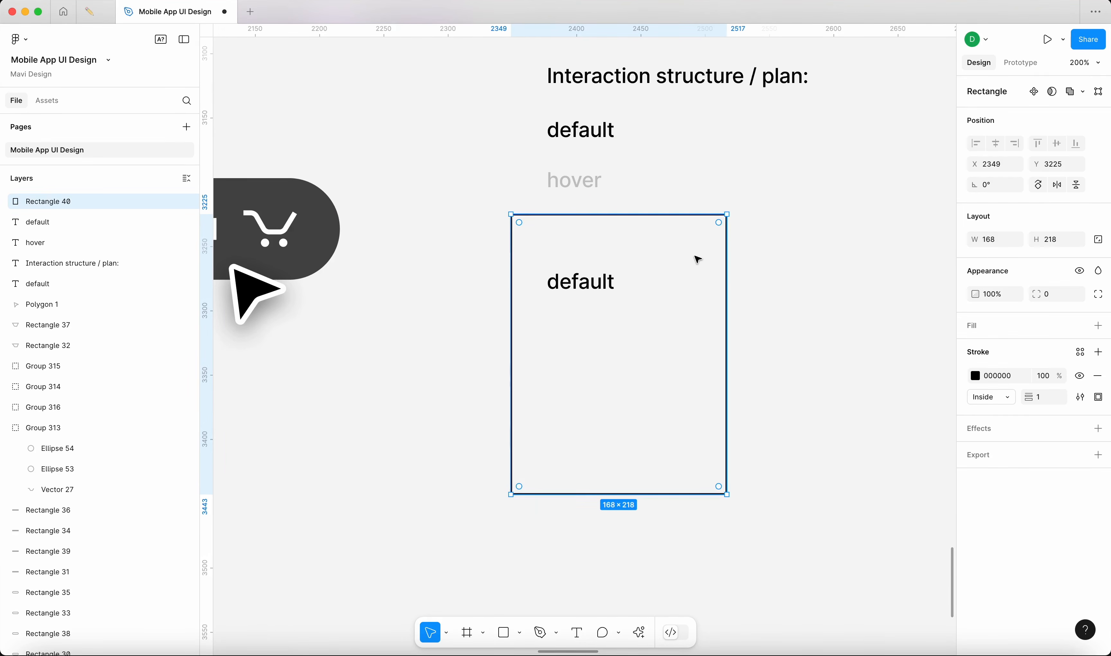
scroll(697, 256, down, 2)
scroll(411, 264, left, 7)
scroll(345, 321, down, 4)
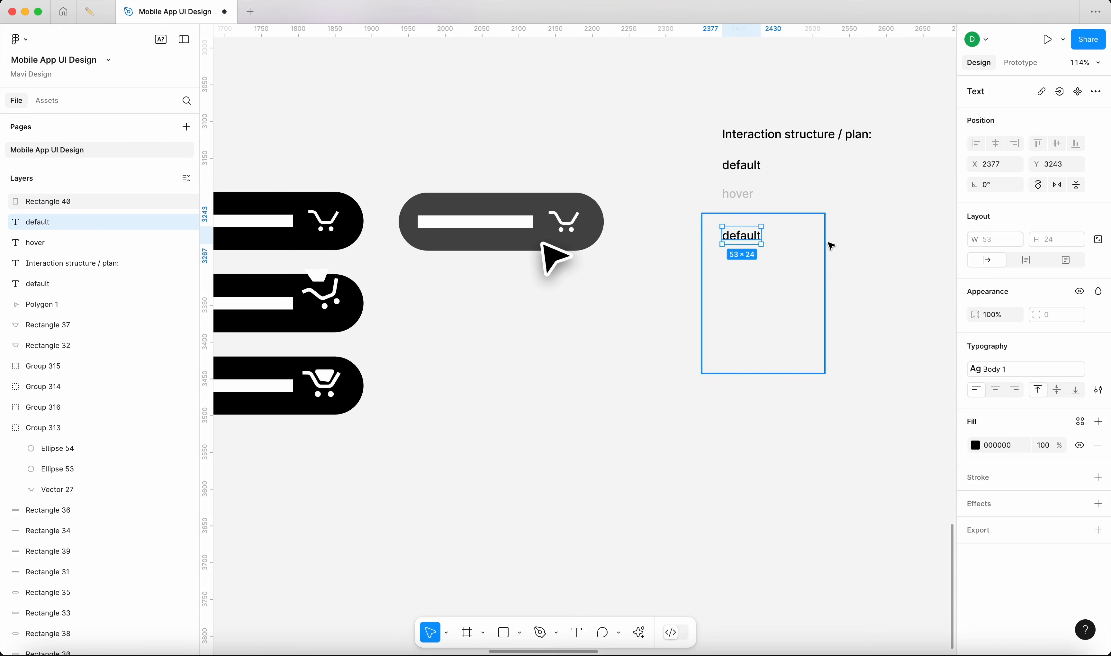
click(881, 241)
Step: Duplicate a text label beside the outlined rectangle and change its text to "the animation happens here", wrapped over two lines
scroll(766, 203, right, 5)
scroll(766, 202, up, 1)
drag(664, 167, 788, 265)
double_click(780, 250)
text(the animation happens here)
key(Escape)
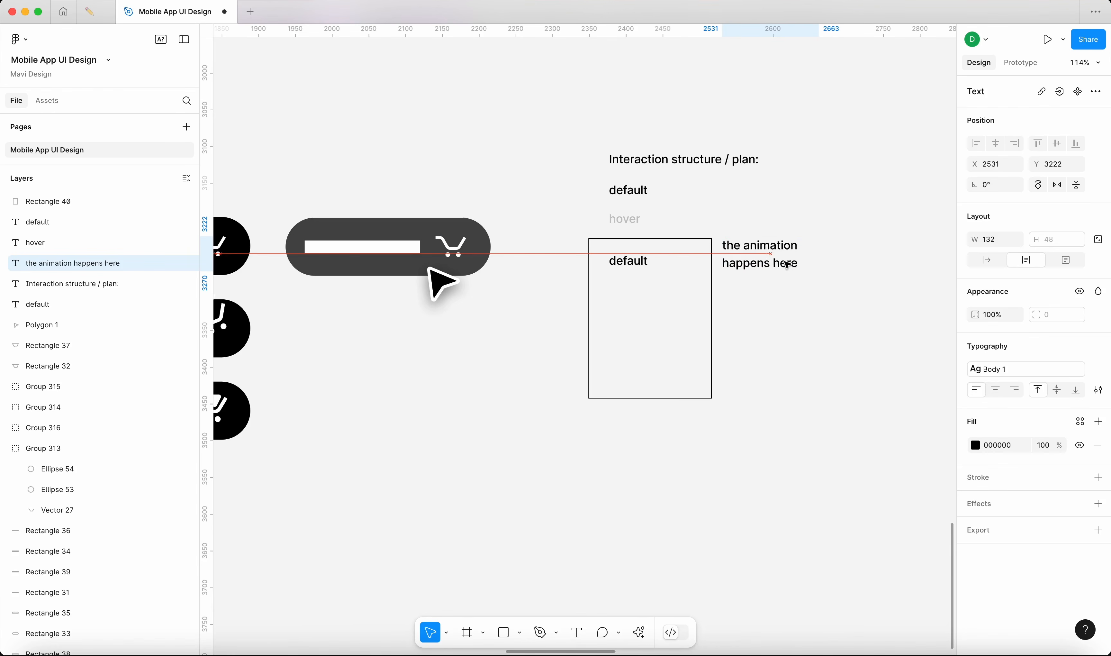
Step: Stretch the outlined rectangle downward to a height of 308
click(766, 325)
scroll(743, 342, left, 2)
scroll(743, 342, down, 1)
click(692, 385)
drag(694, 385, 693, 449)
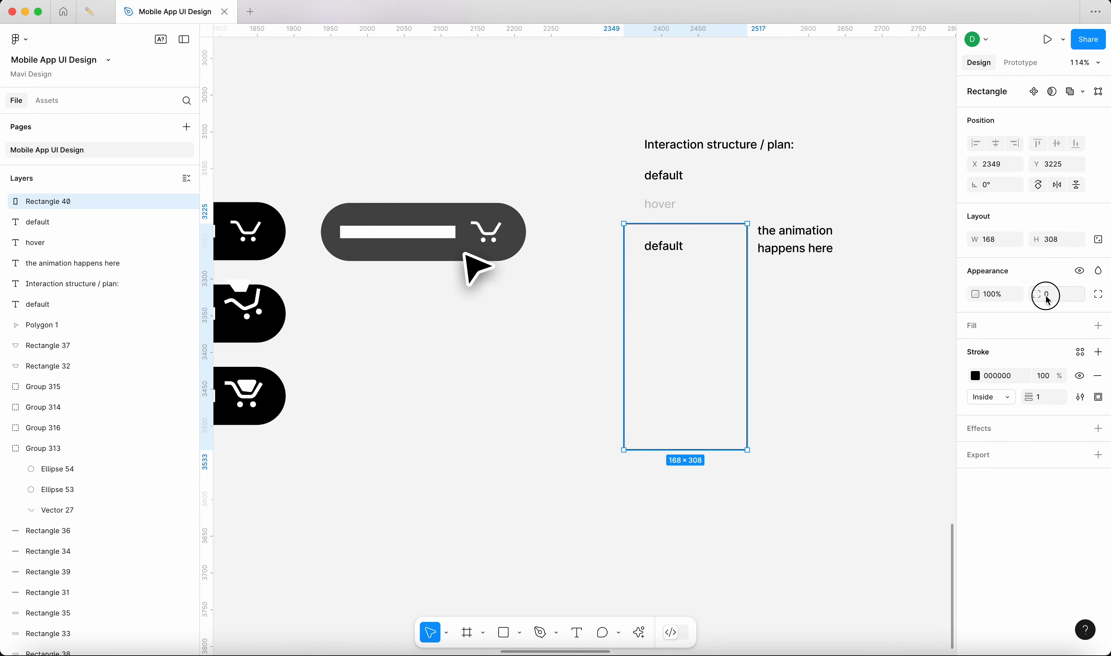
Step: Round the outlined rectangle's corners with a radius of 20
key(shift+Up)
key(shift+Up)
key(shift+Up)
key(shift+Up)
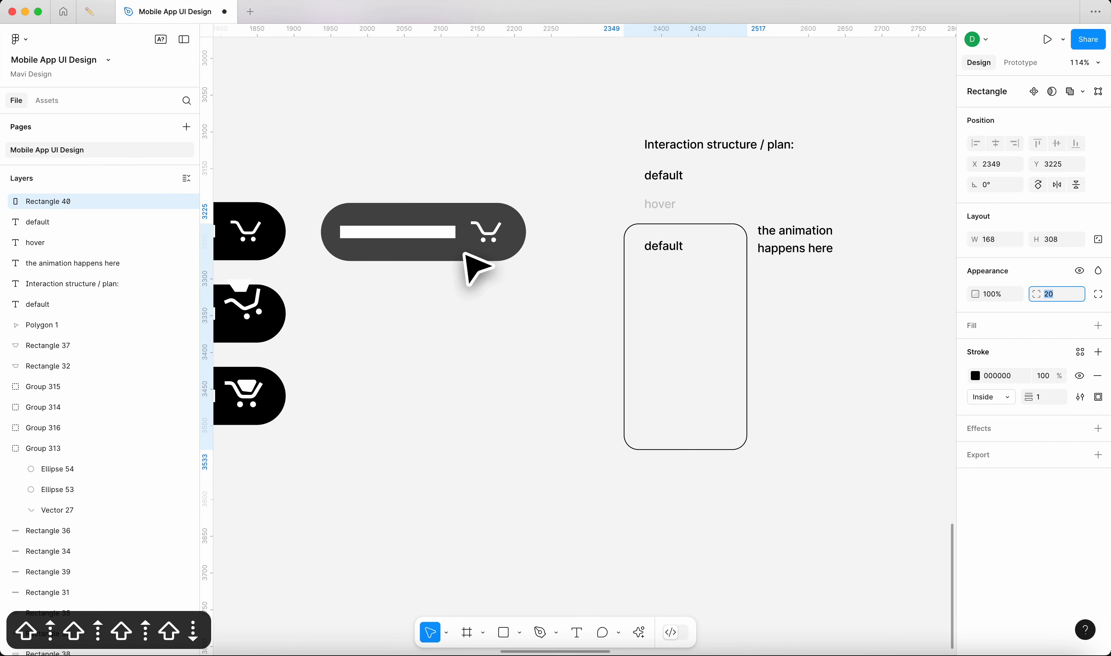
key(Return)
click(699, 284)
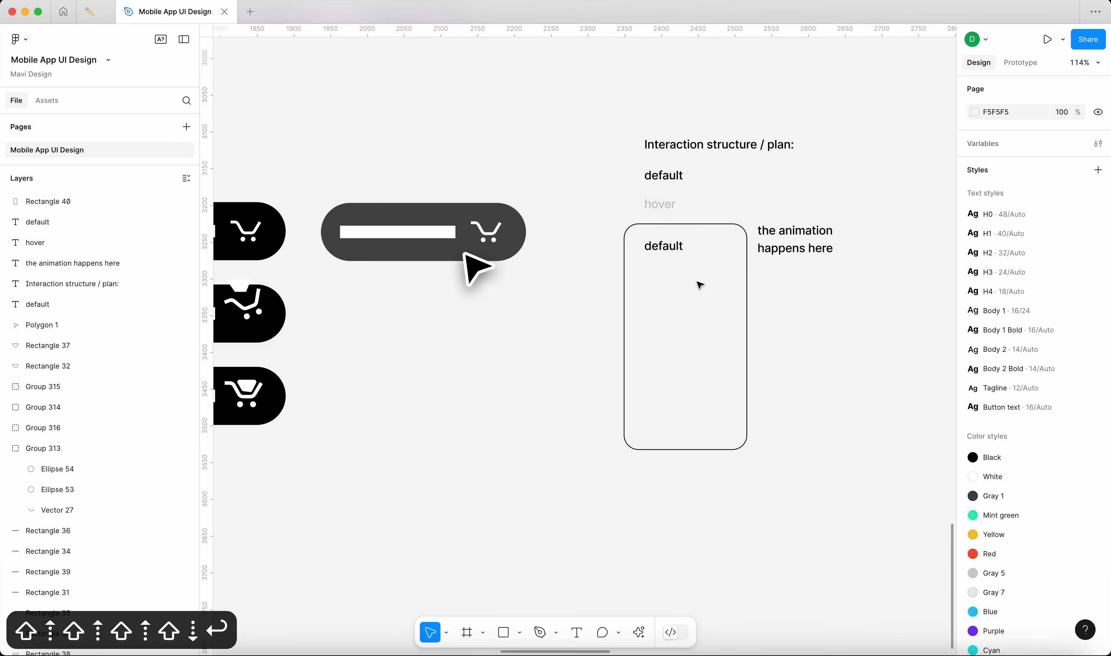
click(624, 300)
click(663, 246)
scroll(747, 231, down, 5)
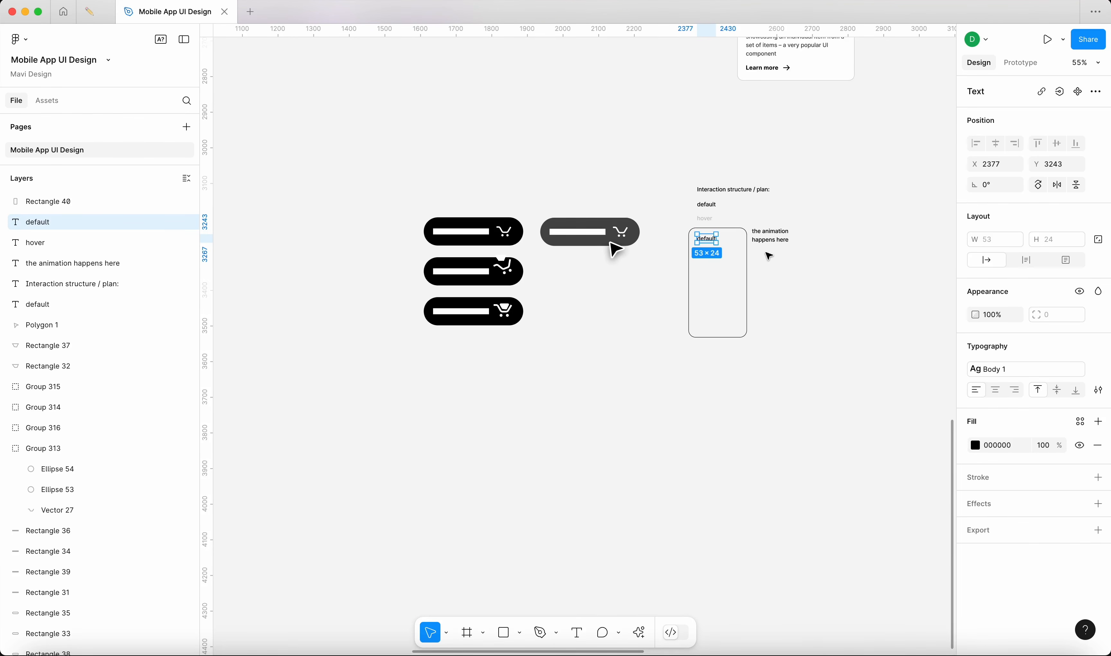
click(770, 255)
scroll(757, 243, up, 5)
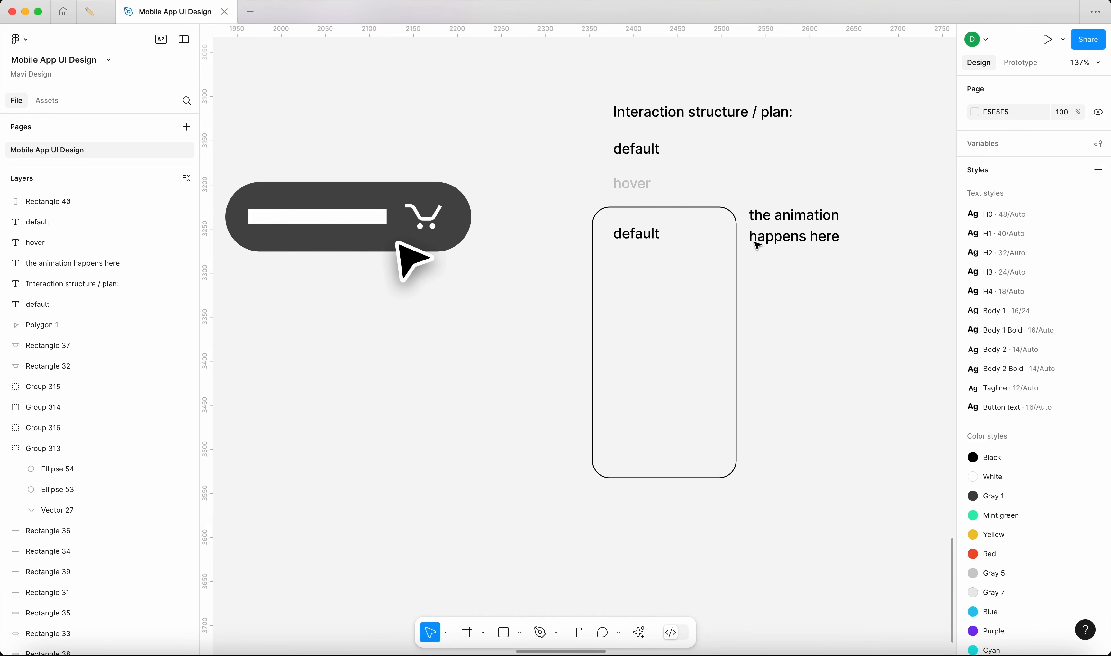
scroll(758, 246, left, 5)
scroll(761, 283, down, 3)
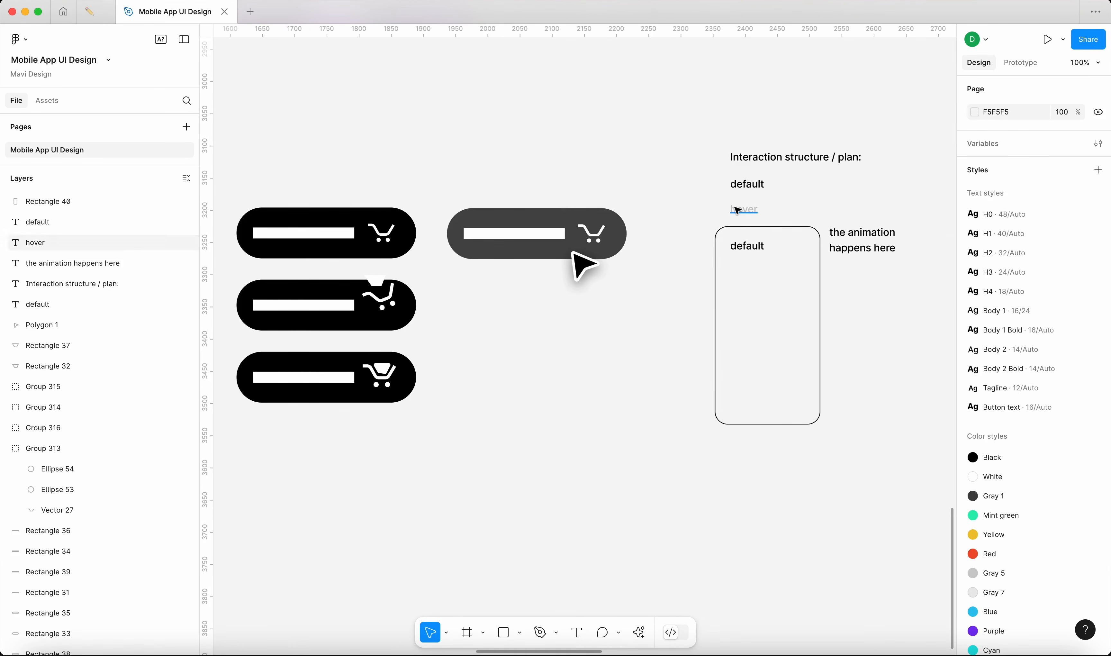
Step: Duplicate the "default" label inside the outlined rectangle straight below itself, at Y 3297
click(756, 247)
scroll(755, 248, up, 4)
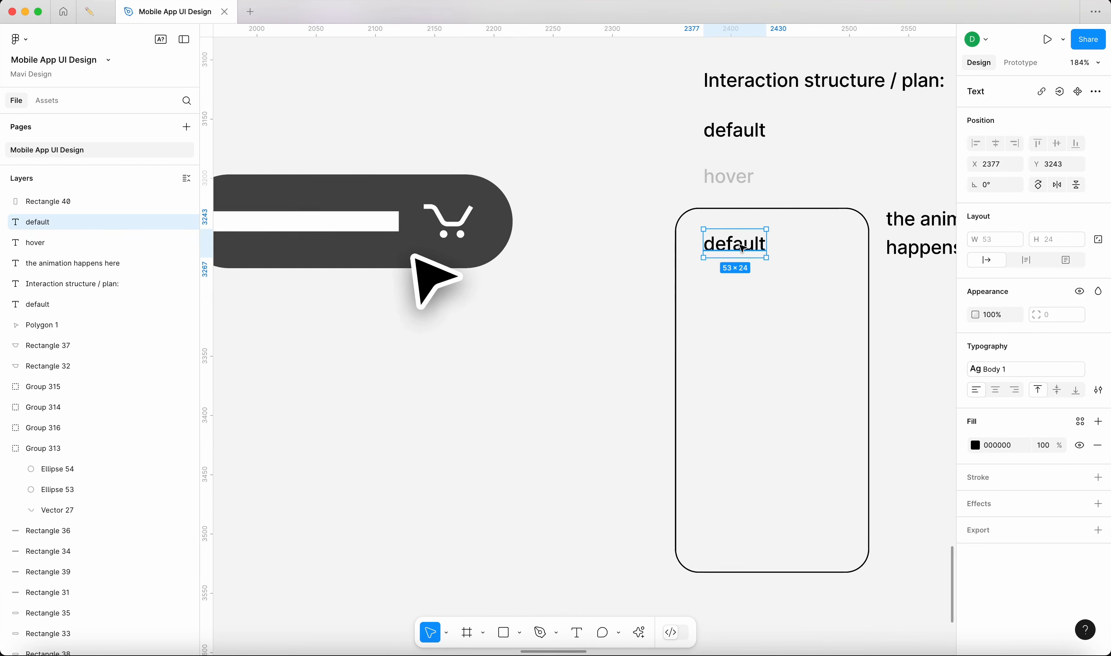
alt+drag(743, 247, 750, 312)
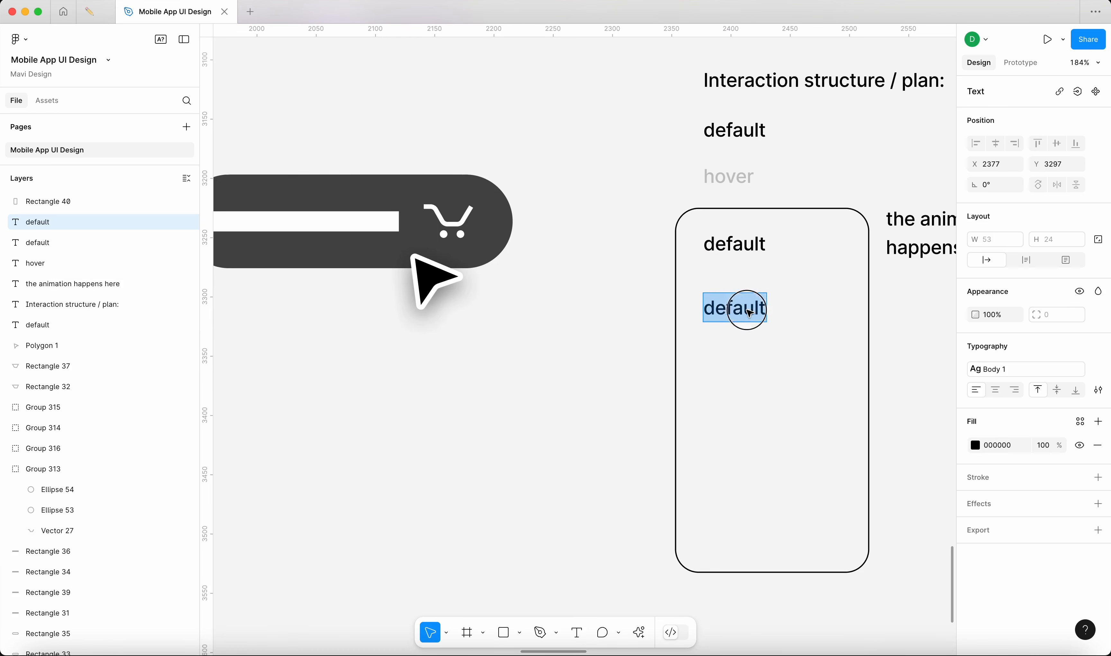
scroll(760, 325, down, 3)
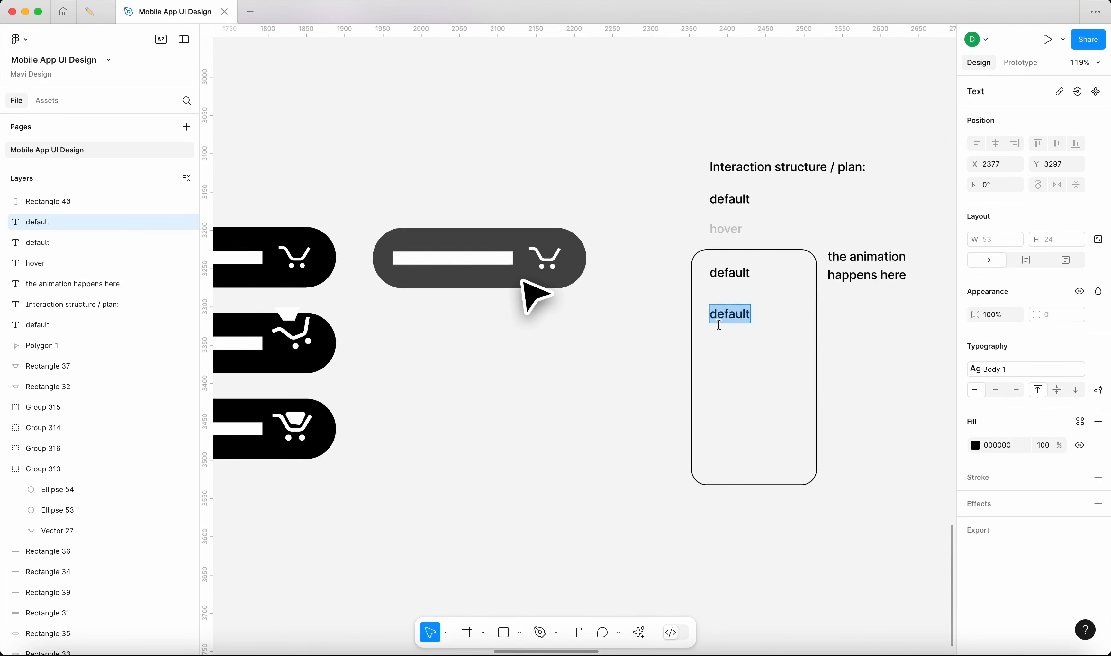
Step: Insert a copy of the transition button below the default one and delete the white load shape from the copy
click(470, 320)
click(448, 344)
scroll(455, 344, down, 2)
drag(476, 422, 326, 393)
drag(446, 405, 252, 351)
alt+drag(337, 395, 337, 338)
click(437, 334)
click(392, 310)
key(BackSpace)
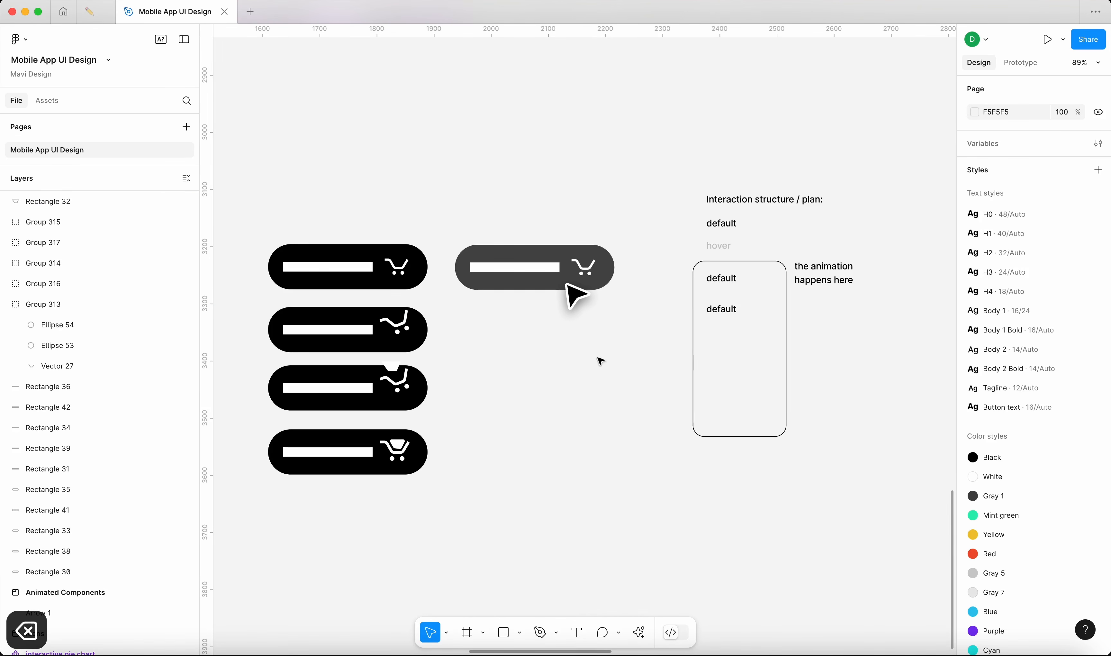
Step: Change the text of the second label inside the outlined rectangle to "cart is up"
click(720, 315)
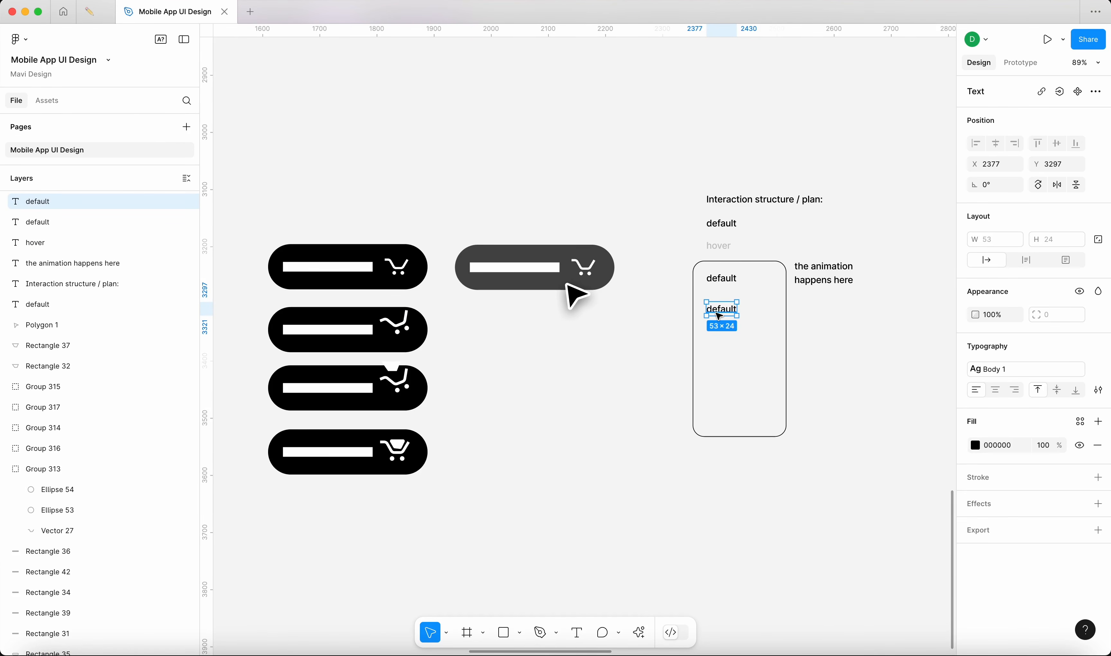
double_click(736, 314)
text(cart is up)
key(Escape)
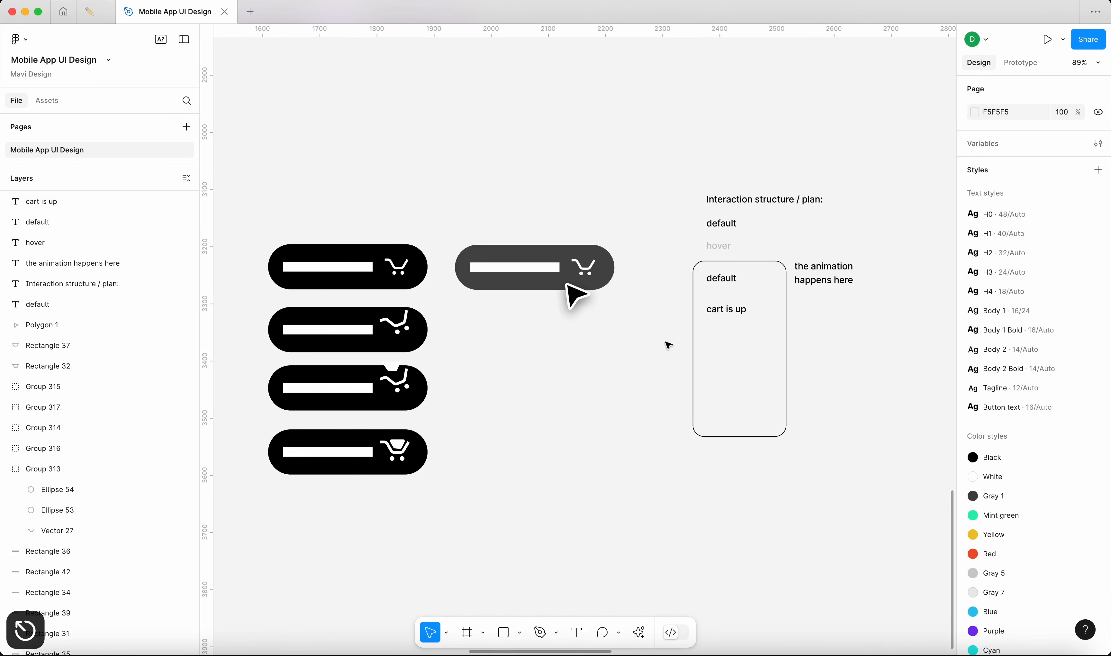
Step: Draw an arrow, turn it to point straight down and shorten it to fit between "default" and "cart is up"
scroll(697, 293, up, 10)
key(shift+l)
click(699, 279)
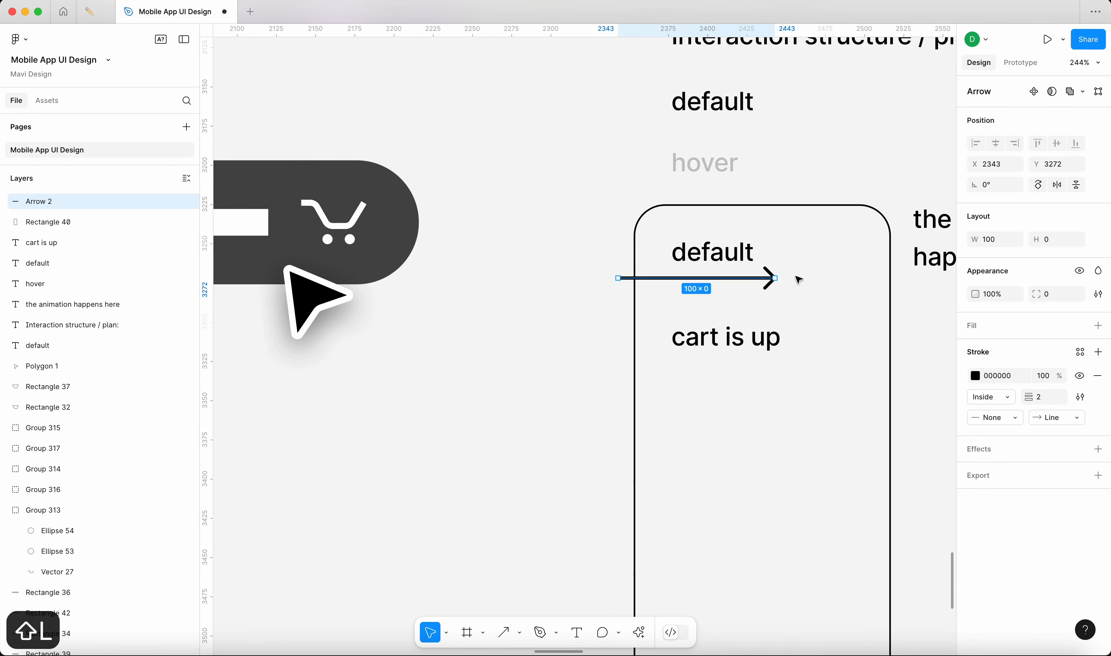
drag(782, 276, 700, 340)
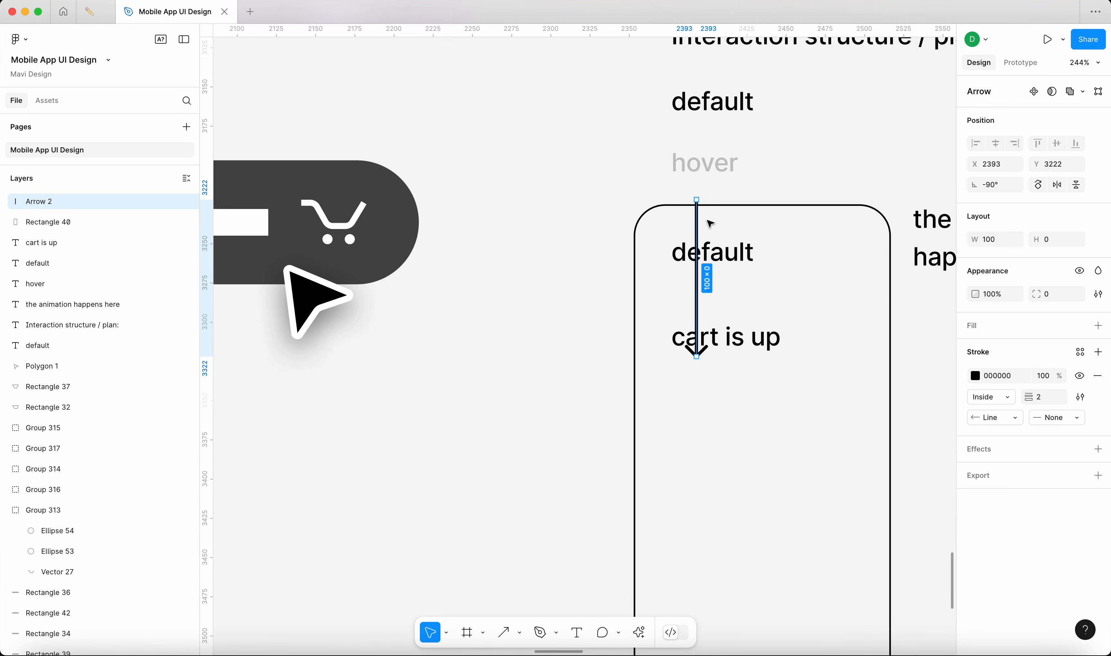
key(Return)
drag(697, 200, 762, 312)
Step: Duplicate the "default" label beside the arrow and change its text to "cart is moving up"
click(735, 317)
click(535, 306)
double_click(744, 300)
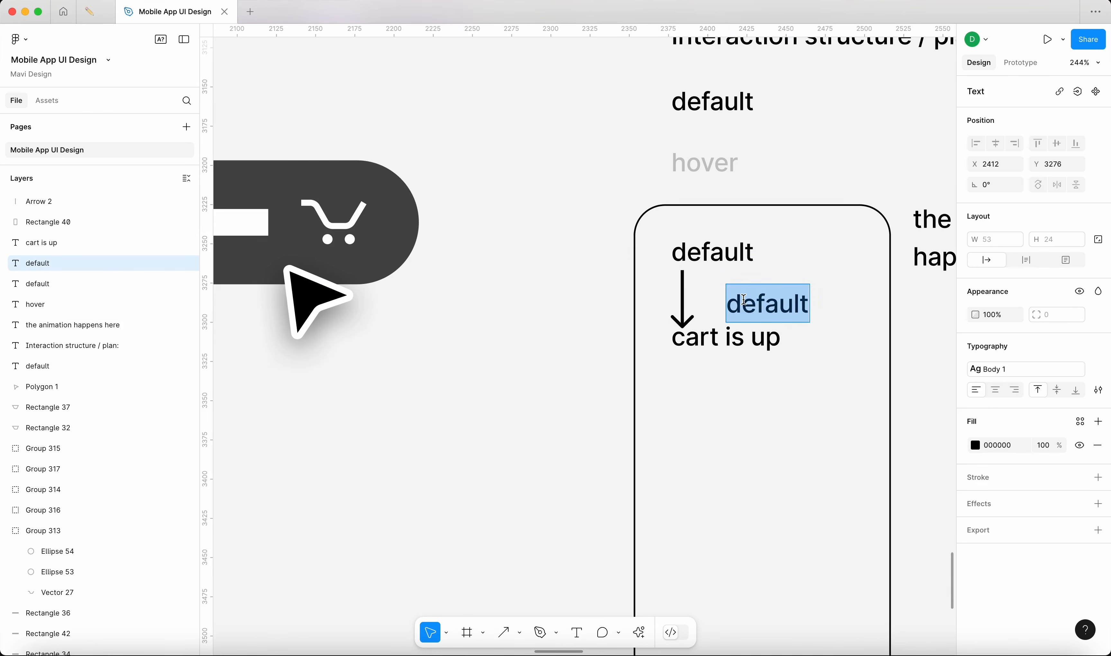
text(cart is moving up)
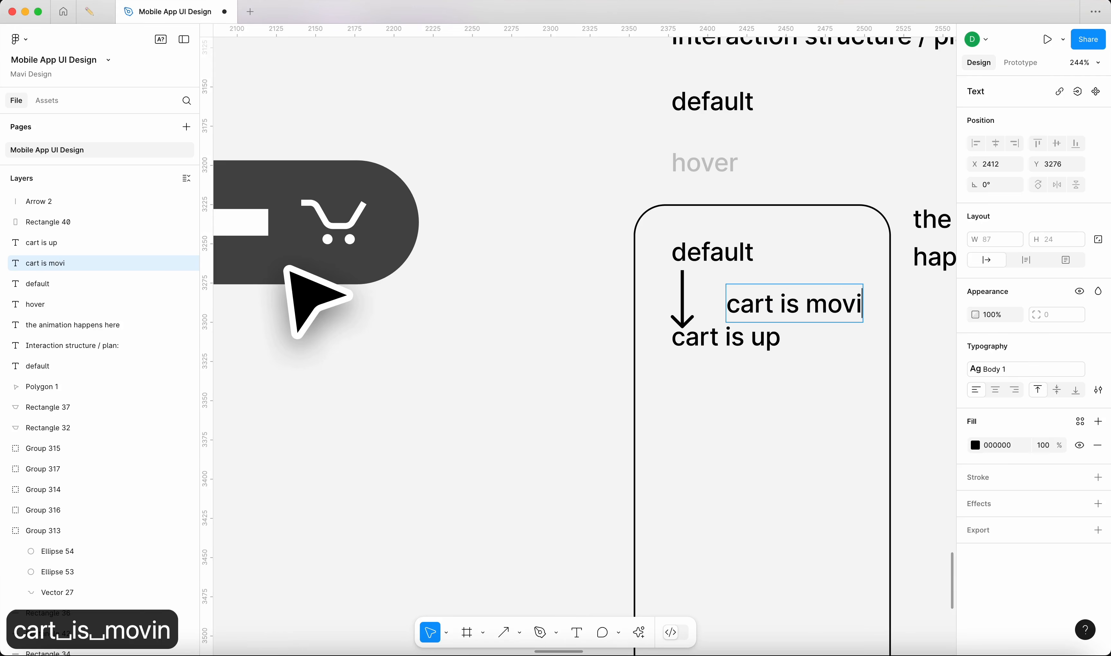
key(Escape)
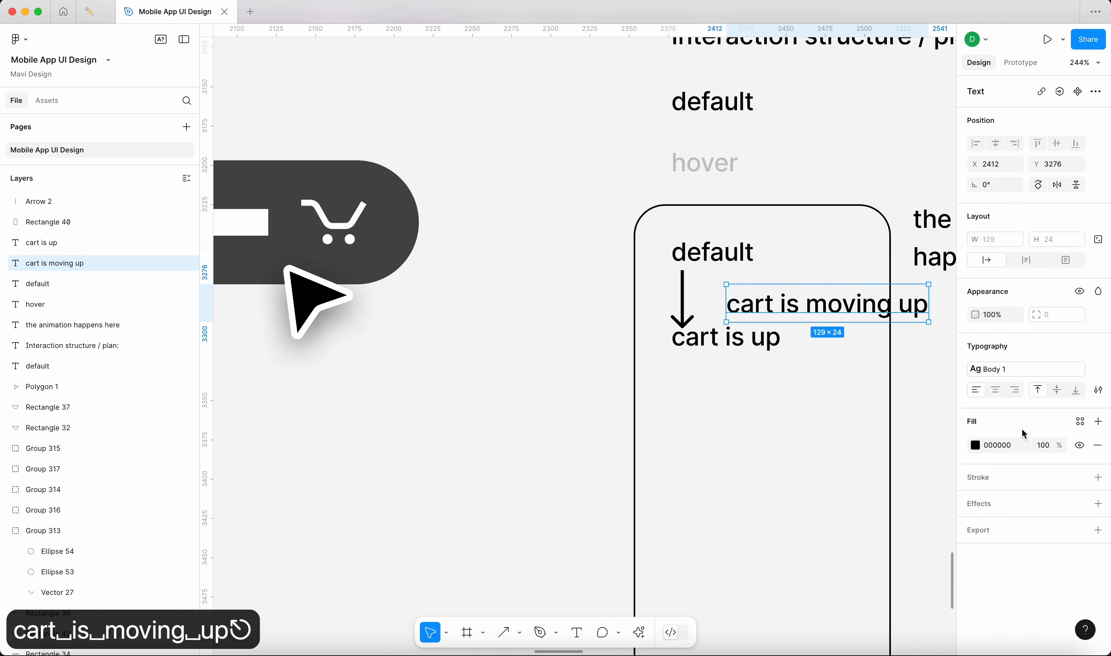
Step: Scale the "cart is moving up" label down to 85 × 16 and place it close beside the arrow
key(k)
drag(929, 321, 804, 297)
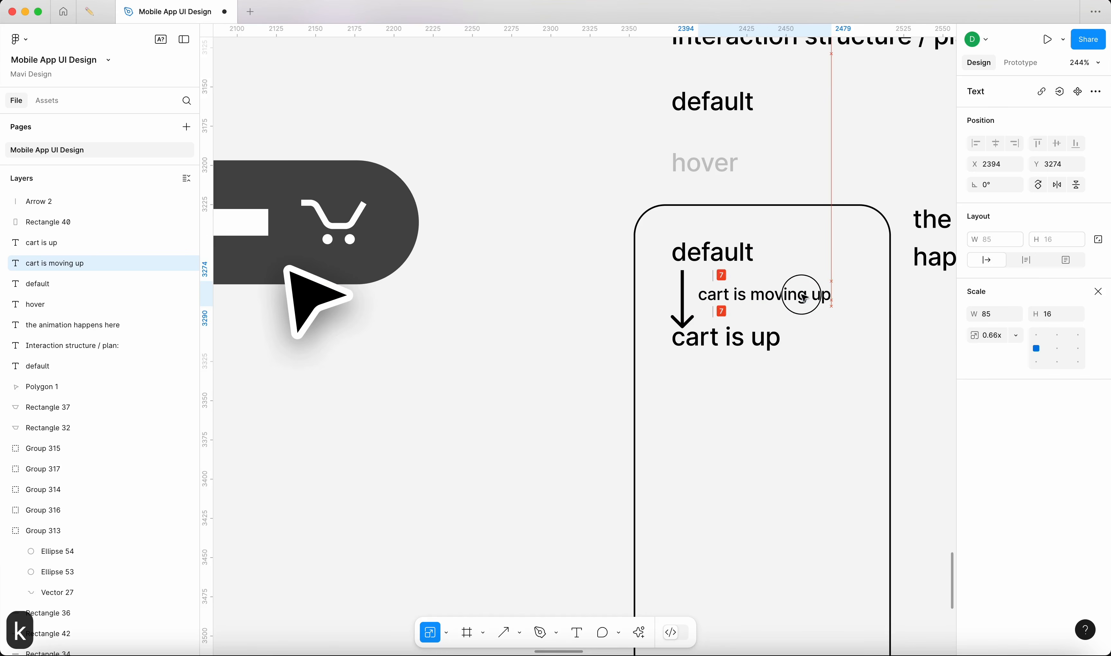
key(Escape)
Step: Move the "cart is up" label slightly down to Y 3306, clear of the arrowhead
click(703, 350)
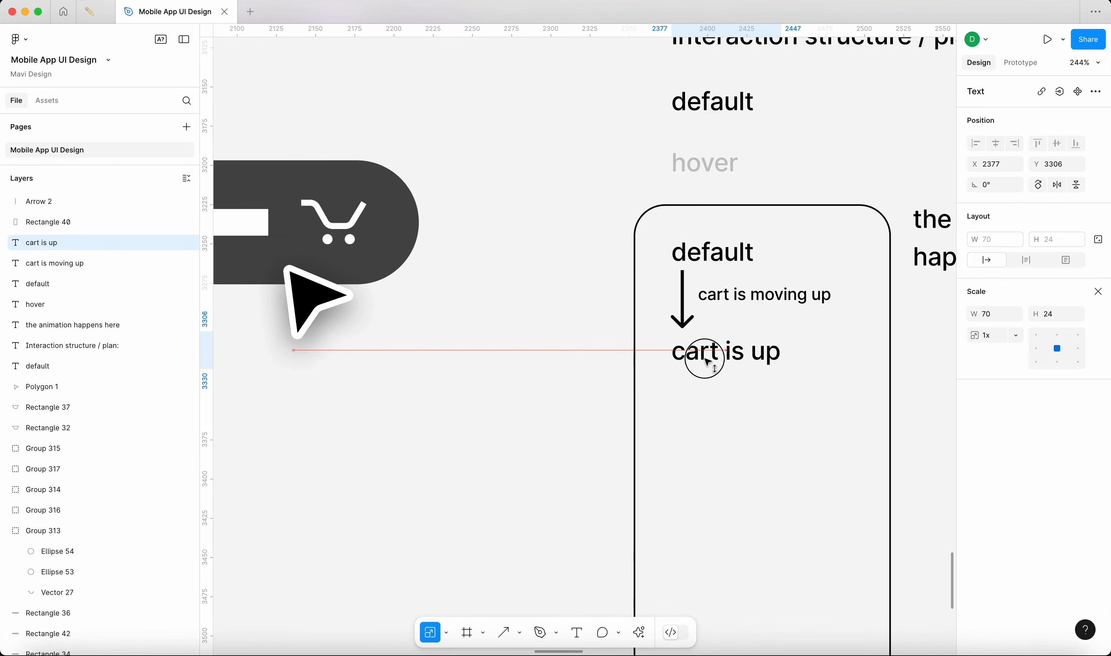
click(689, 314)
click(566, 308)
scroll(748, 342, down, 5)
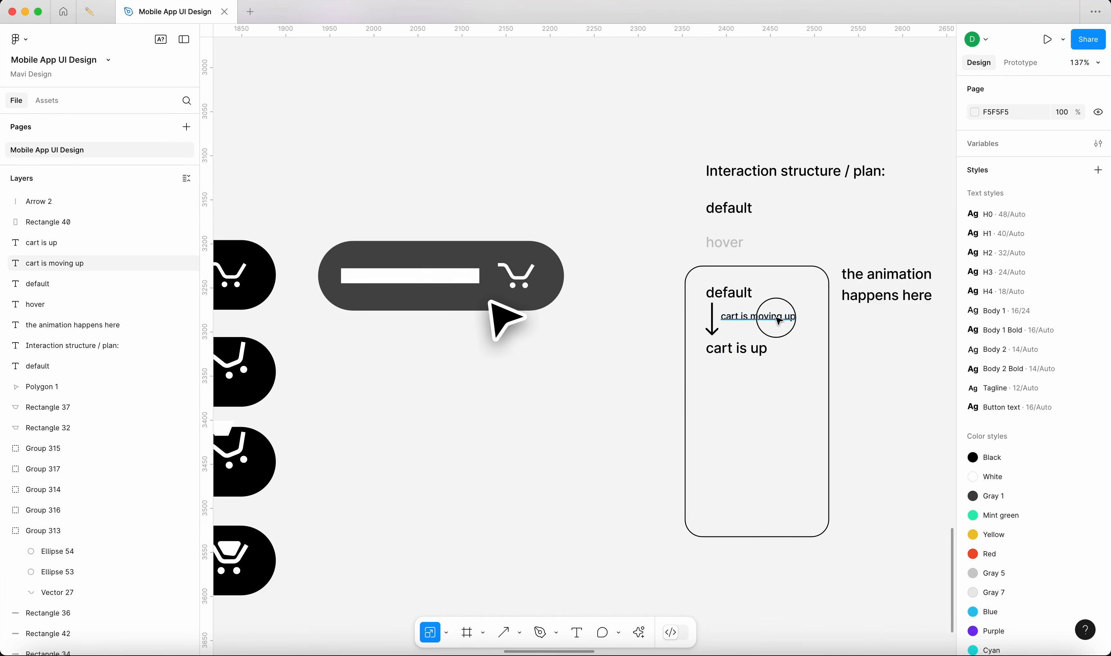
Step: Delete the small "cart is moving up" label beside the arrow
click(780, 321)
scroll(780, 321, up, 3)
click(618, 405)
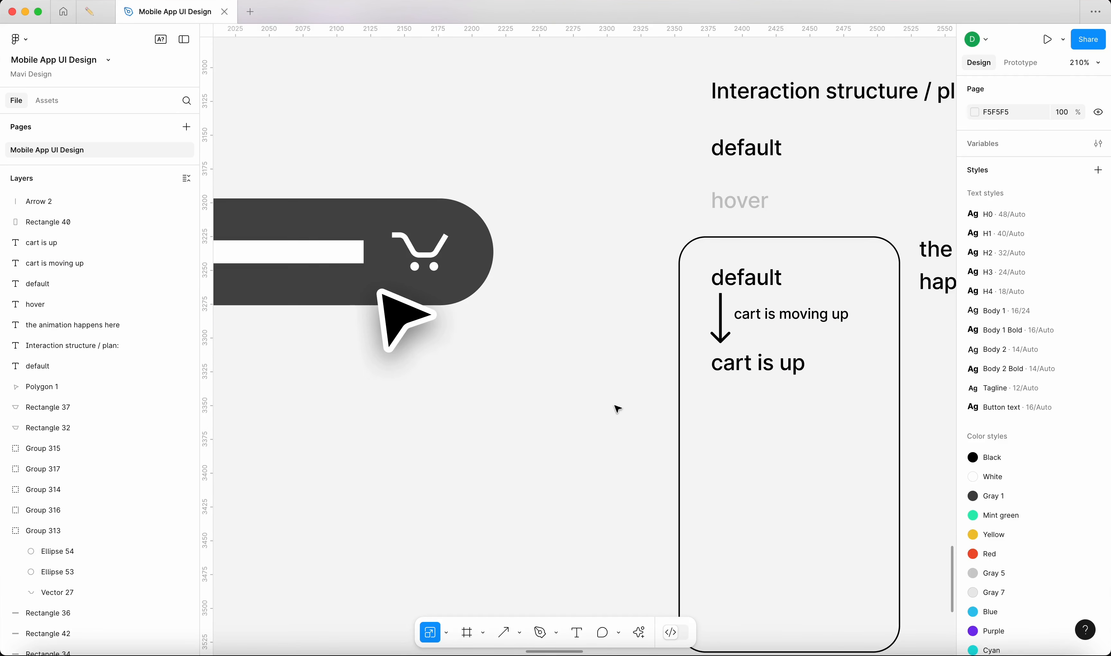
click(807, 327)
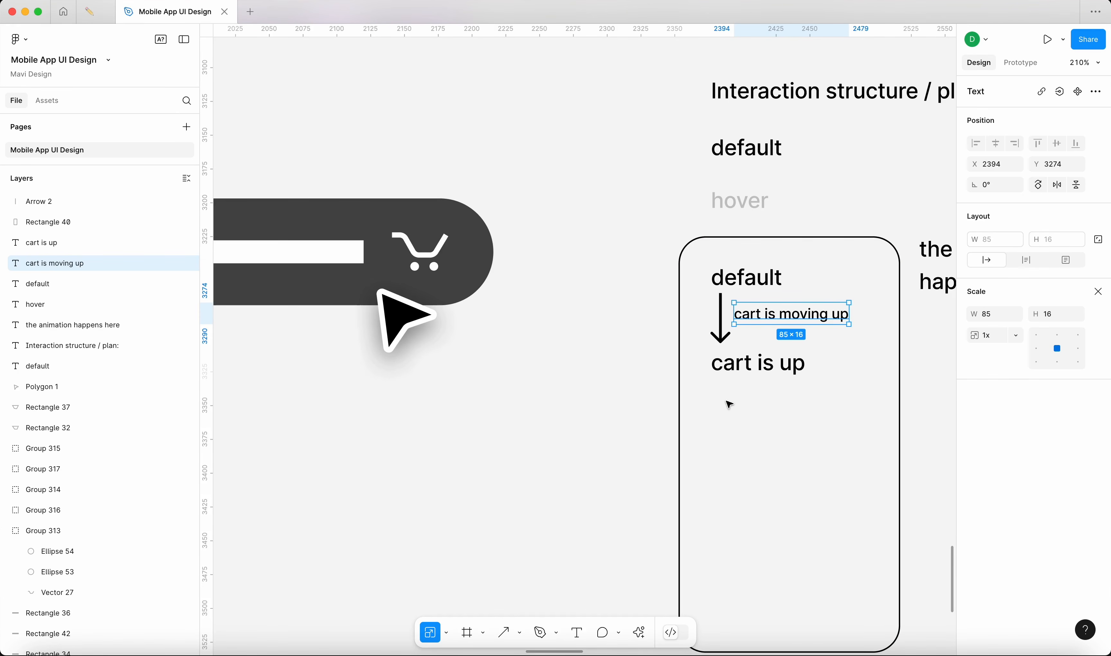
key(BackSpace)
Step: Select the gray hover button with its cursor graphic and move them up above the level of the black buttons
scroll(552, 319, down, 5)
drag(603, 278, 475, 77)
click(432, 265)
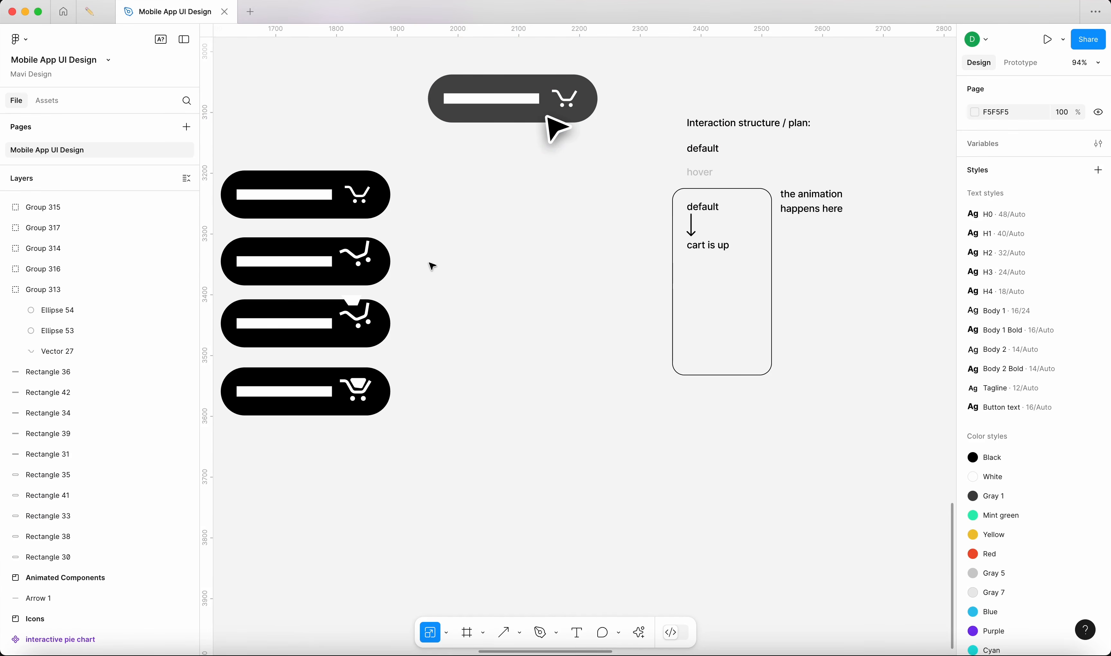
Step: Duplicate the "cart is up" label further down in the outlined rectangle and change its text to "cart is loaded"
drag(691, 230, 726, 298)
click(721, 247)
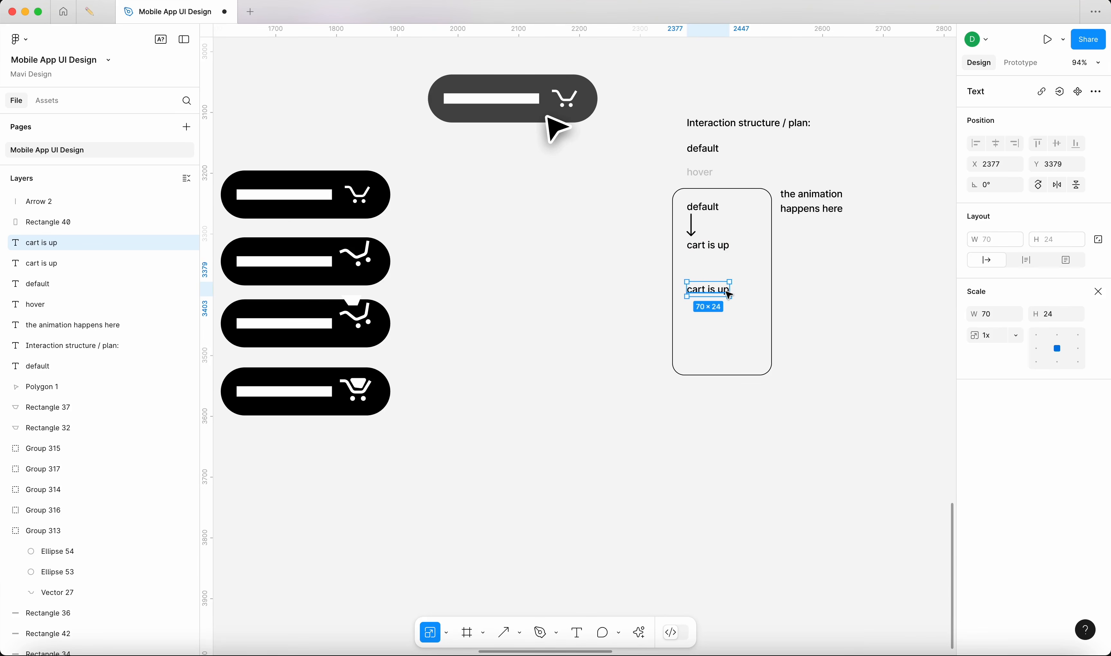
double_click(727, 291)
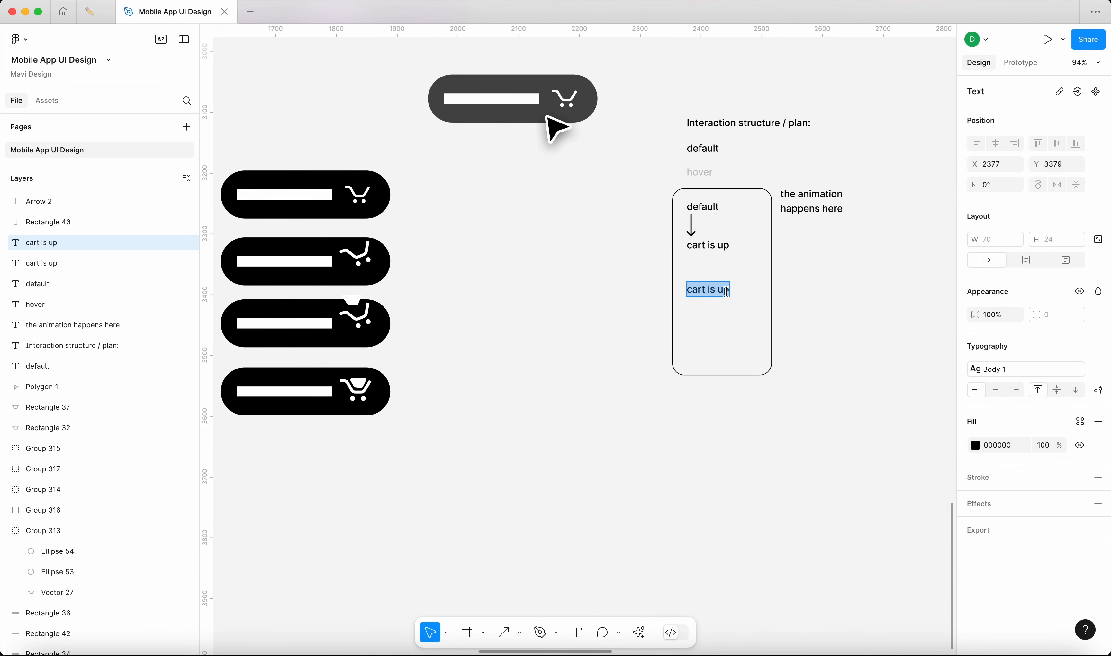
text(cart is loaded)
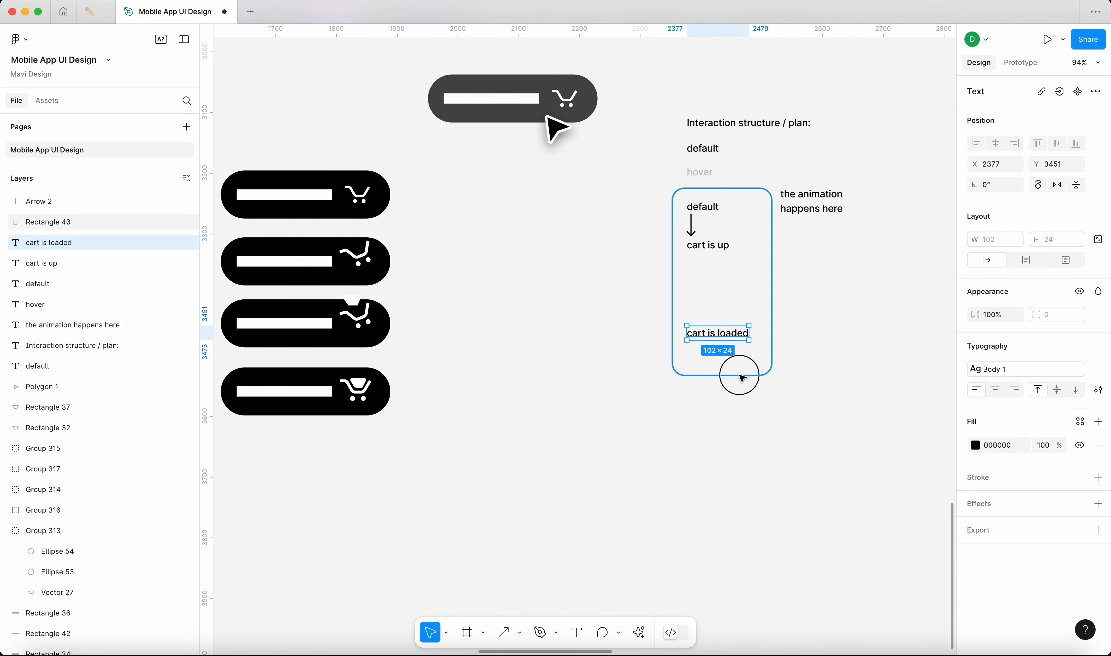
Step: Extend the outlined rectangle further downward and move the "cart is loaded" label down to Y 3487
click(740, 375)
drag(729, 378, 727, 455)
click(720, 333)
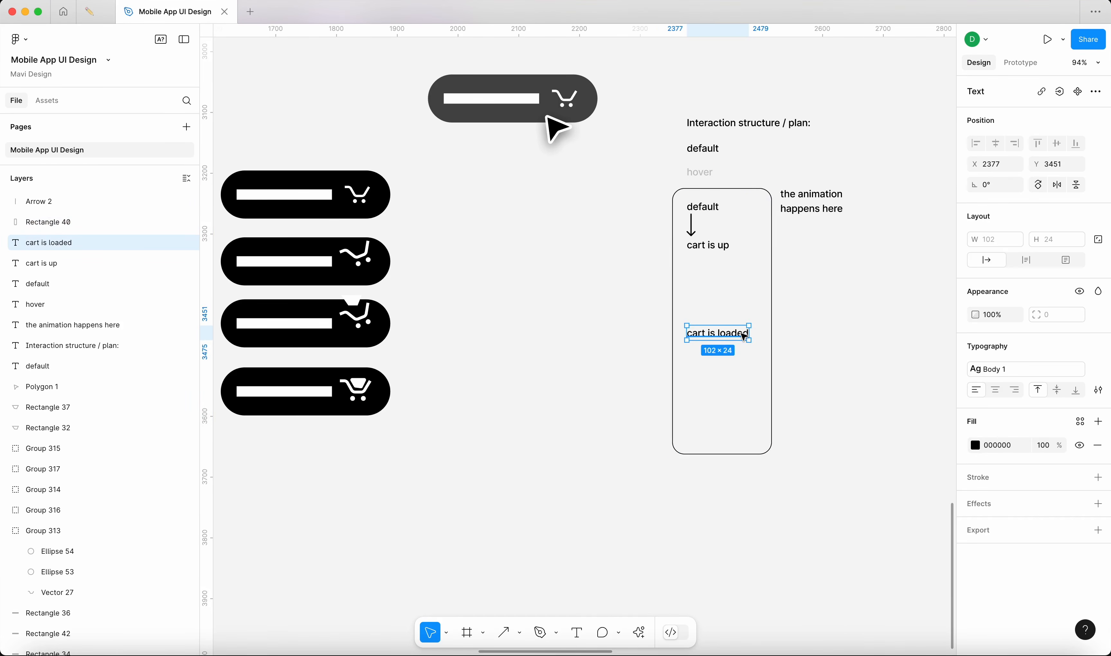
drag(720, 333, 720, 355)
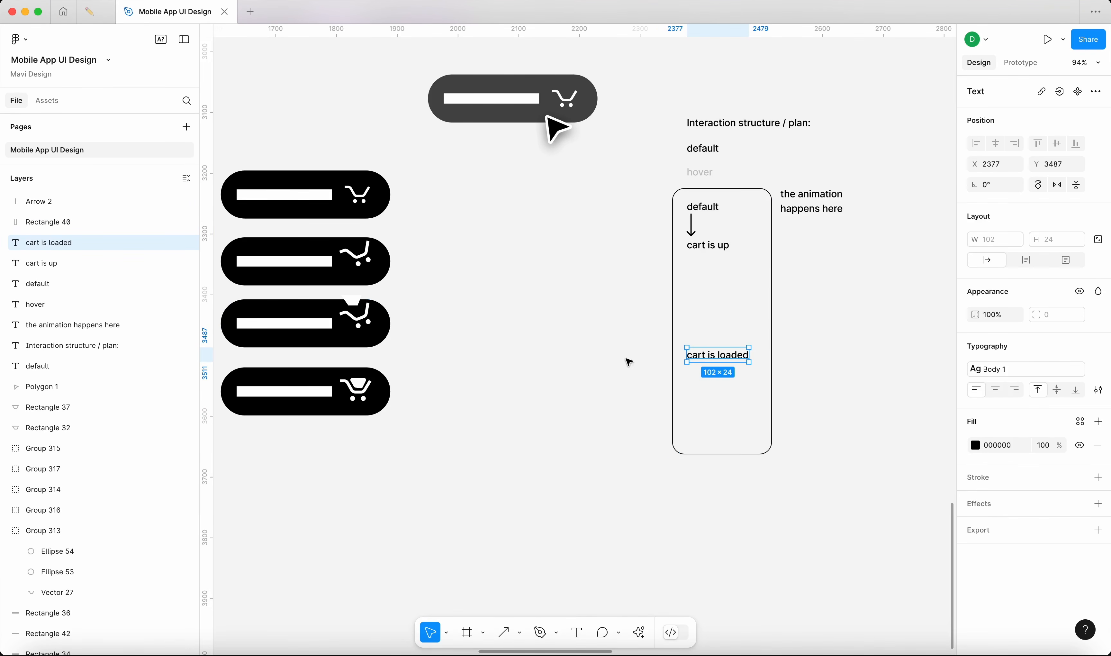
Step: Duplicate the downward arrow and place the copy directly below the "cart is loaded" label
click(692, 224)
drag(692, 224, 690, 377)
click(609, 400)
Step: Extend the "cart is loaded" label's text to "cart is loaded & up"
click(730, 357)
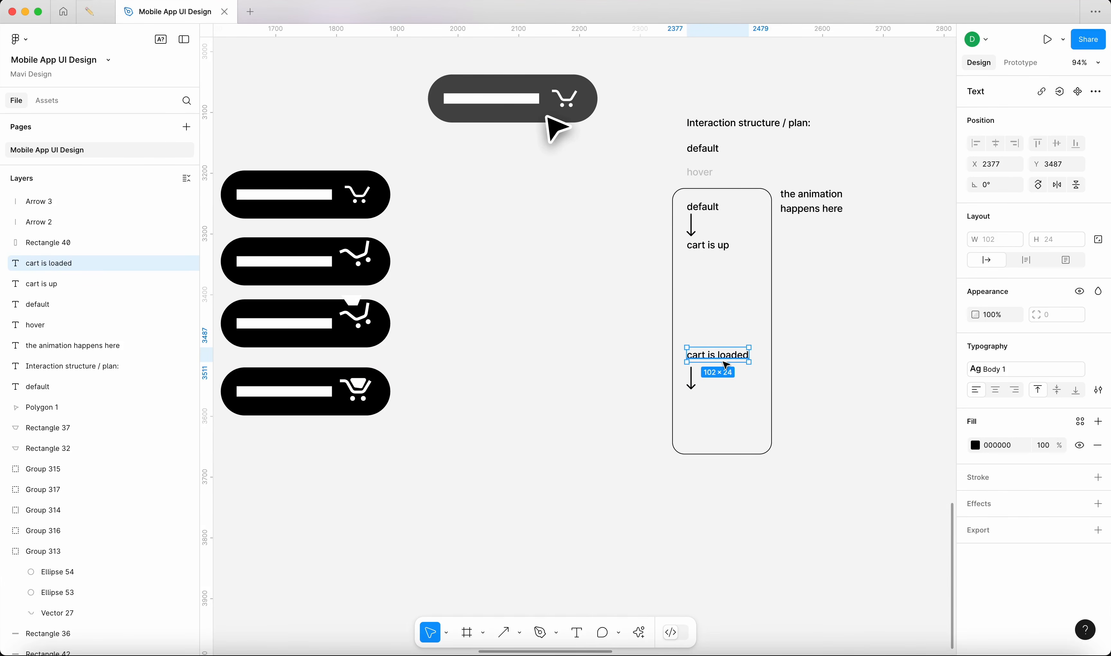
scroll(723, 361, up, 5)
double_click(726, 359)
key(Right)
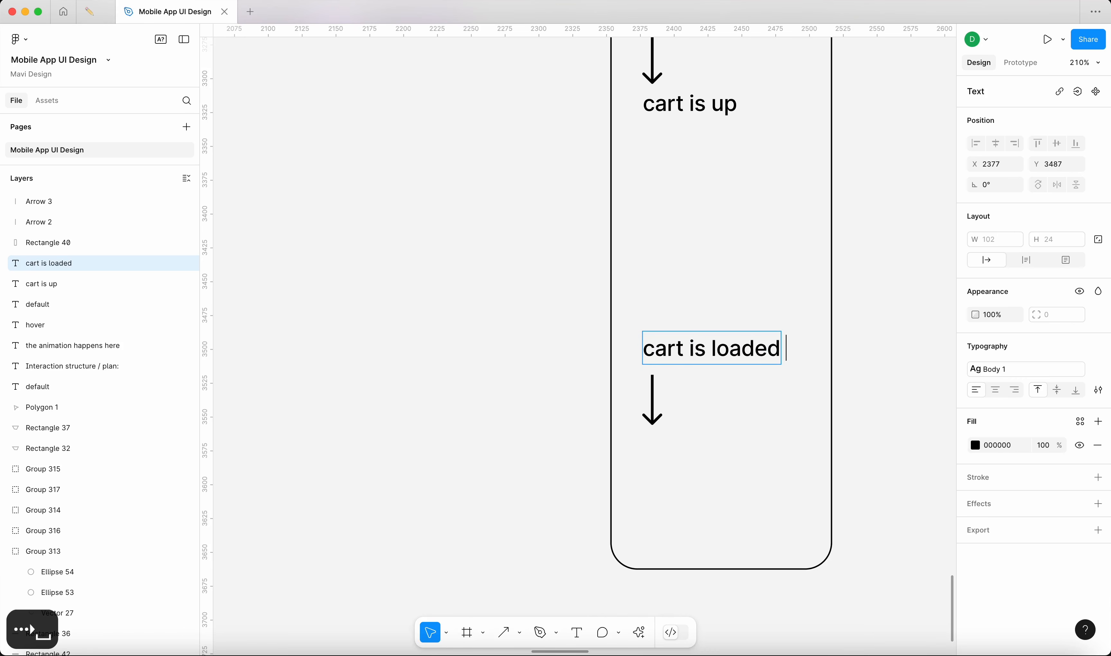
text(& up)
key(Escape)
click(521, 368)
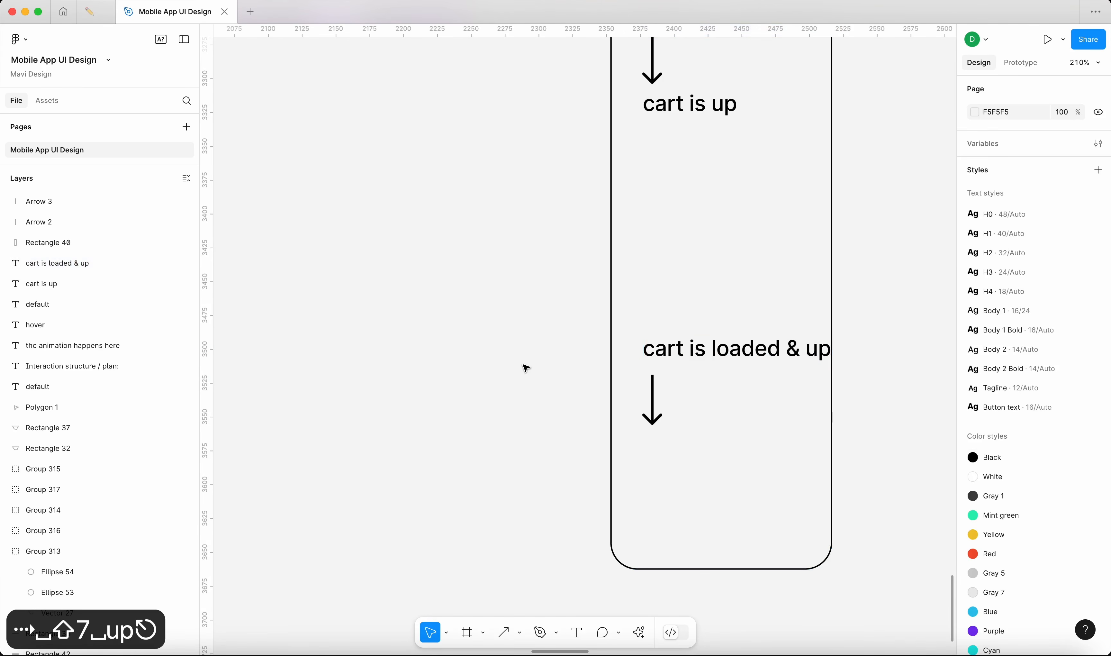
scroll(521, 368, left, 5)
scroll(544, 358, down, 5)
scroll(617, 282, up, 5)
click(507, 282)
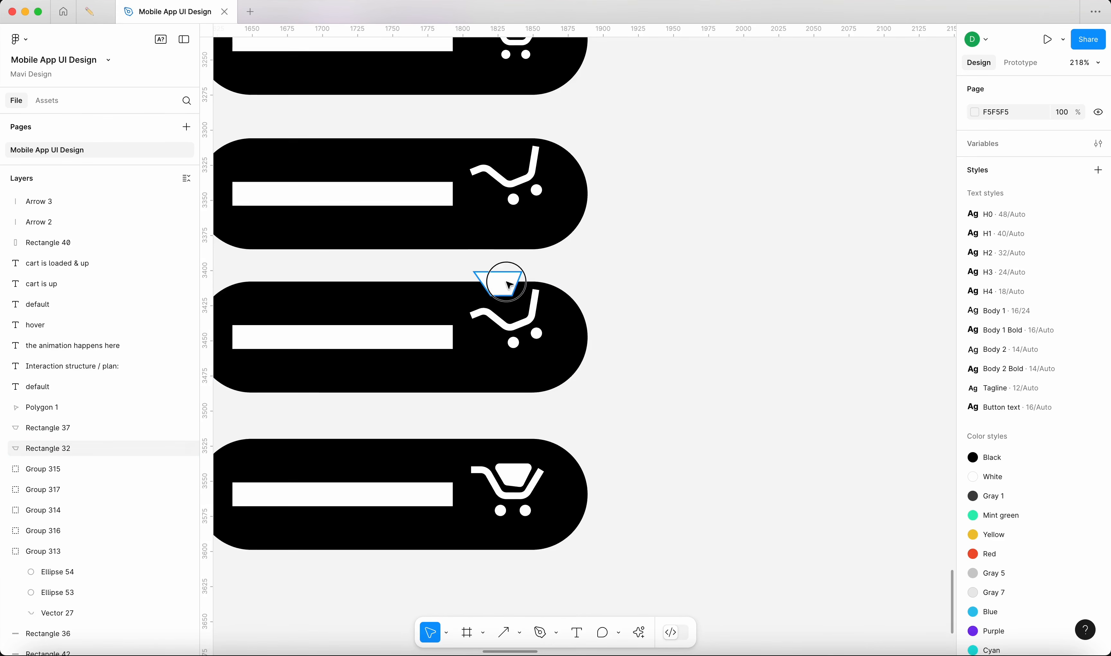
click(618, 452)
drag(620, 527, 452, 442)
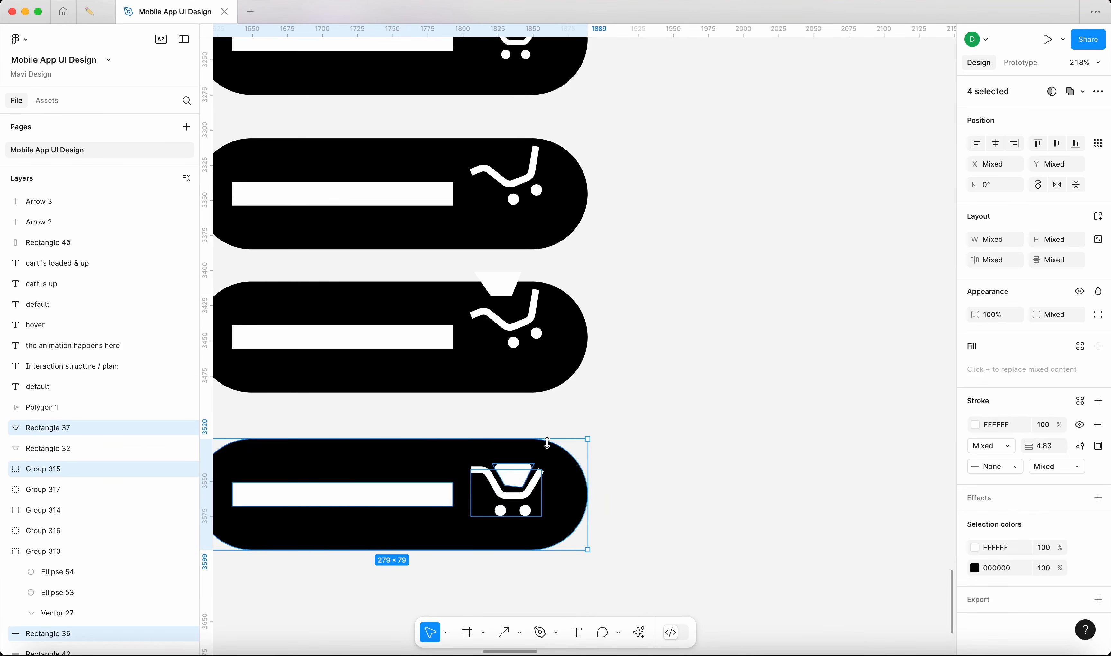
click(682, 470)
scroll(682, 469, down, 5)
drag(684, 515, 382, 425)
drag(479, 467, 479, 481)
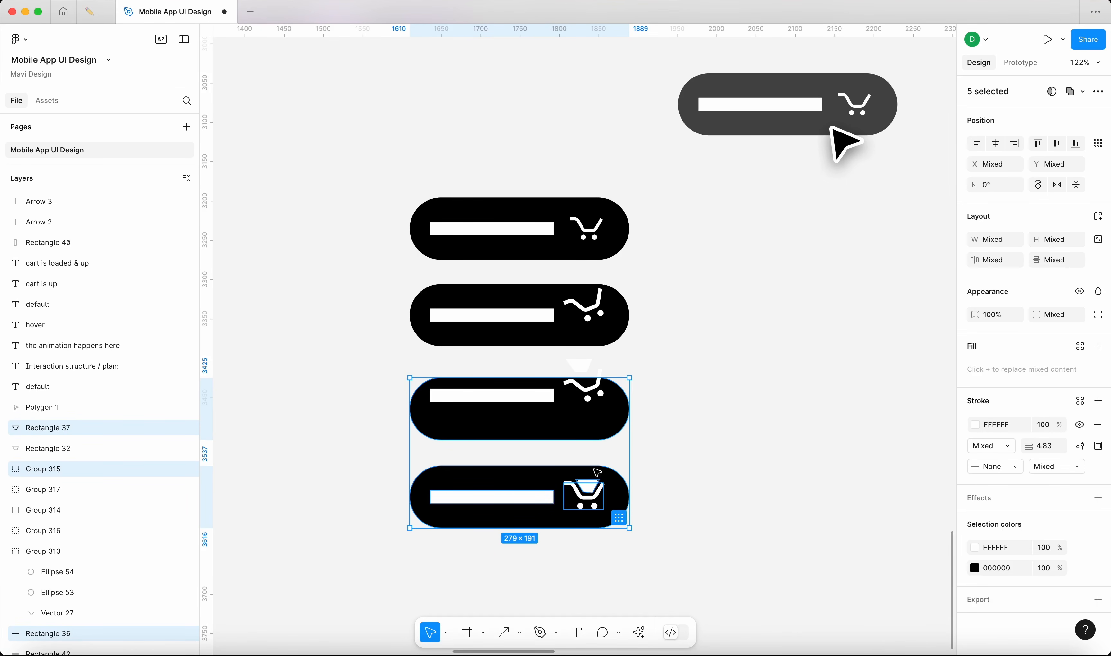
key(super+y)
click(679, 511)
key(super+y)
key(super+z)
key(super+z)
Step: Duplicate the lowest button with the loaded cart, leaving the two versions stacked vertically with a gap between them
drag(671, 508, 466, 468)
scroll(467, 469, down, 3)
drag(513, 383, 567, 377)
click(691, 363)
Step: Tilt the cart and its load counter-clockwise and shift them up in the upper of the two loaded-cart buttons
scroll(574, 340, up, 5)
click(603, 351)
shift+click(620, 389)
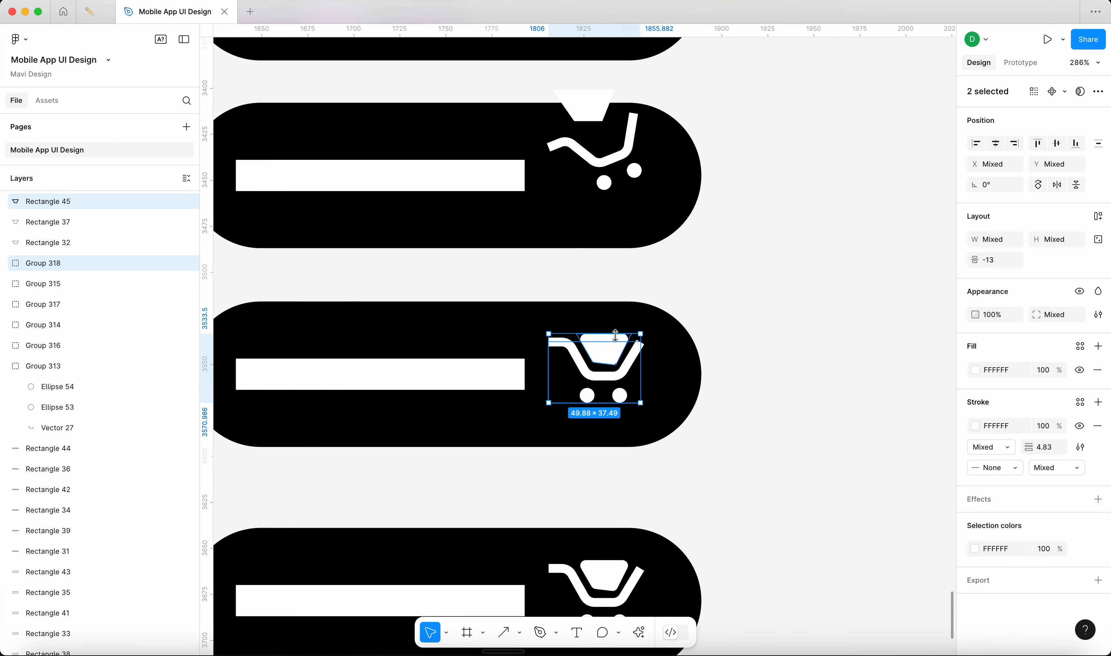
drag(644, 316, 590, 326)
click(755, 280)
scroll(753, 278, down, 5)
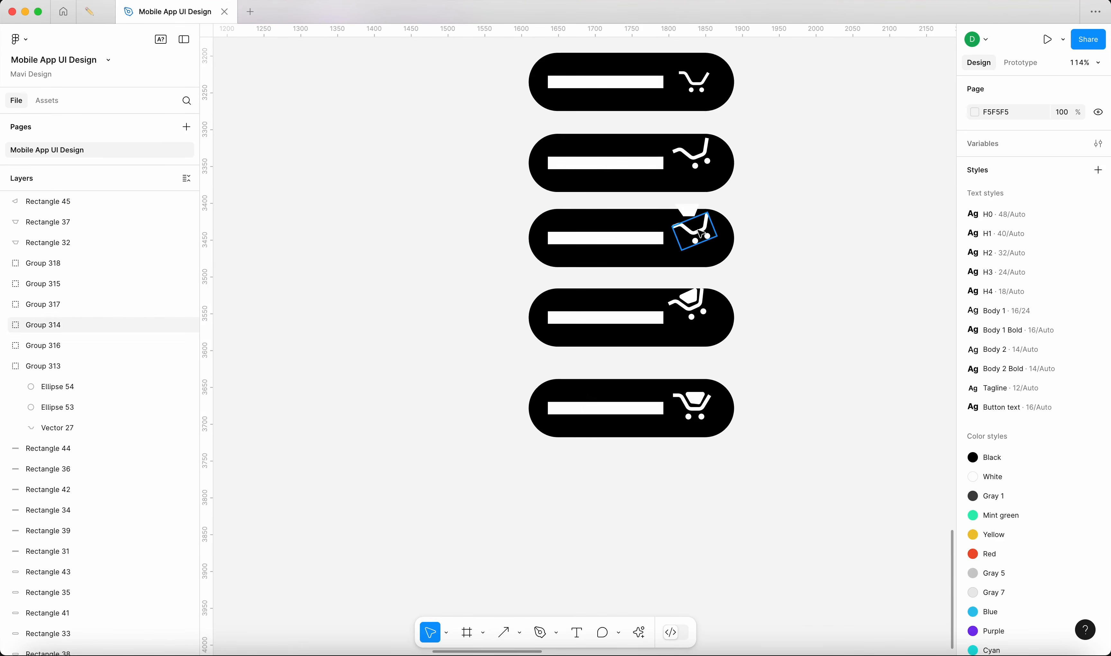
scroll(774, 310, up, 5)
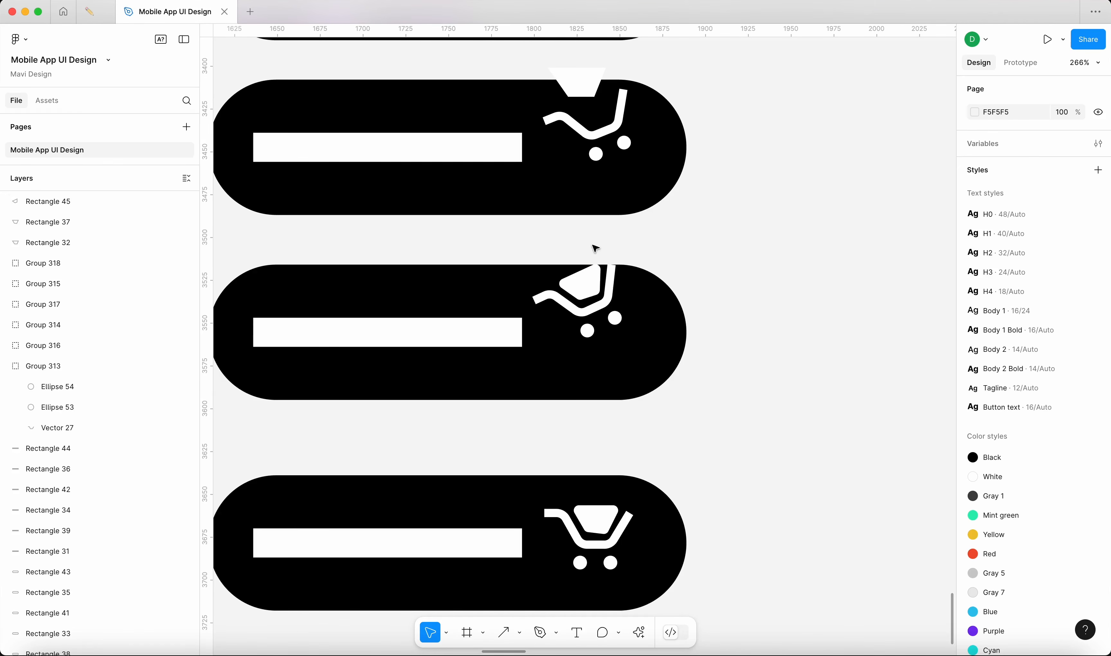
Step: Move the tilted loaded-cart button beside the "cart is loaded & up" label and the tilted empty-cart button beside the "cart is up" label
scroll(857, 355, down, 8)
drag(377, 322, 448, 291)
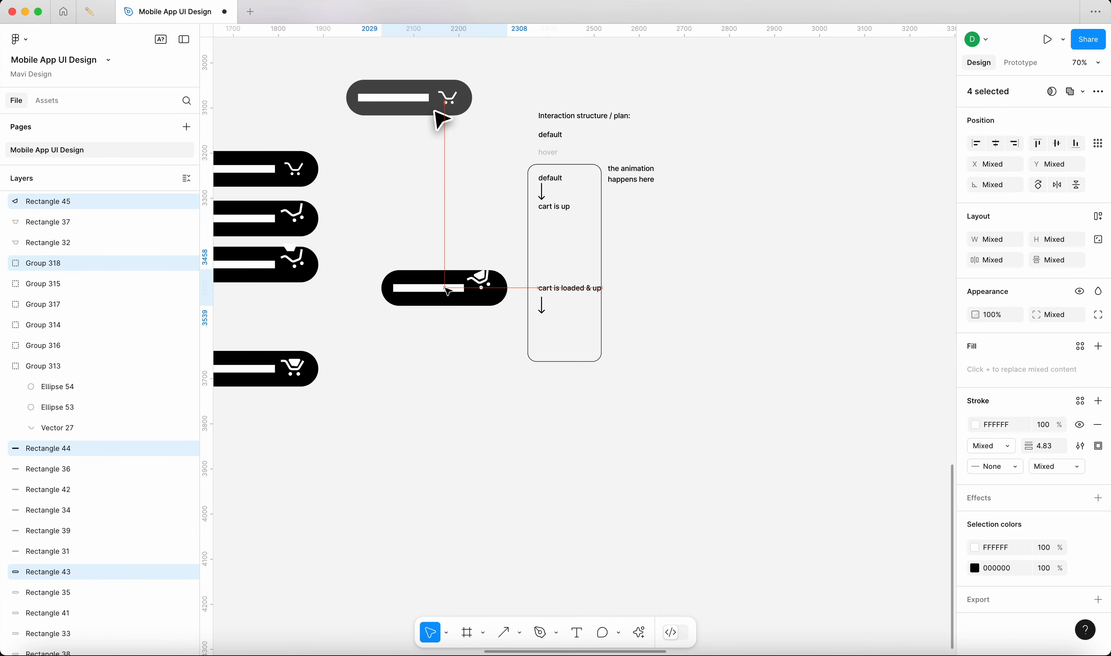
click(423, 252)
scroll(423, 253, left, 4)
drag(443, 203, 499, 207)
click(834, 273)
scroll(615, 322, up, 5)
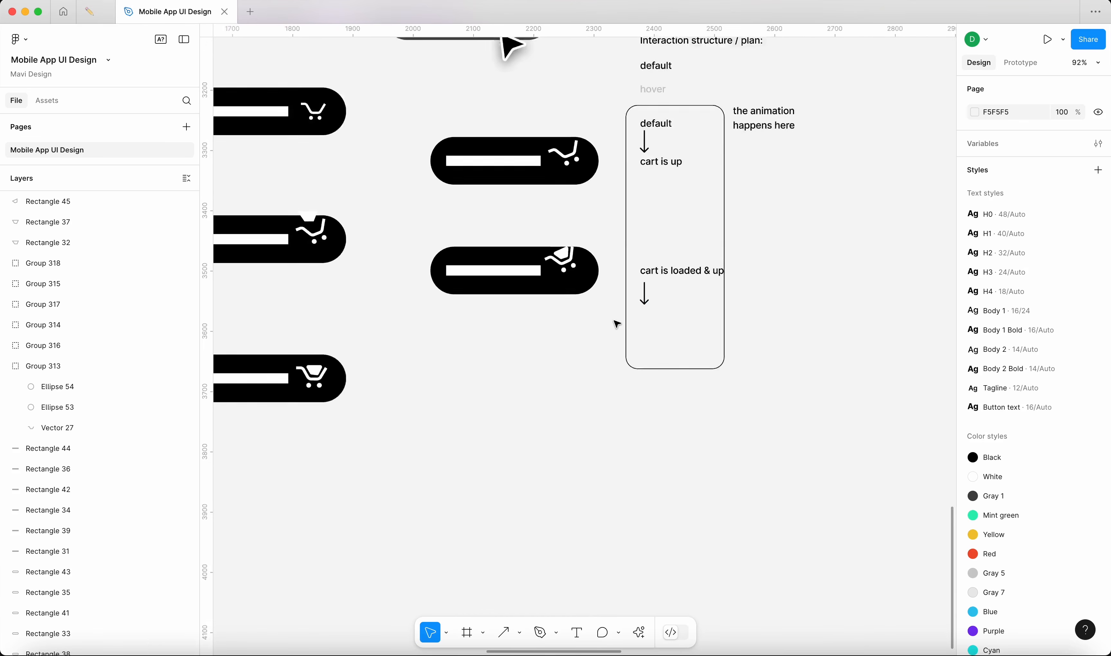
Step: Duplicate the "cart is loaded & up" label below the last arrow at Y 3563 and change its text to "cart is loaded & down"
click(712, 266)
drag(712, 266, 707, 318)
double_click(707, 317)
text(cart i)
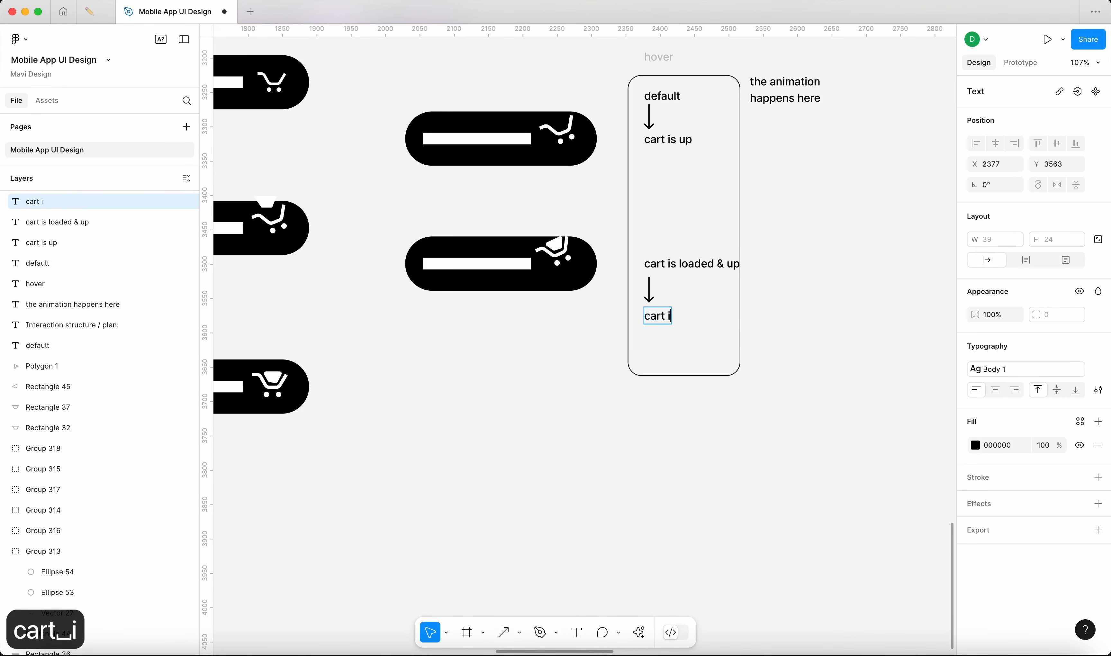
text(s loaded & do)
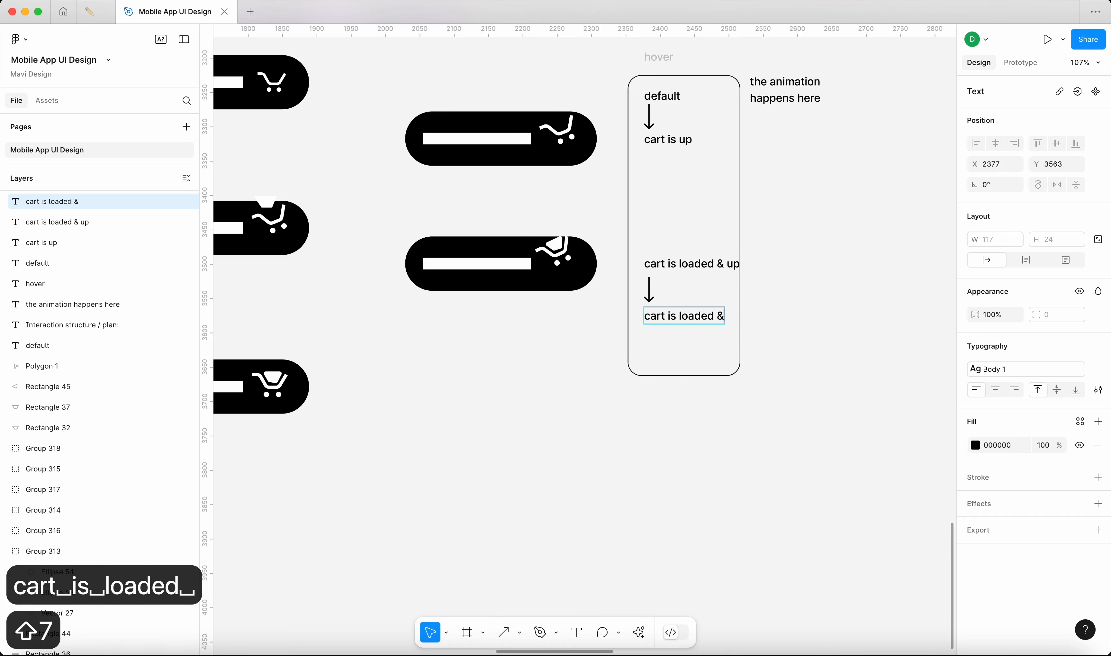
key(BackSpace)
text(down)
key(Escape)
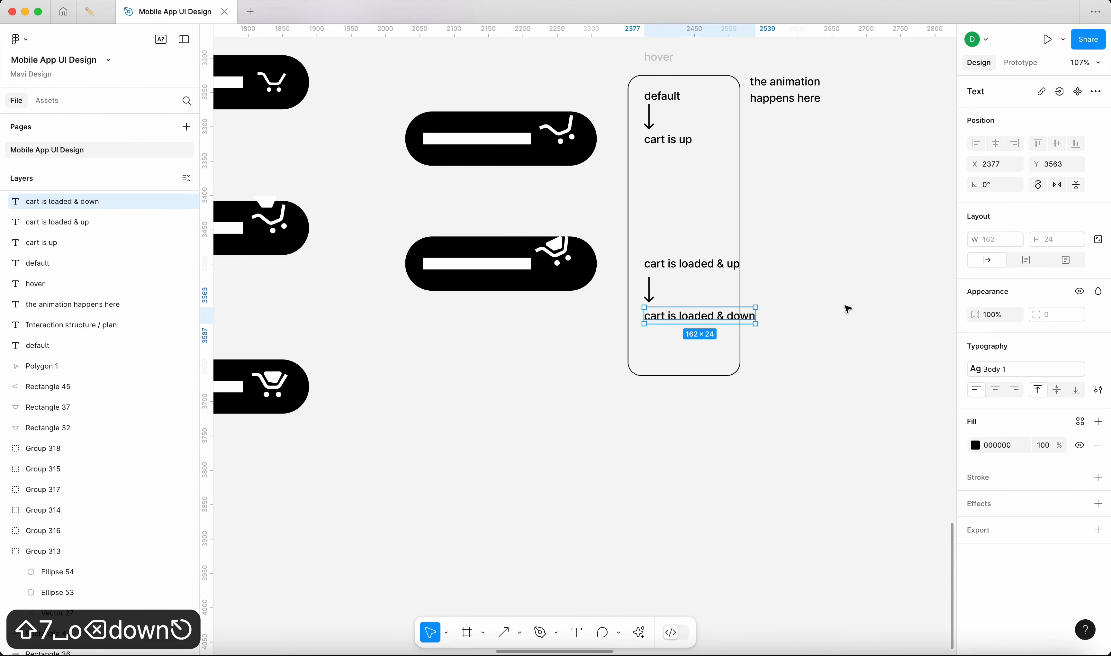
click(843, 310)
Step: Move the "the animation happens here" note right to X 2596 and widen the outlined rectangle to about 204
click(773, 102)
drag(773, 102, 817, 102)
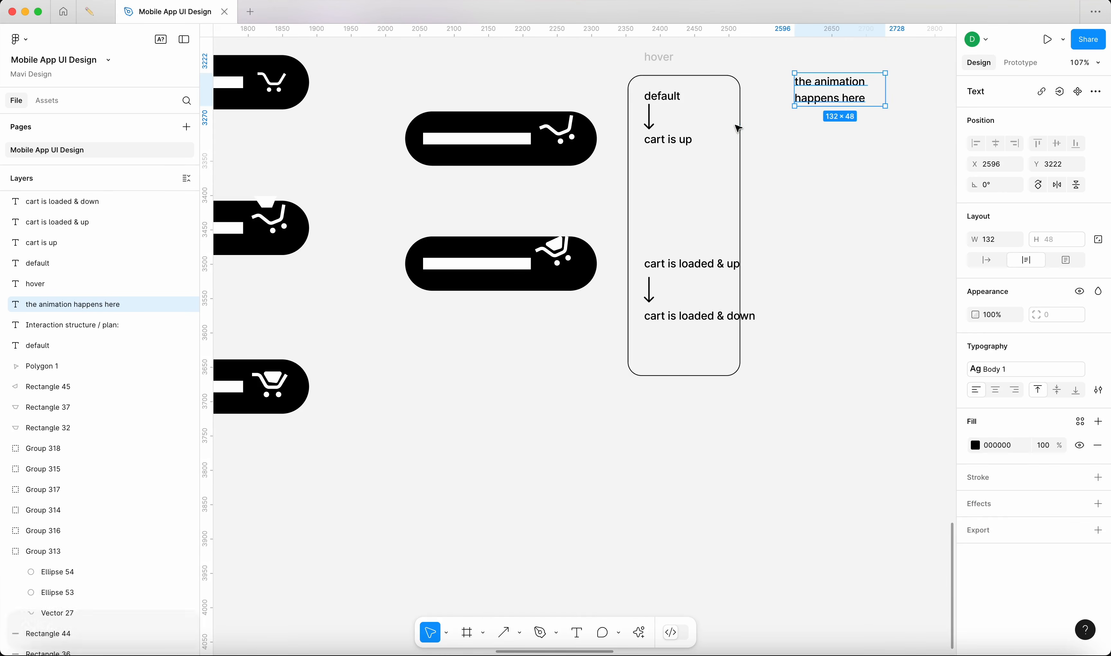
click(739, 135)
drag(739, 135, 775, 139)
click(797, 190)
Step: Move the upright loaded-cart button beside the "cart is loaded & down" label, just below the tilted loaded-cart button
scroll(844, 291, left, 3)
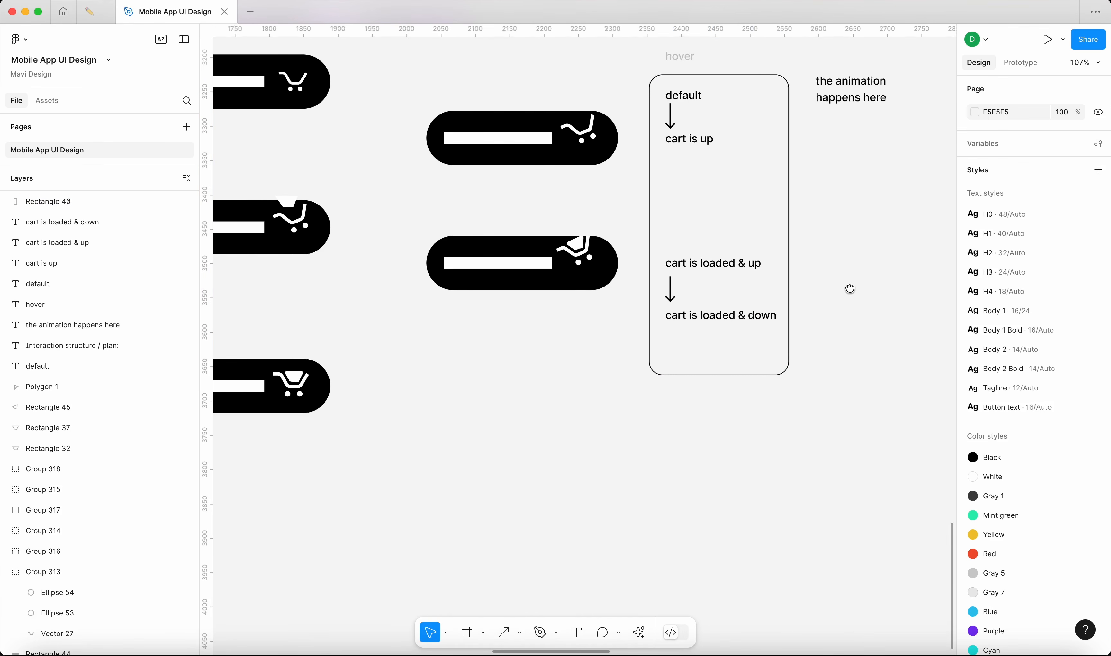
drag(377, 423, 554, 310)
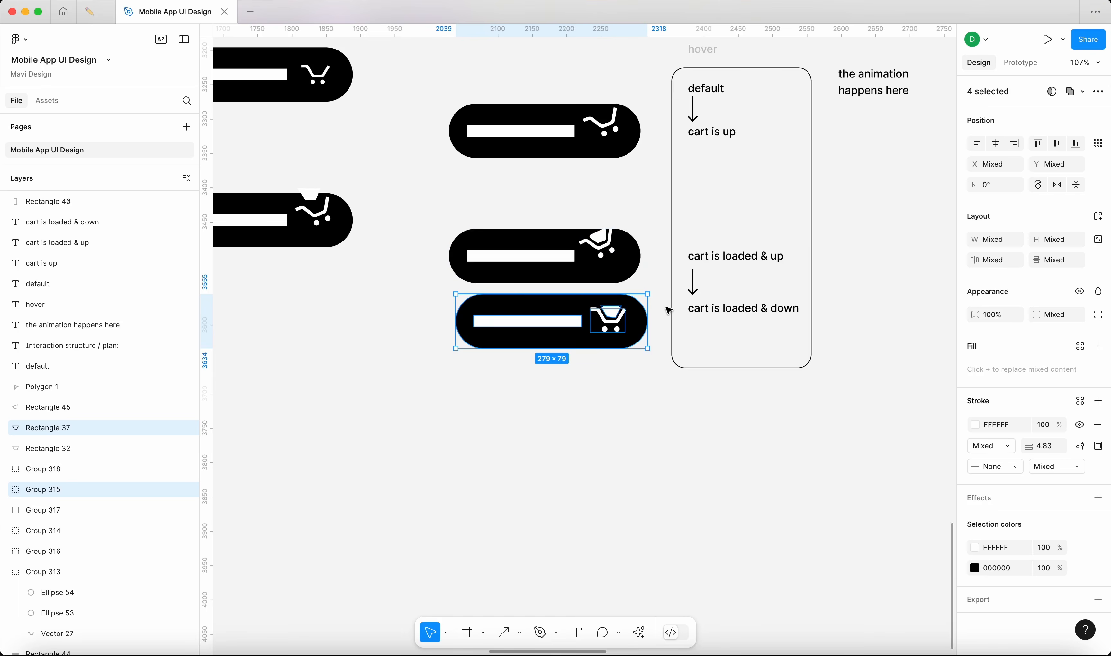
click(708, 423)
Step: Flatten the load shape in the upright cart to 30 × 8 and place a duplicate directly below it at Y 3582
scroll(712, 424, up, 2)
scroll(712, 425, left, 2)
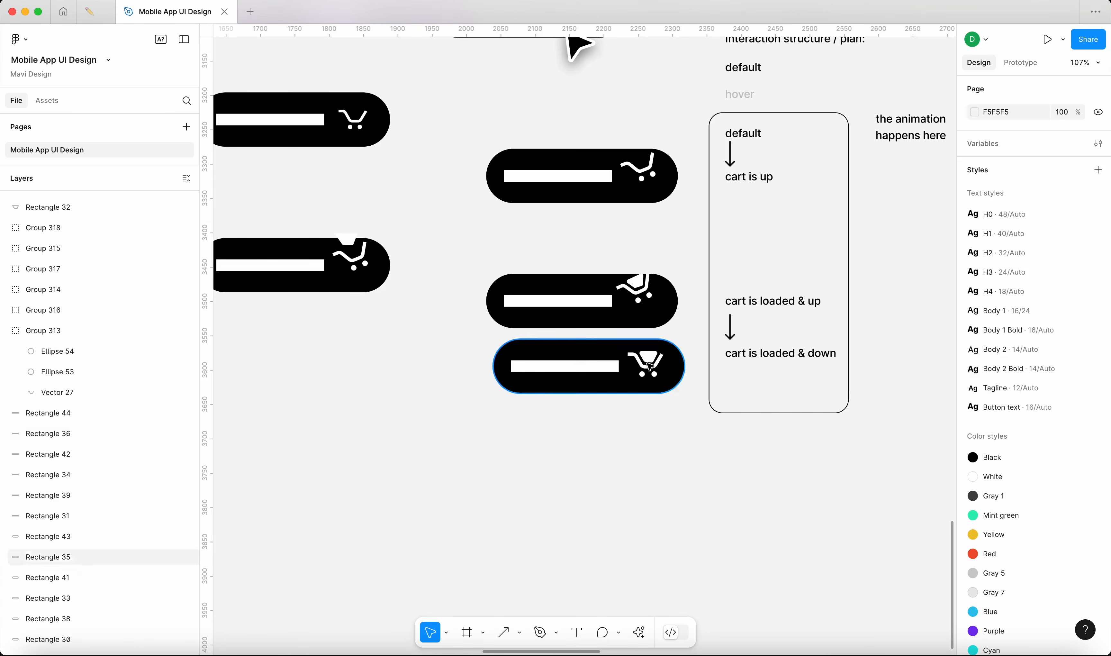
scroll(764, 335, up, 3)
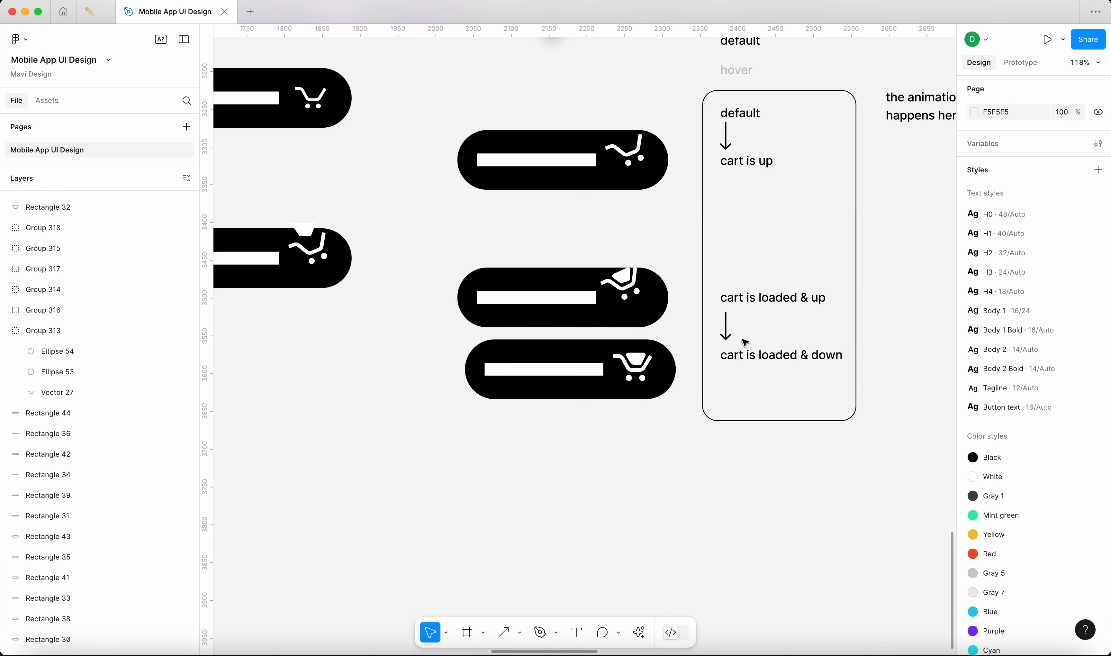
scroll(742, 339, down, 3)
scroll(722, 351, up, 8)
drag(756, 369, 697, 367)
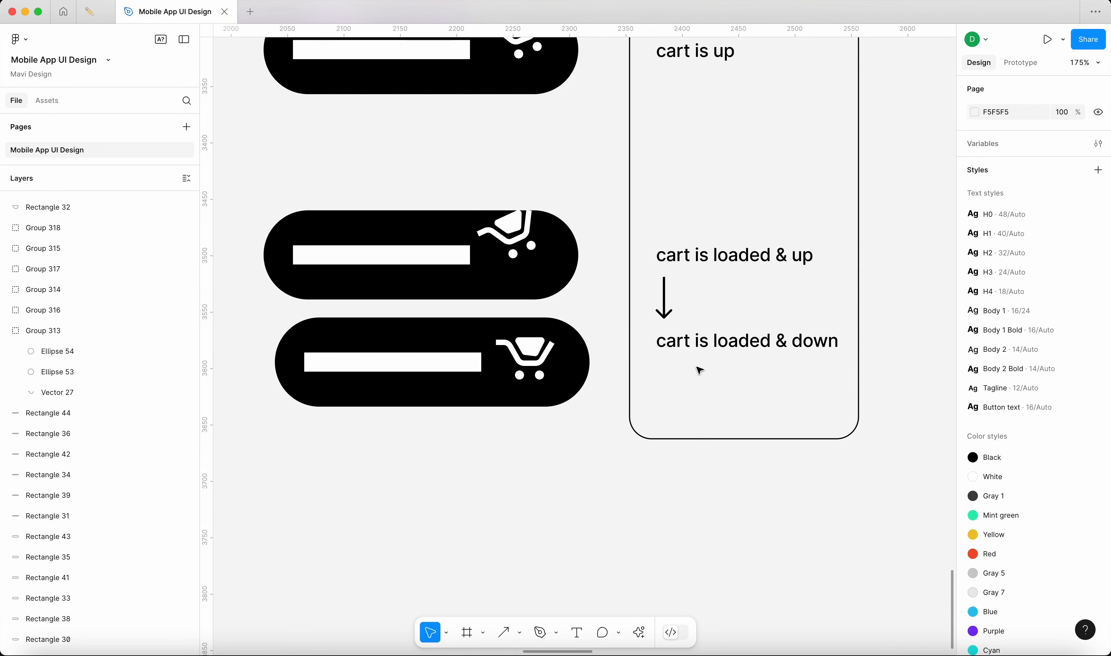
click(531, 354)
scroll(533, 355, up, 10)
mouse_move(532, 375)
mouse_down()
mouse_move(545, 339)
mouse_move(548, 365)
mouse_up()
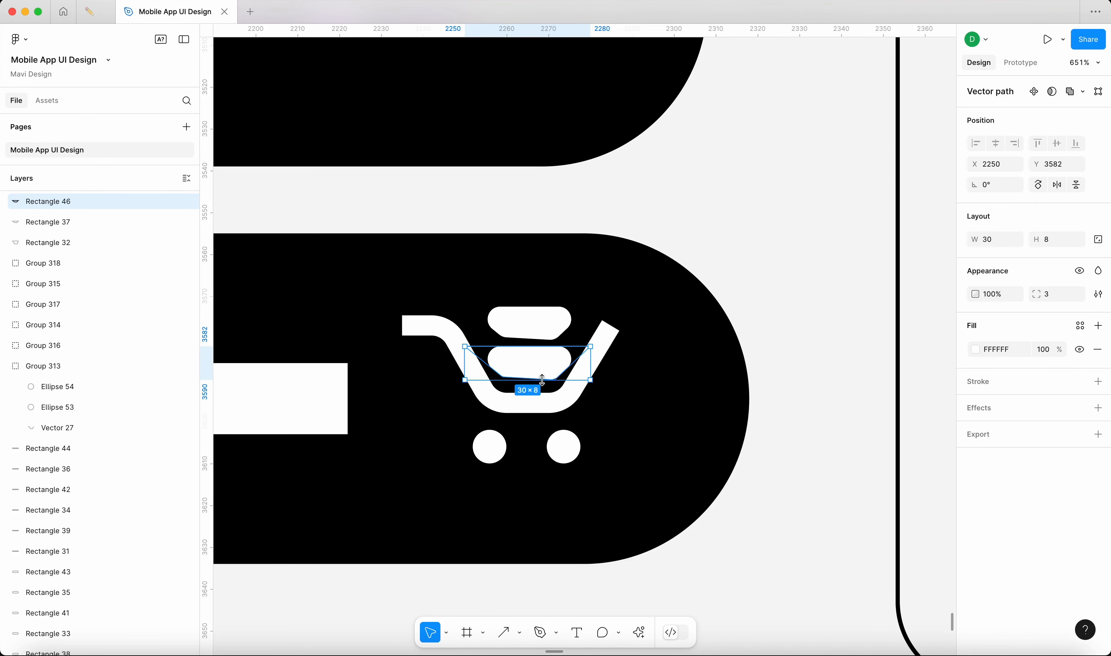
Step: Reshape the lower load piece by moving its top corner points inward so it fits inside the cart basket
key(Return)
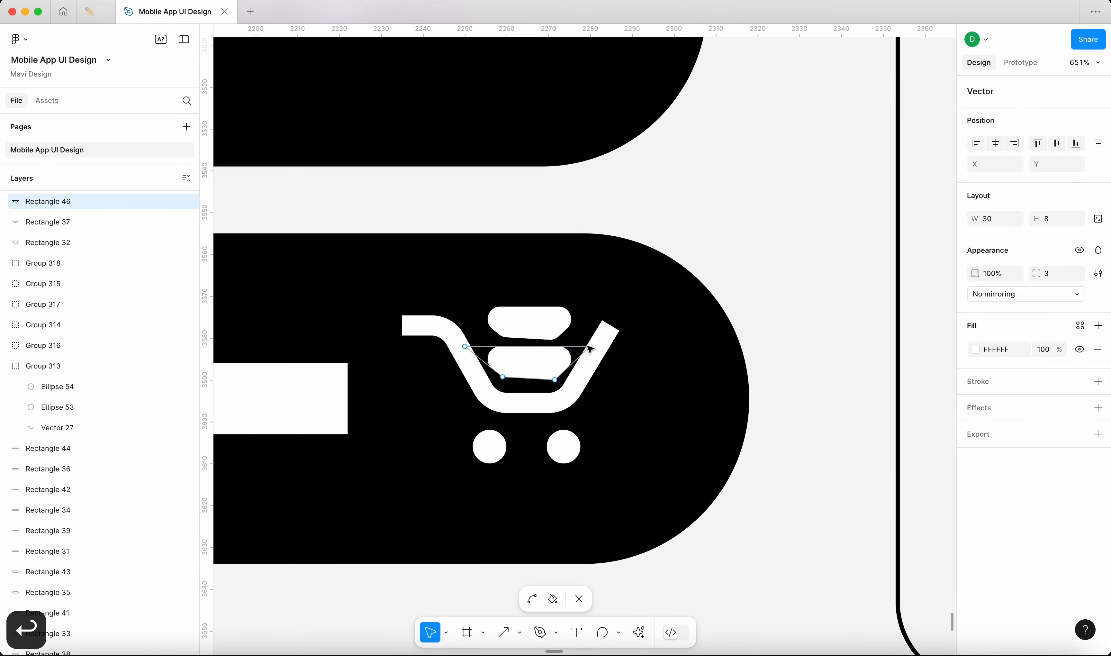
drag(465, 347, 482, 347)
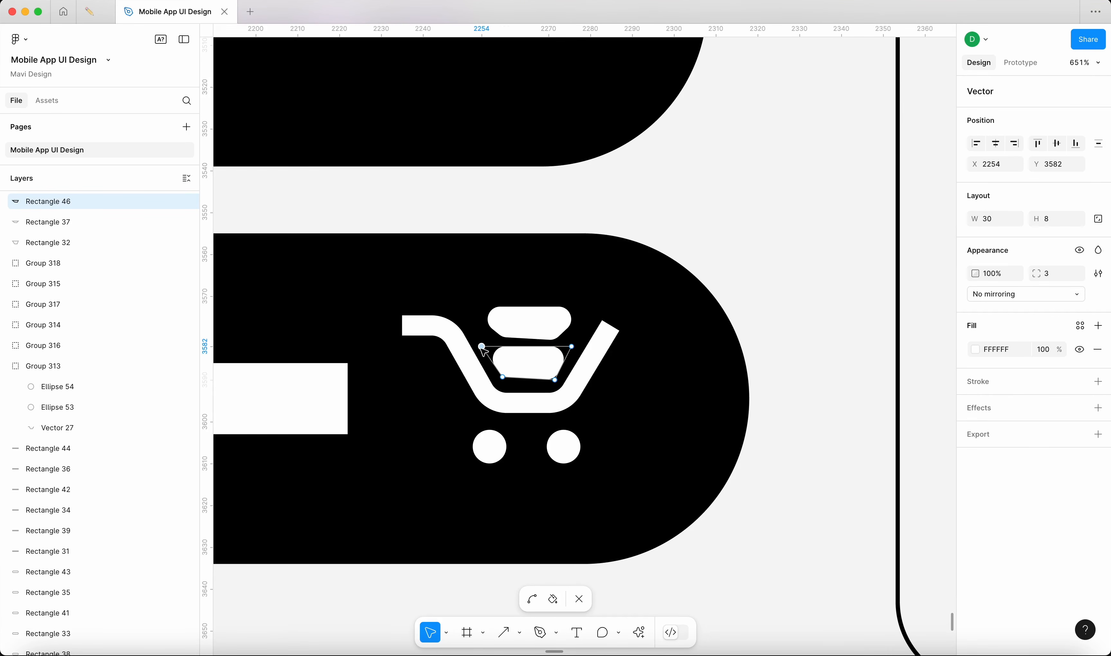
key(Return)
Step: Reshape the upper load piece by moving its bottom corner points outward and nudging its top edge down
click(507, 334)
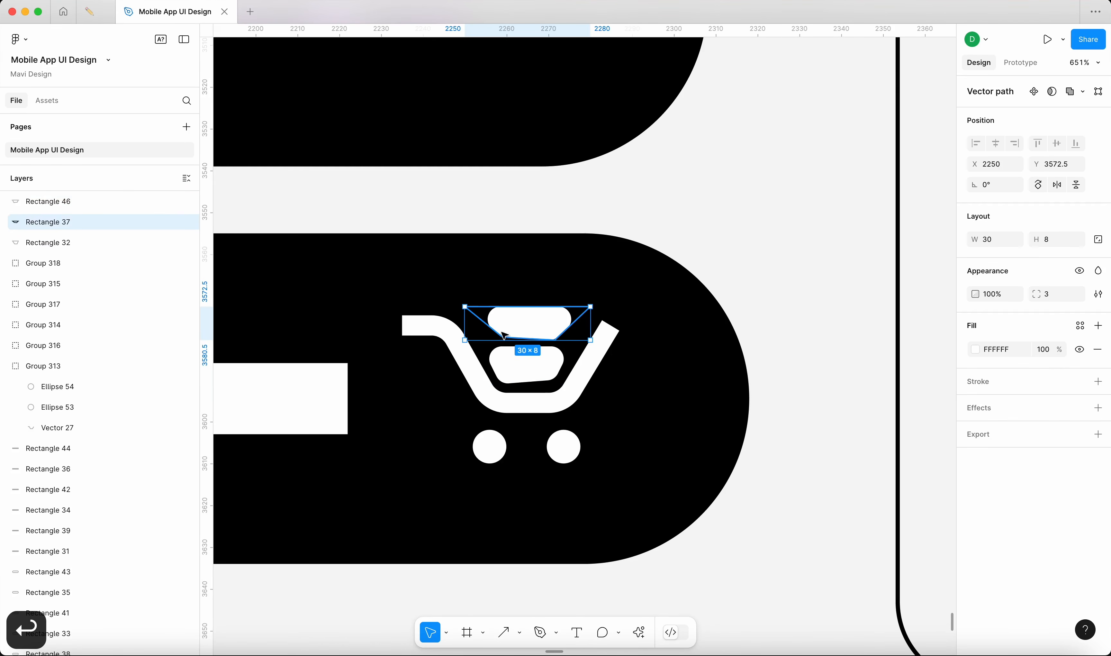
key(Return)
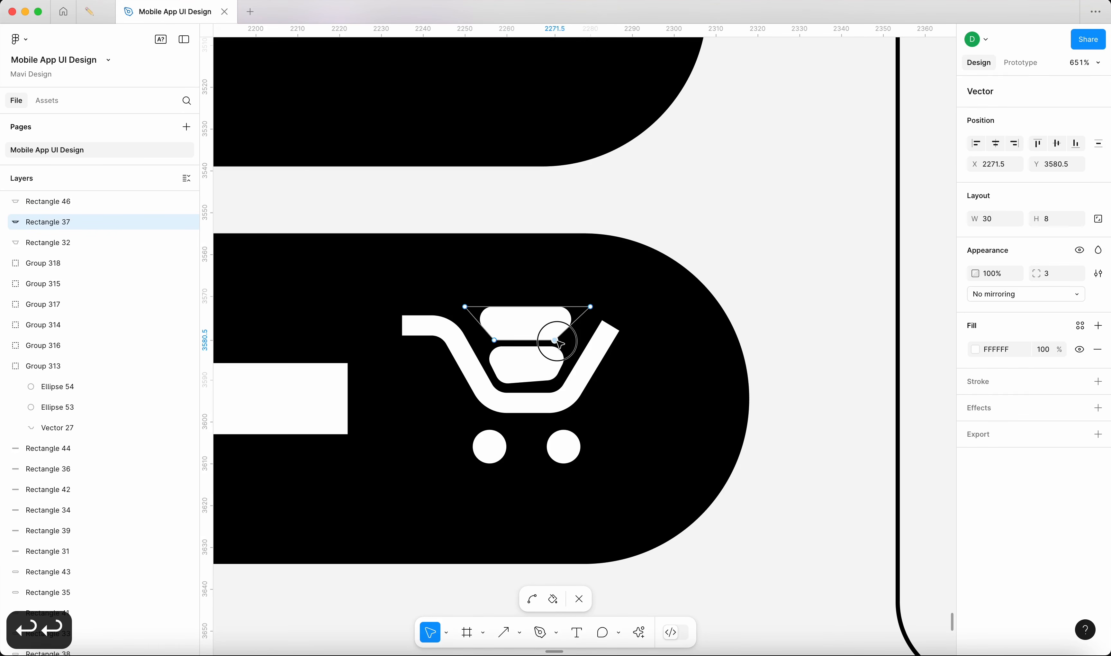
drag(558, 343, 565, 344)
drag(426, 265, 621, 318)
key(Down)
key(Up)
key(Down)
key(Down)
key(Down)
key(Return)
click(762, 251)
Step: Examine the two stacked load pieces in the upright cart and how the button sits beside the plan
scroll(762, 251, down, 10)
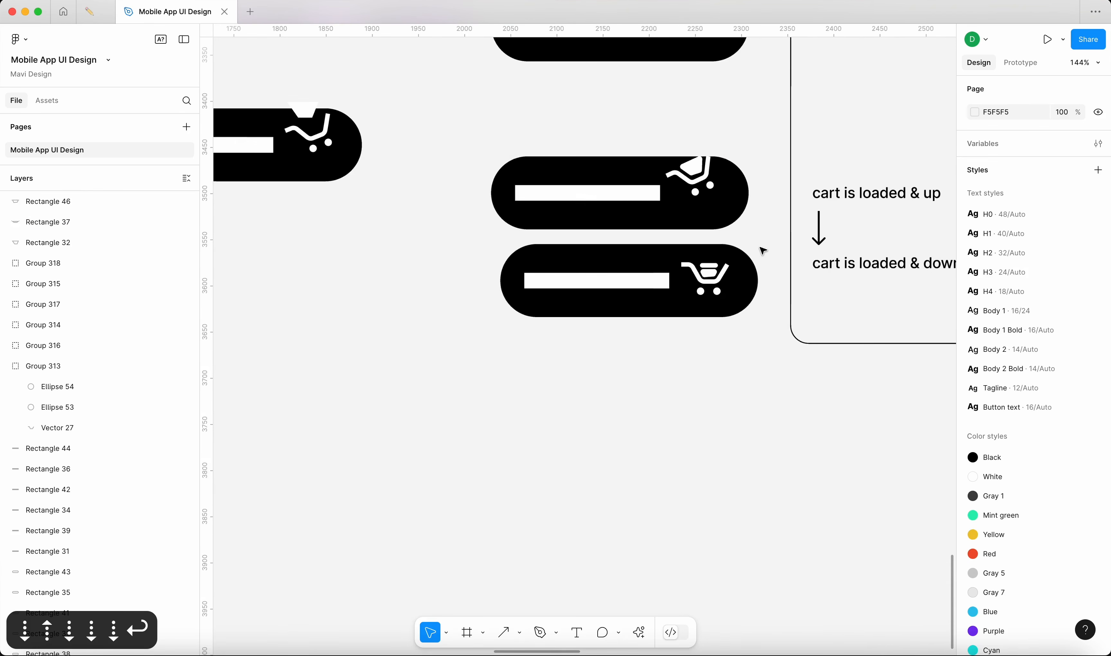
scroll(760, 251, up, 8)
click(631, 295)
scroll(632, 296, up, 3)
click(824, 166)
scroll(824, 166, down, 14)
key(super+0)
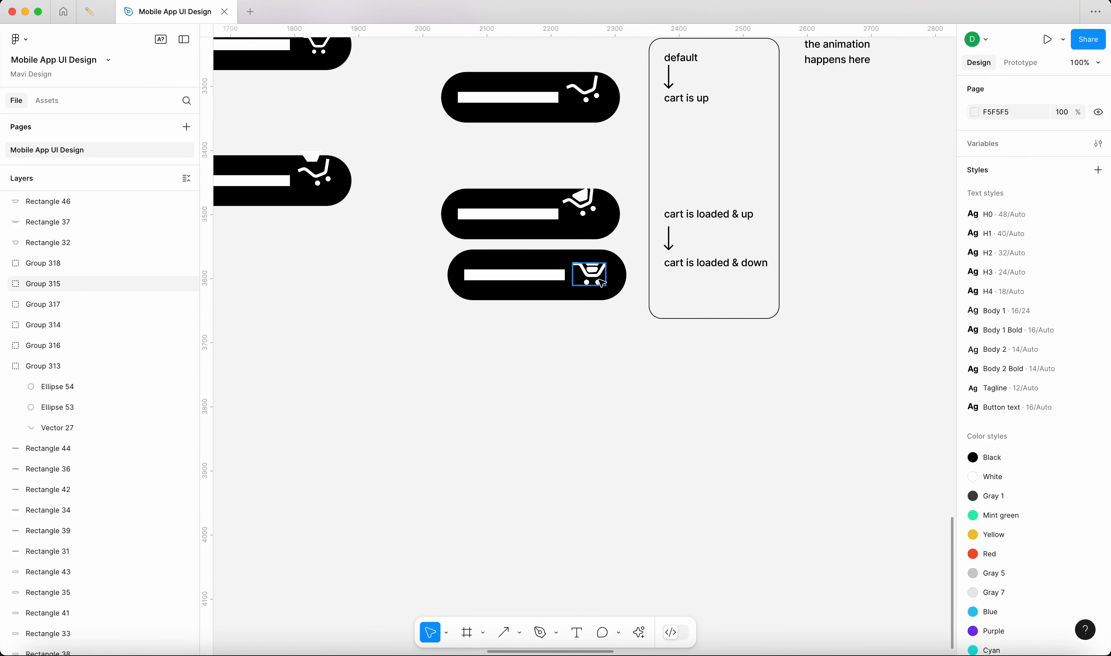
scroll(792, 350, up, 3)
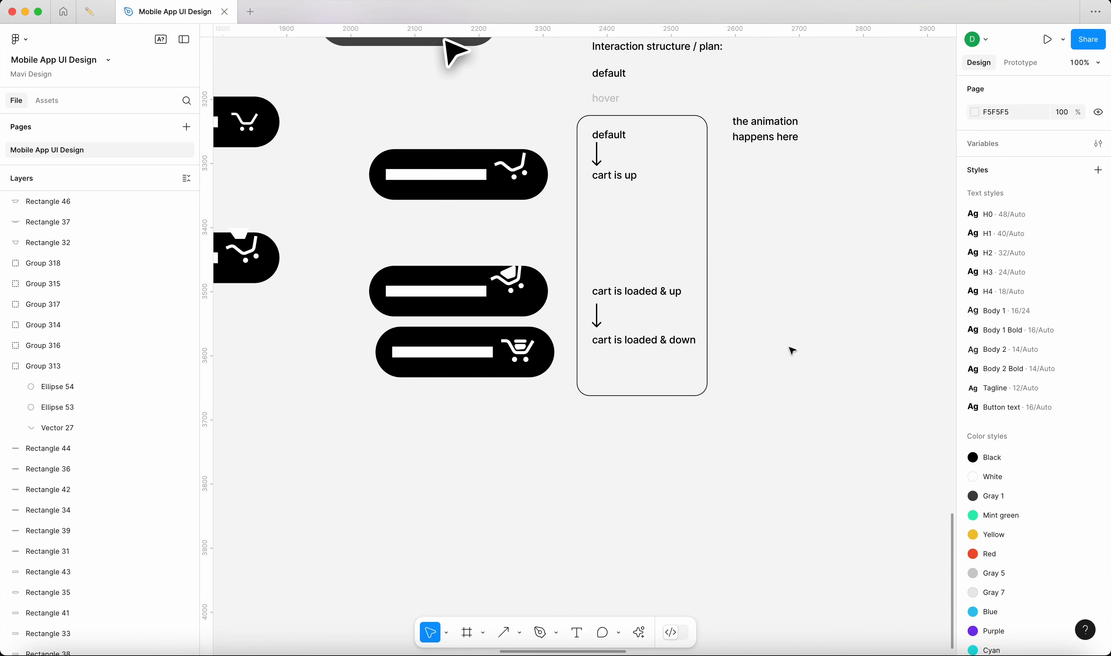
scroll(635, 186, up, 5)
click(543, 107)
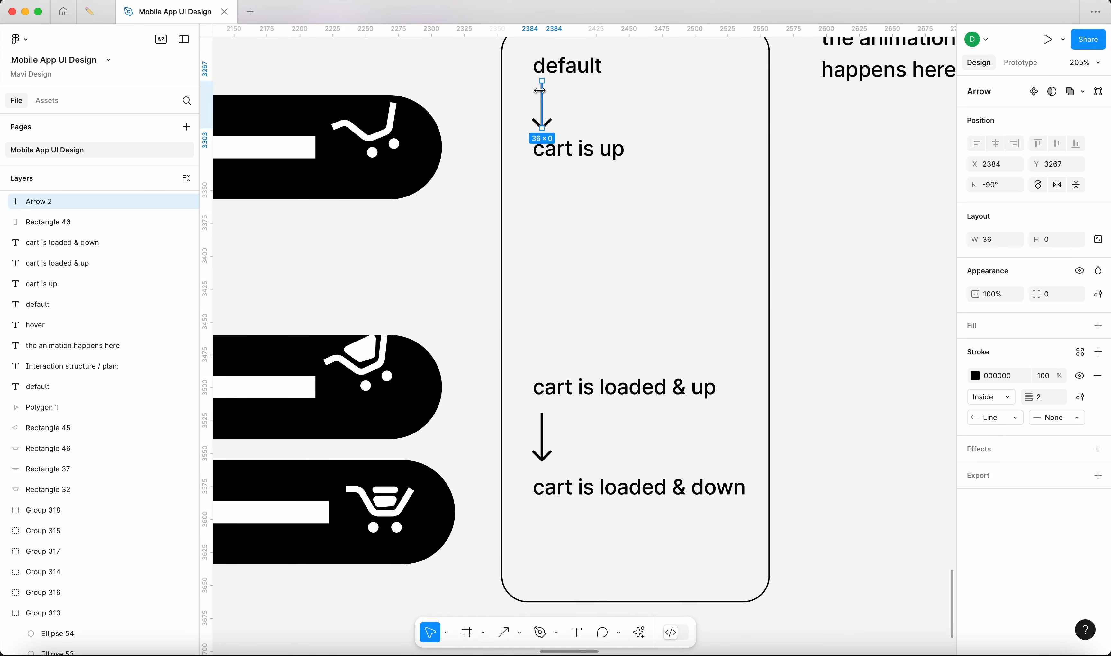
click(565, 95)
click(544, 100)
click(505, 110)
key(super+y)
key(super+y)
key(super+z)
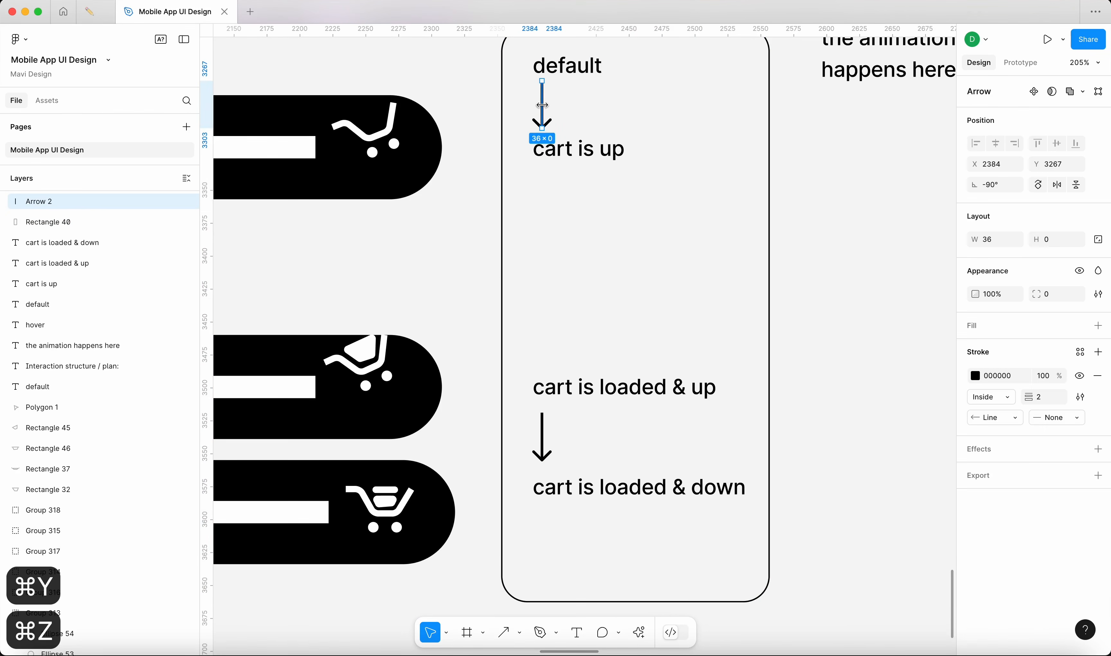
click(482, 113)
Step: Duplicate the first arrow below "cart is up" and add a copied label under it with the text "first item is loaded"
drag(543, 108, 547, 193)
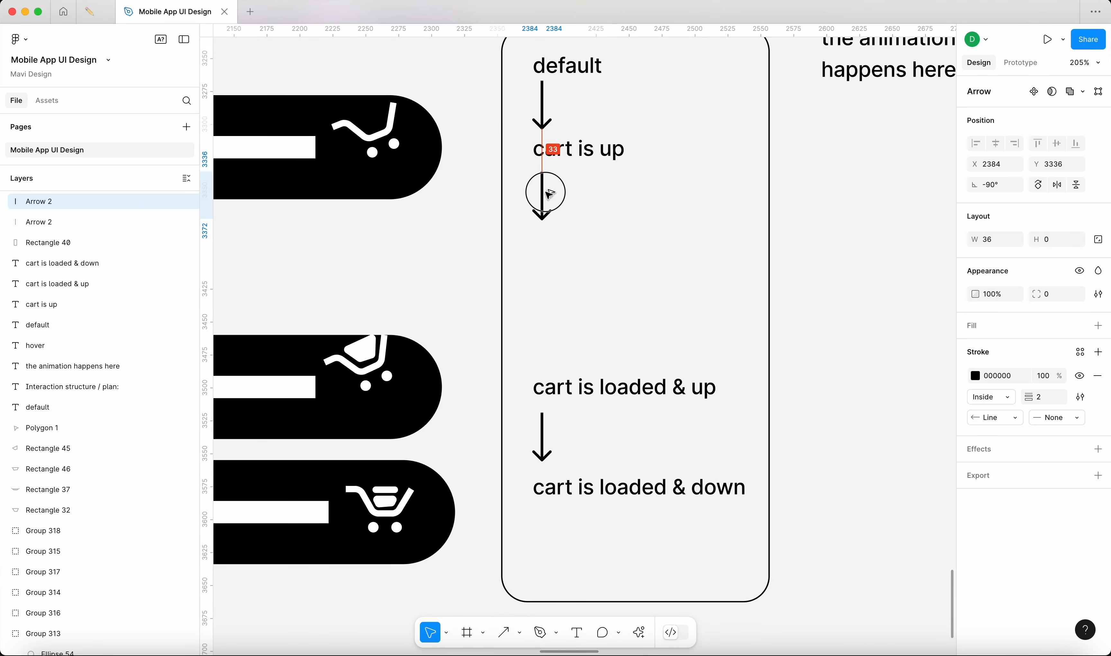
click(598, 157)
drag(603, 150, 592, 231)
double_click(591, 231)
text(first )
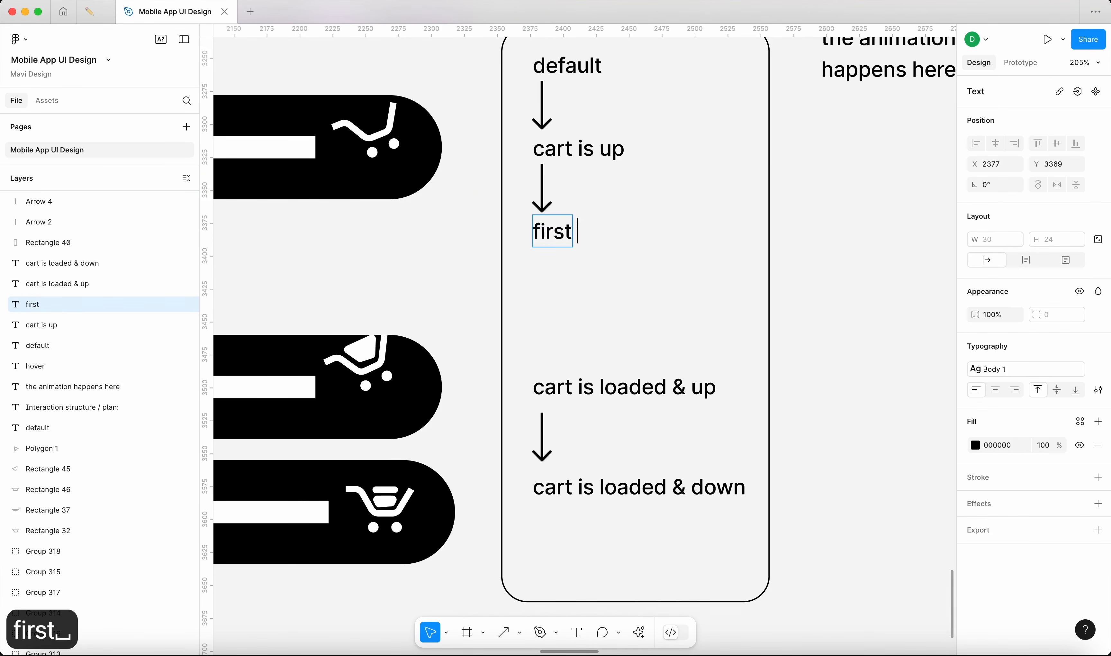
text(item is loaded)
Step: Duplicate the arrow below "first item is loaded" and move the two "cart is loaded" labels with their arrow up to Y 3454
drag(542, 187, 550, 282)
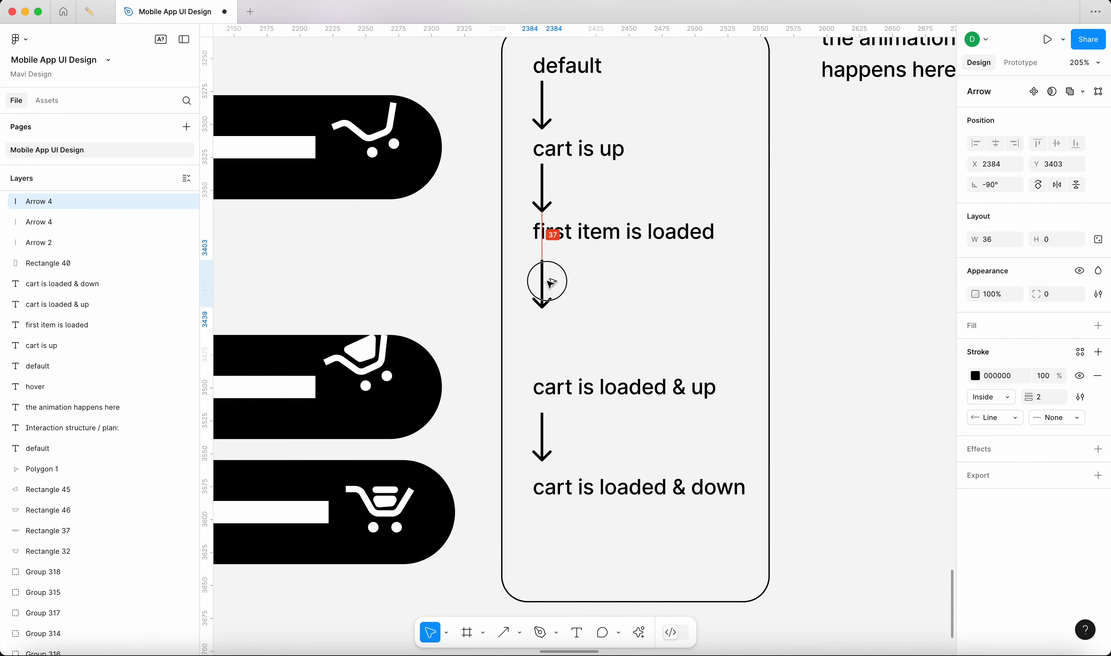
drag(827, 525, 500, 359)
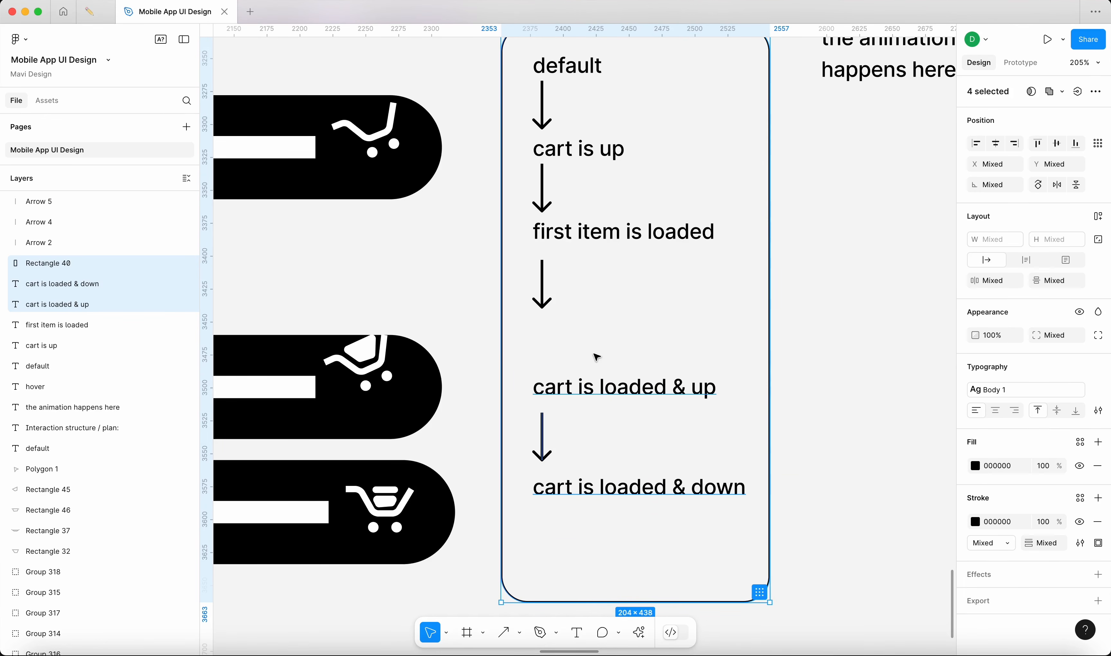
click(690, 380)
shift+click(536, 439)
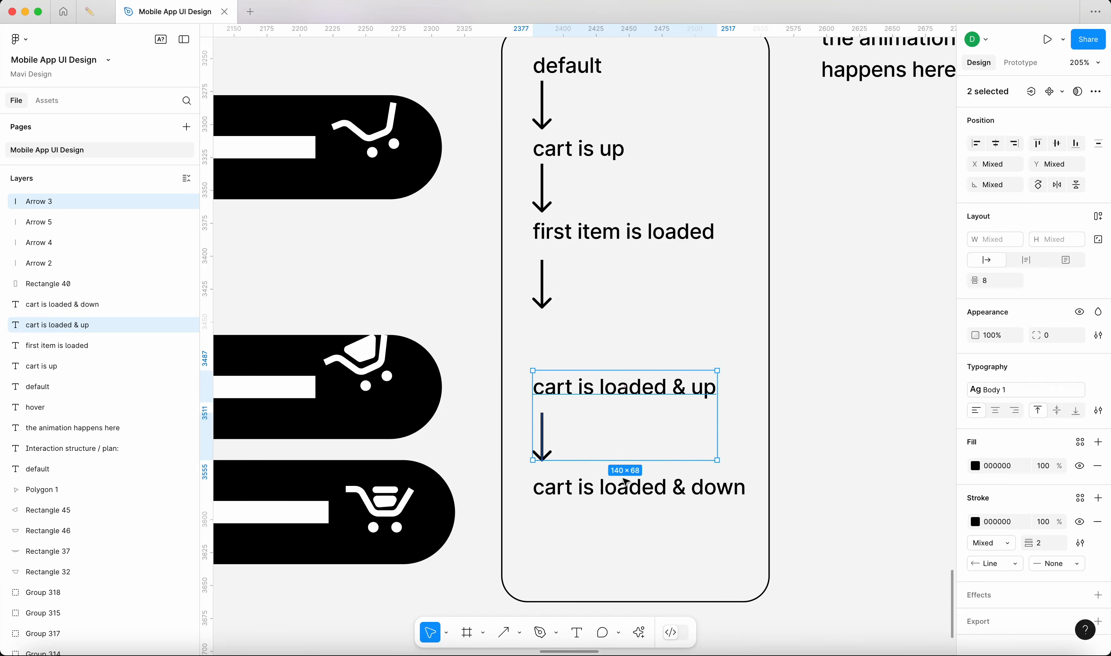
shift+click(675, 493)
drag(698, 480, 699, 435)
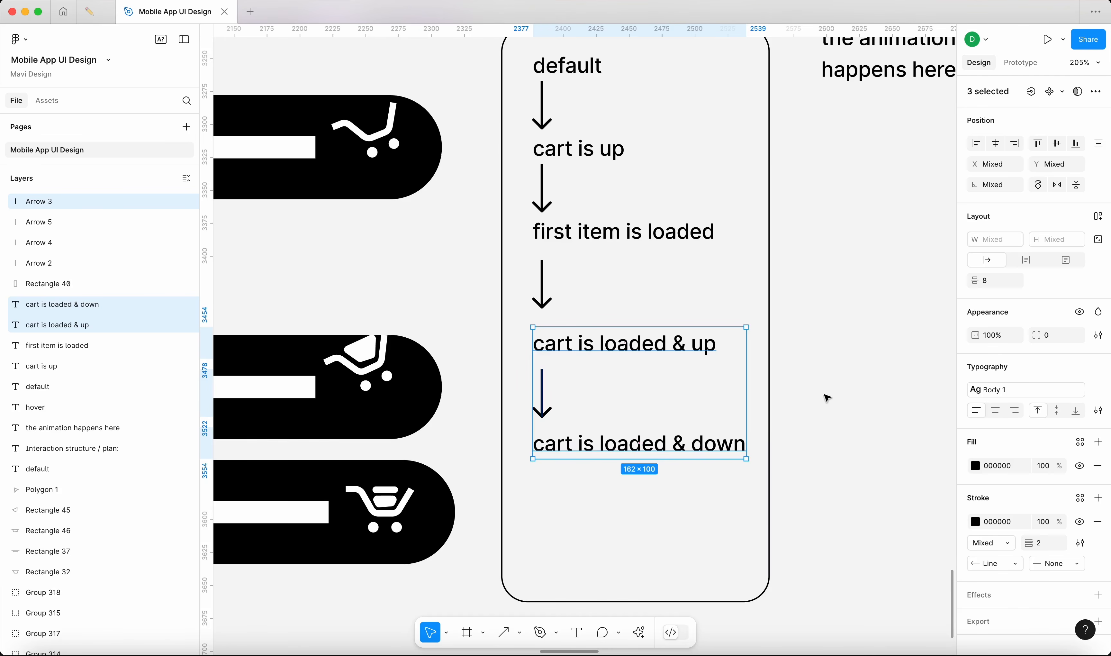
scroll(603, 193, down, 5)
scroll(625, 179, left, 1)
key(Escape)
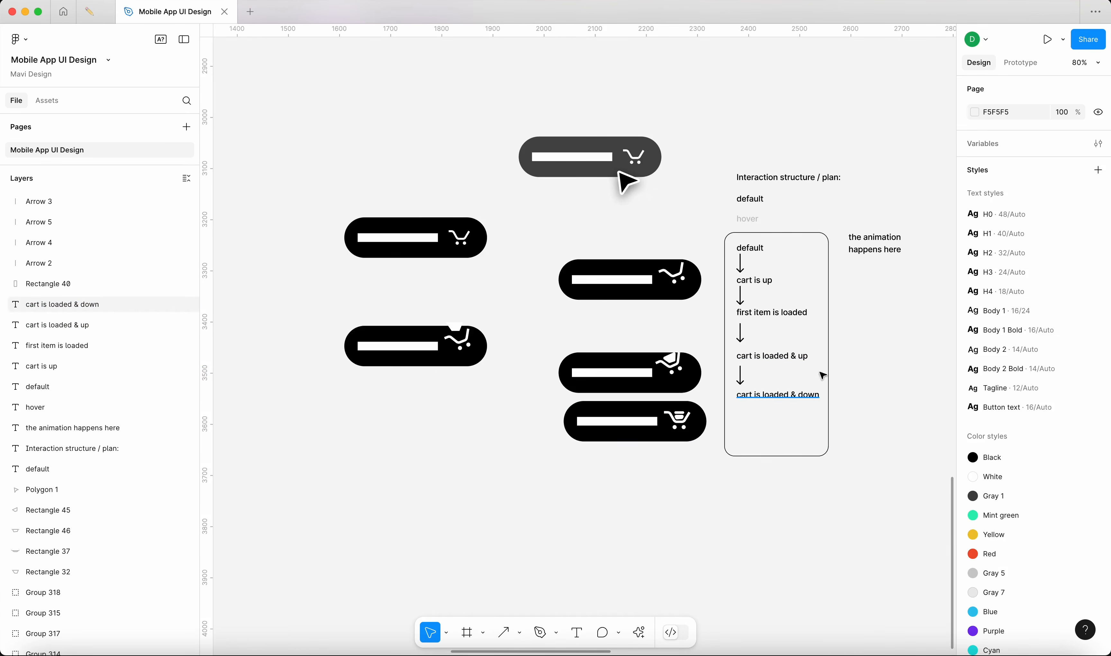
scroll(689, 260, up, 4)
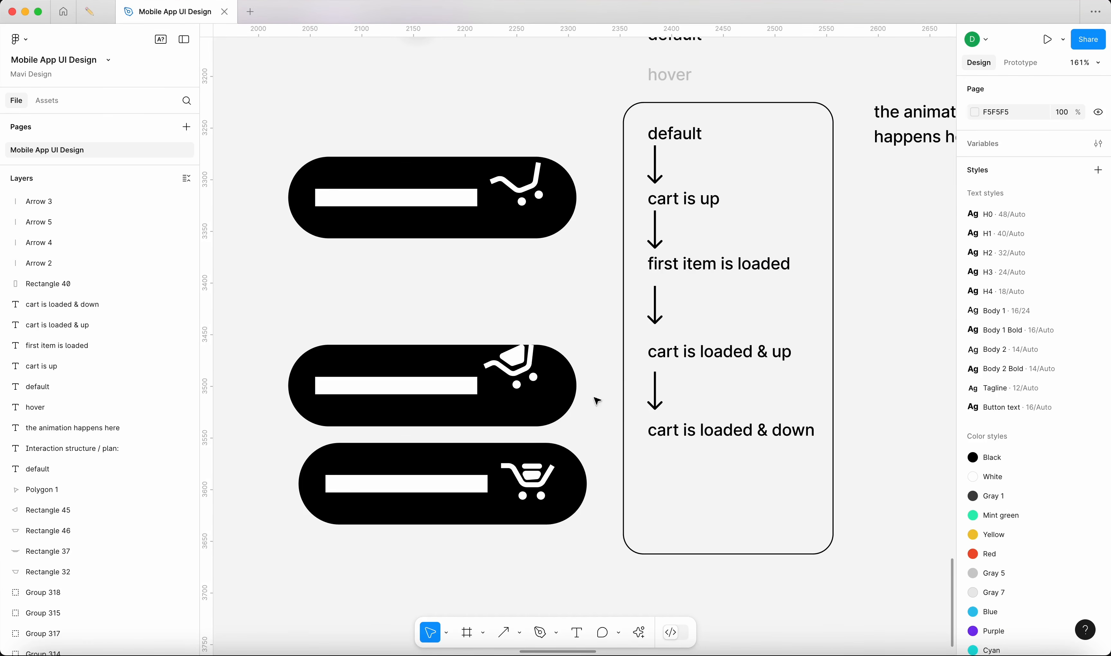
Step: Narrow the lower load piece in the upright cart to a small slanted block beside the cart's right wall
click(545, 479)
scroll(544, 479, up, 5)
click(668, 444)
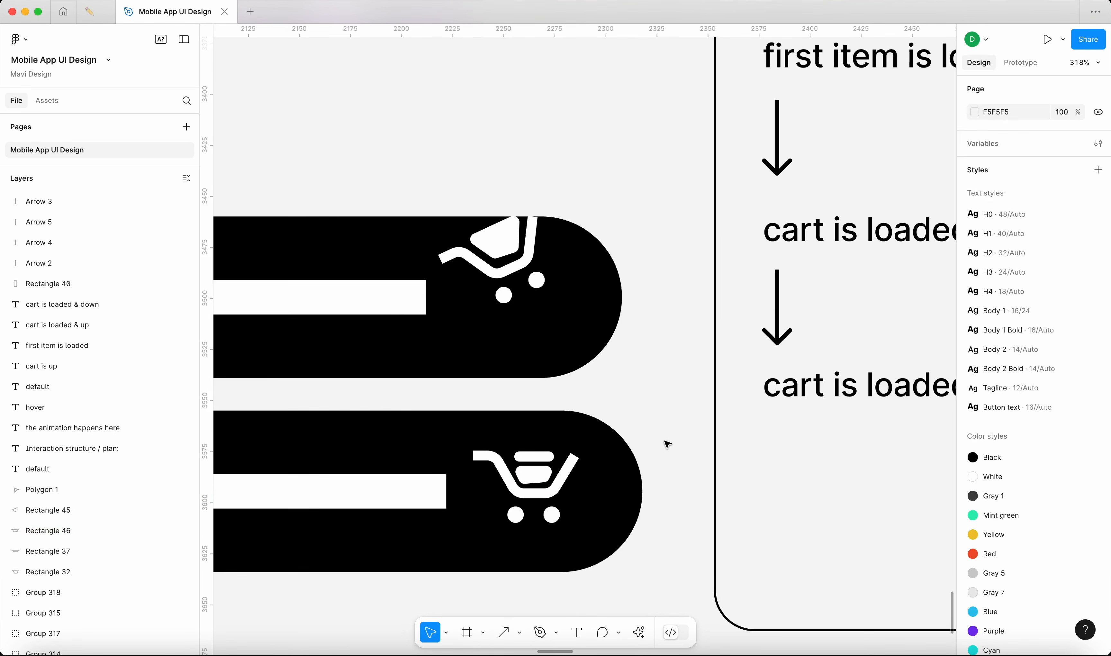
scroll(290, 345, left, 5)
scroll(478, 194, down, 5)
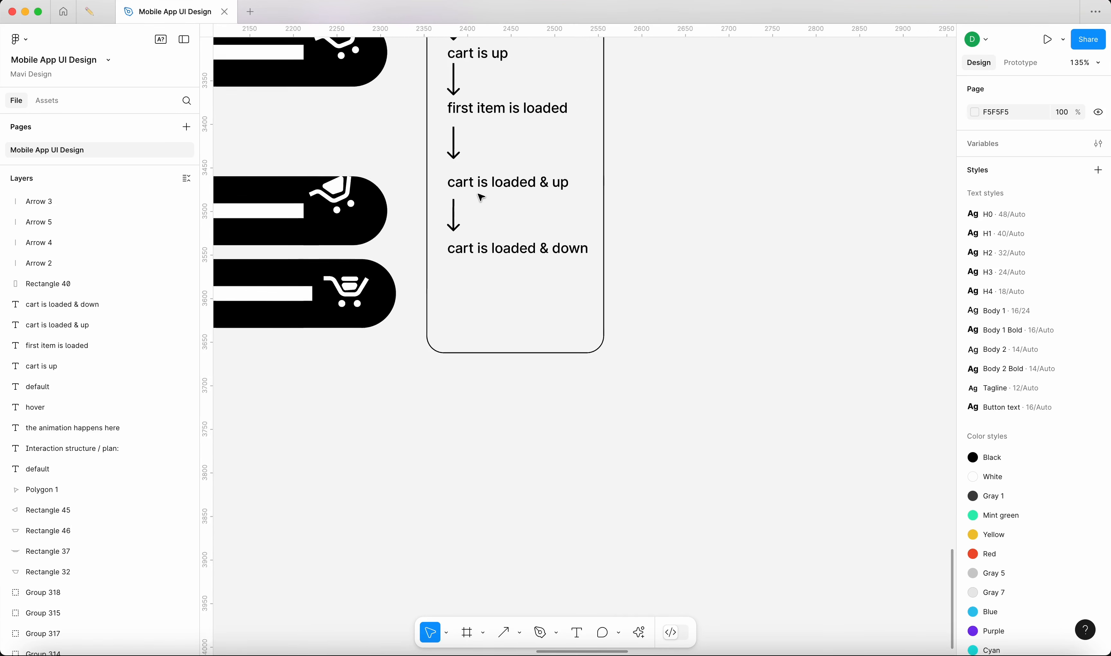
scroll(697, 303, up, 2)
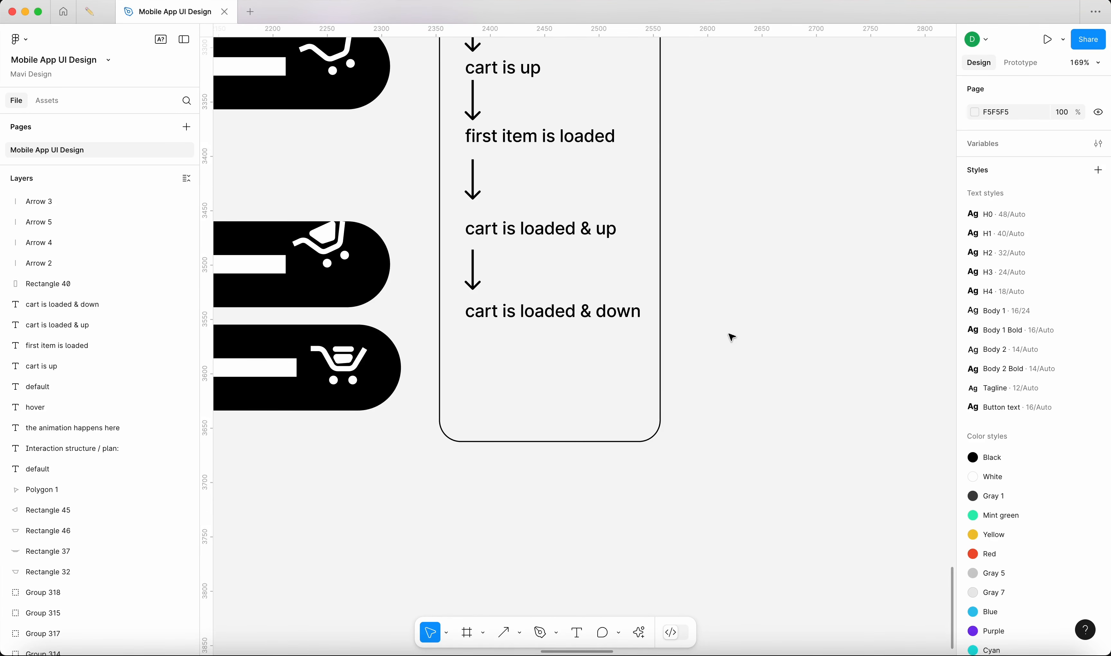
scroll(702, 356, down, 3)
scroll(489, 420, up, 10)
click(625, 433)
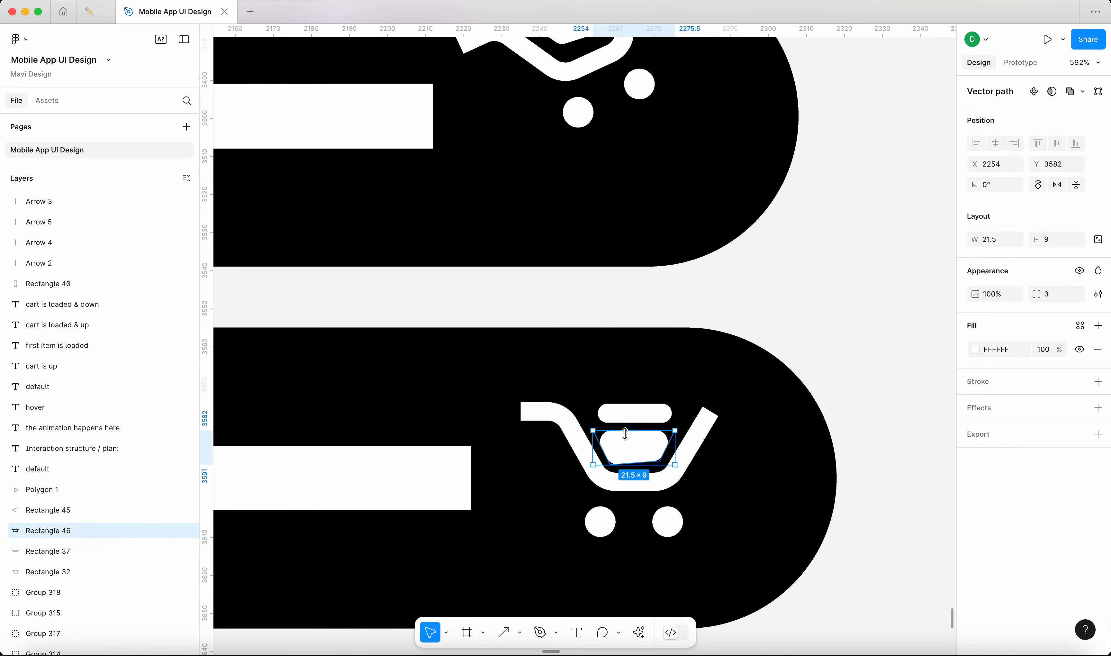
scroll(625, 434, up, 3)
key(super+z)
Step: Tilt the upper load piece in the upright cart by raising its right end
click(650, 412)
click(744, 380)
click(656, 407)
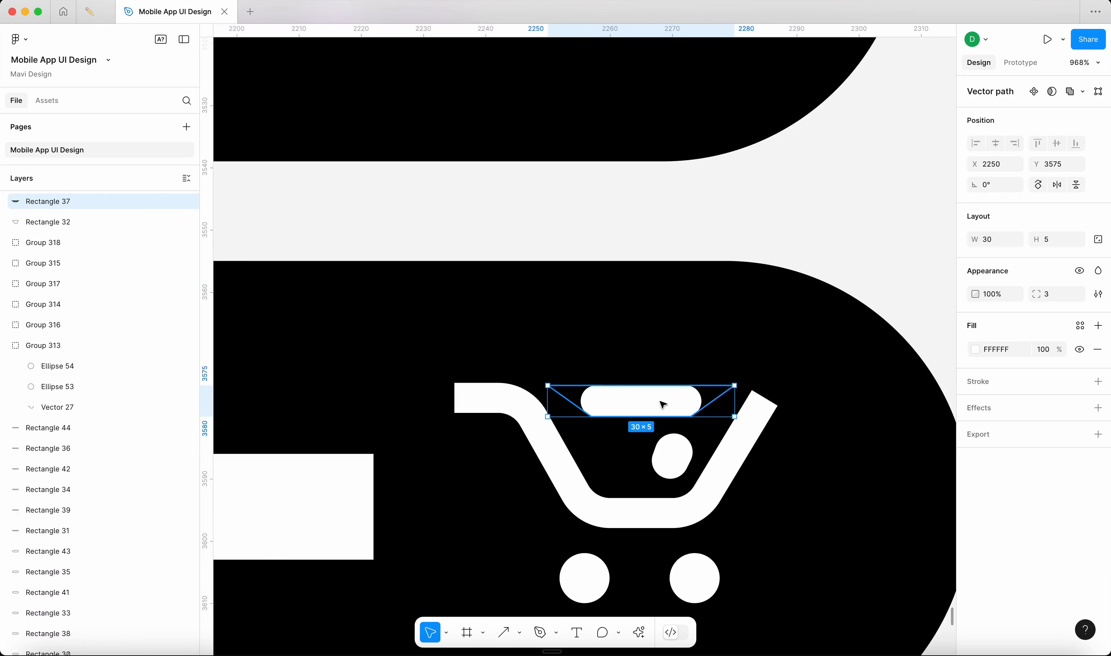
drag(743, 383, 738, 374)
Step: Duplicate the small lower load block to its left, flip it horizontally and widen it to 14.5 × 8
click(677, 451)
drag(675, 451, 566, 436)
key(shift+h)
key(Return)
key(Return)
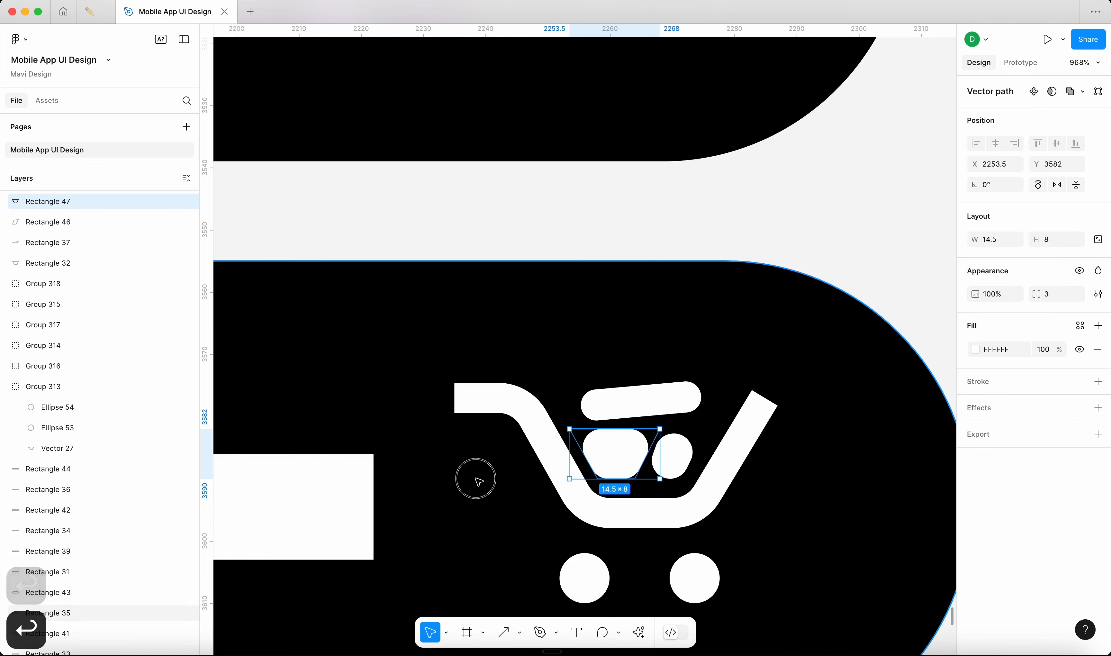
click(479, 482)
Step: Lower the right end of the upper load piece in the upright cart
scroll(574, 441, down, 5)
click(657, 360)
scroll(595, 441, up, 3)
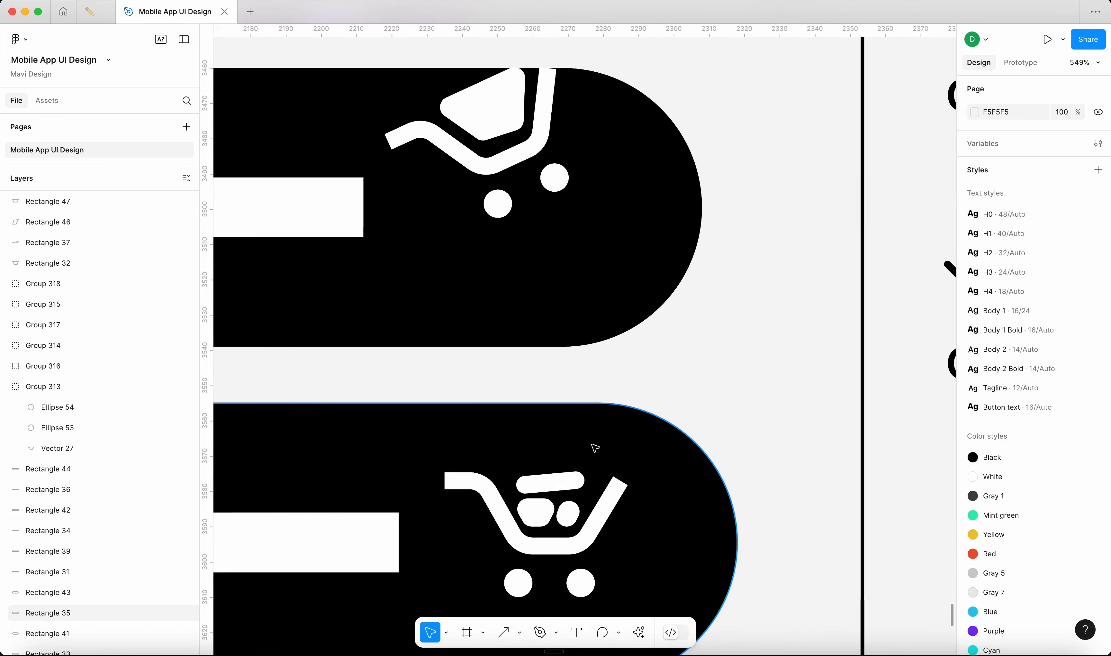
click(558, 471)
scroll(558, 471, up, 5)
drag(619, 469, 590, 489)
Step: Fine-tune the outlines of the two lower load blocks in the upright cart with small shifts
click(521, 528)
click(573, 531)
drag(569, 528, 576, 527)
drag(520, 528, 524, 524)
click(844, 356)
Step: Examine the three load pieces in the upright cart and compare the button states with the plan
scroll(780, 383, down, 5)
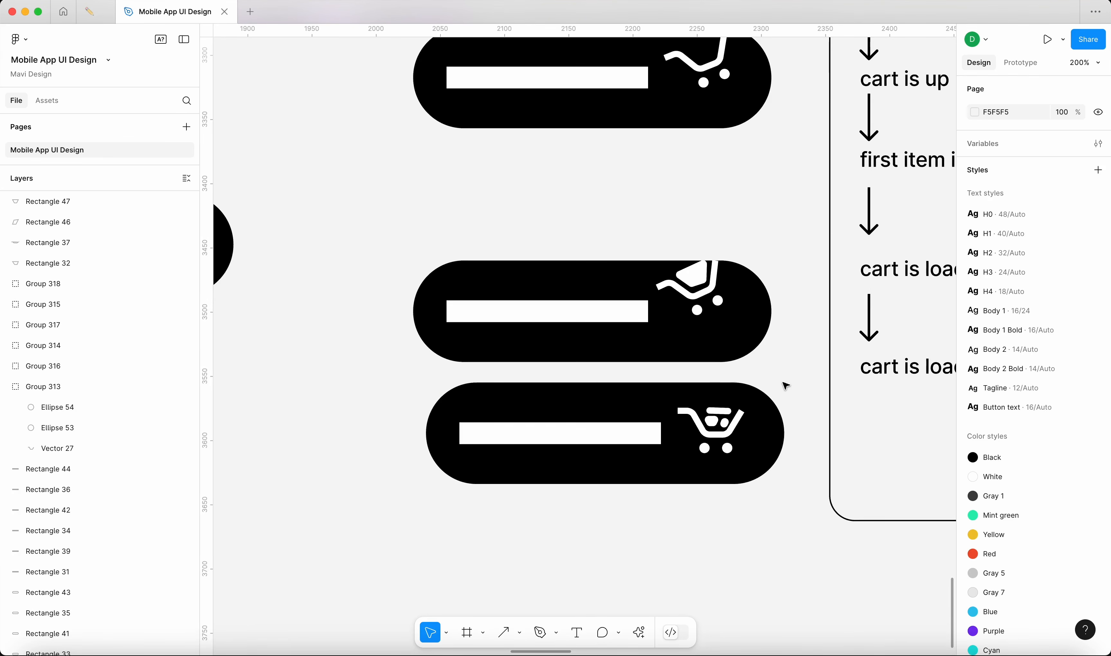
scroll(784, 385, down, 3)
scroll(762, 412, up, 5)
click(732, 390)
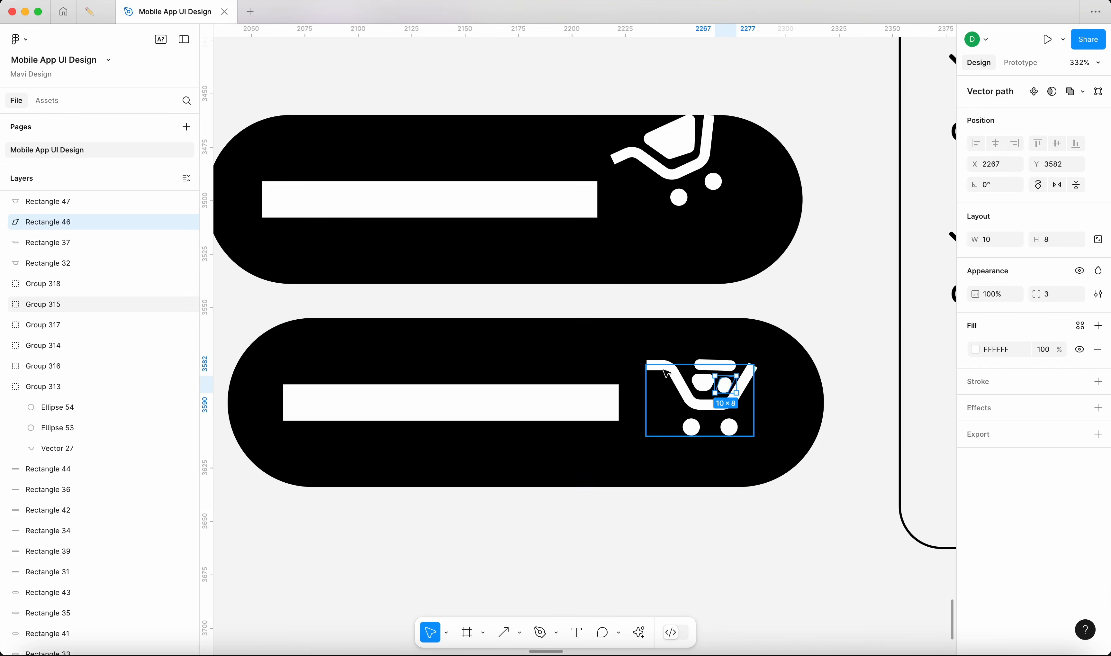
click(828, 503)
scroll(757, 494, right, 5)
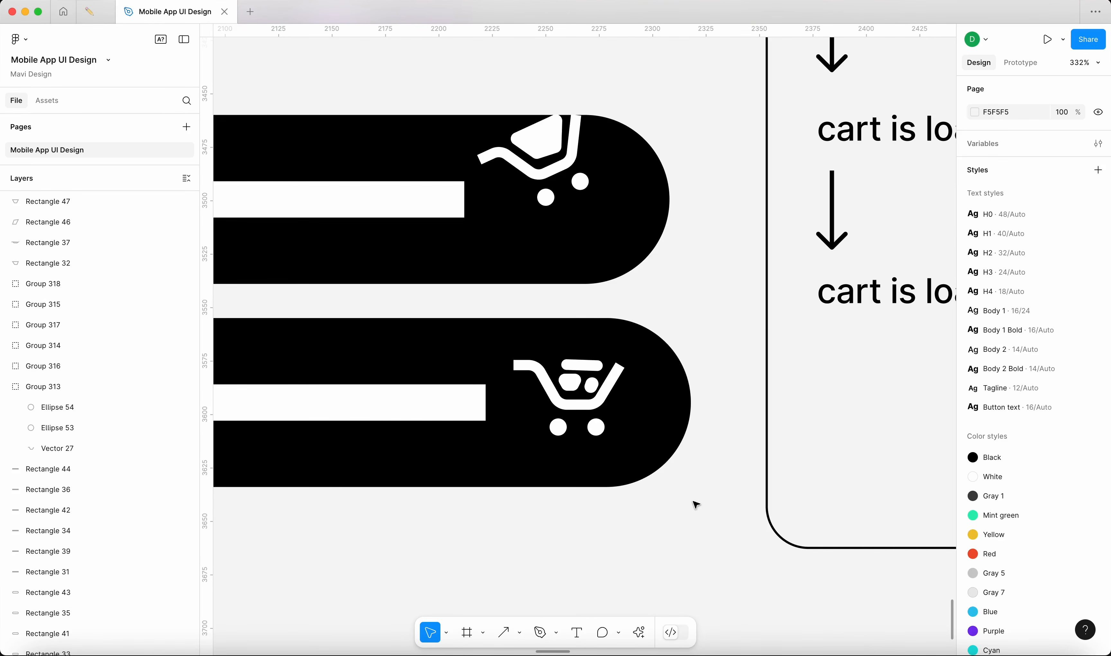
scroll(679, 524, down, 5)
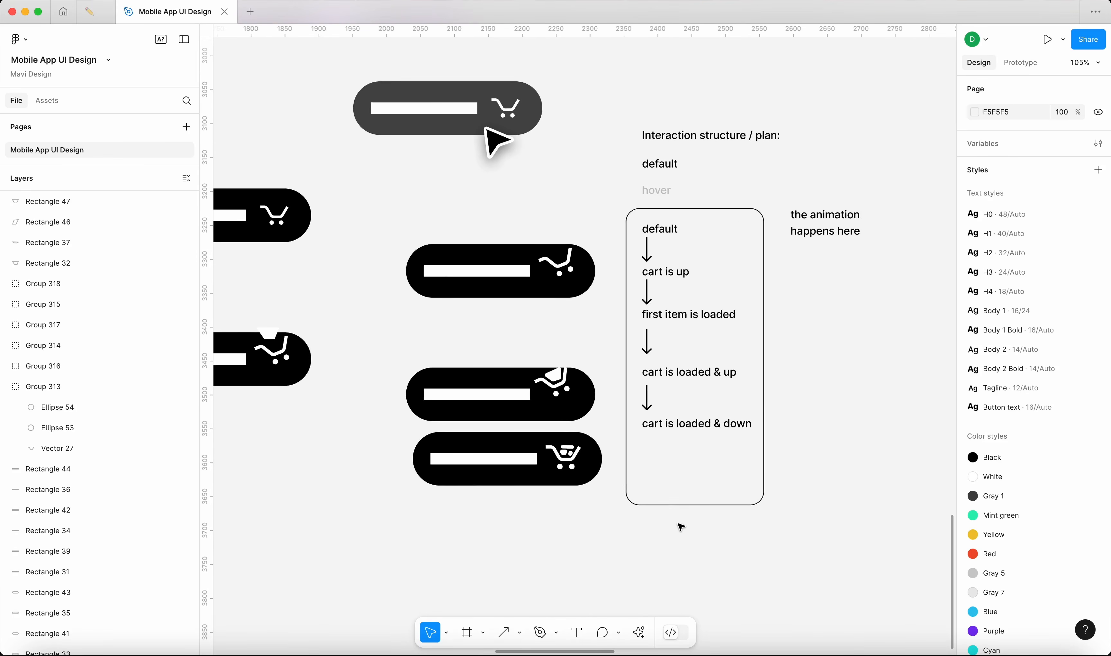
scroll(824, 442, up, 3)
Step: Move the two "cart is loaded" labels with their arrow down to Y 3527 and fill the gap with a "second item is loaded" label and arrow
drag(765, 418, 550, 336)
click(805, 453)
click(807, 403)
click(603, 353)
shift+click(586, 383)
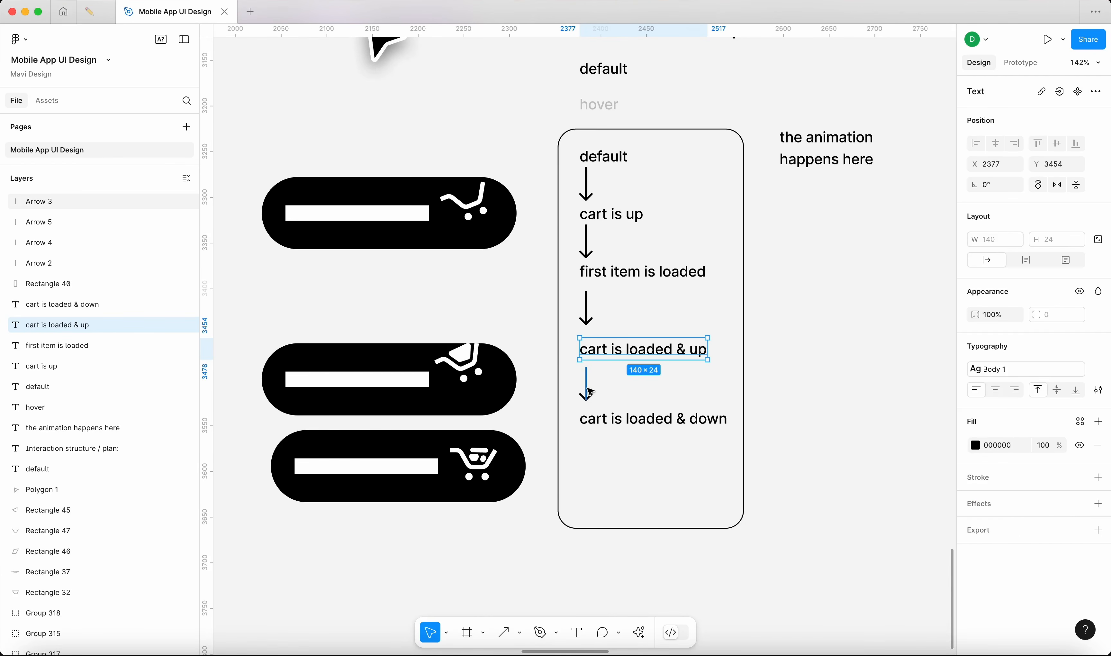
shift+click(605, 419)
text(second )
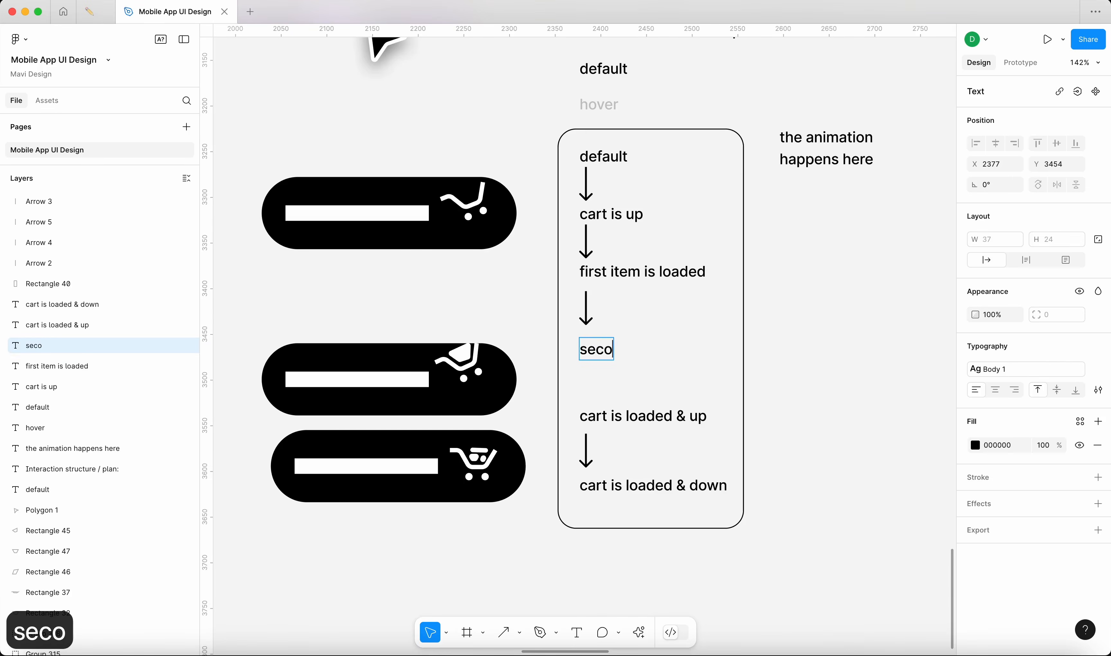
text(item is loaded)
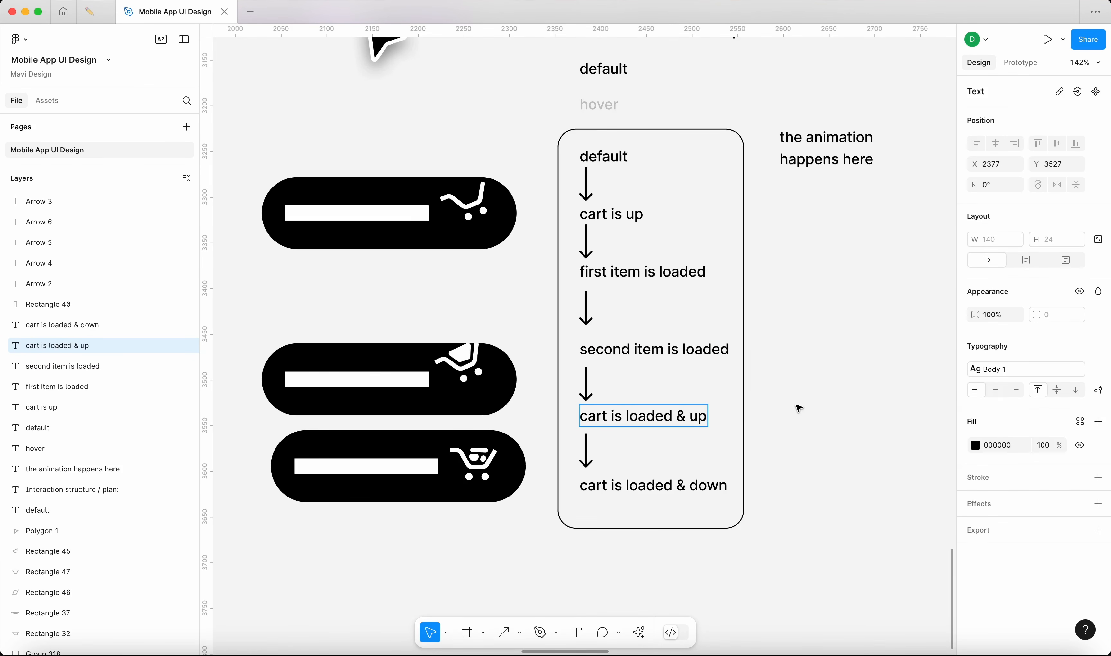
click(795, 407)
key(Escape)
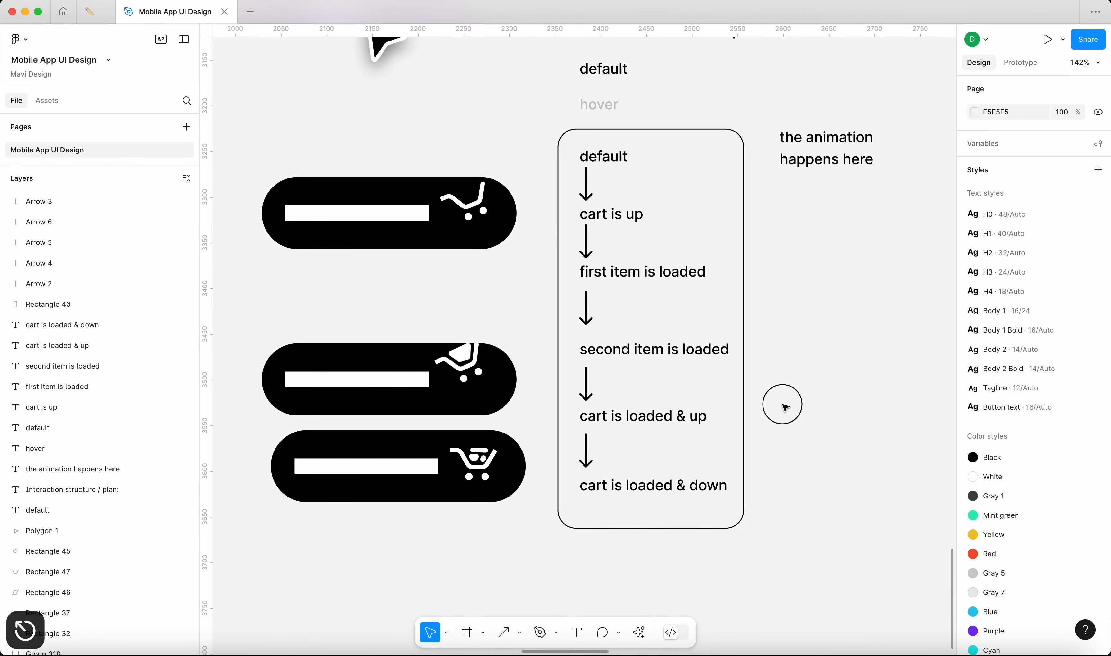
Step: Move the "cart is loaded & down" label with its arrow lower and extend the outlined box downward
scroll(786, 407, down, 4)
click(759, 410)
drag(722, 479, 739, 496)
scroll(705, 442, up, 6)
click(632, 446)
Step: Add a second line reading "(third item is loaded)" to the "cart is loaded & up" label
click(615, 428)
shift+click(708, 480)
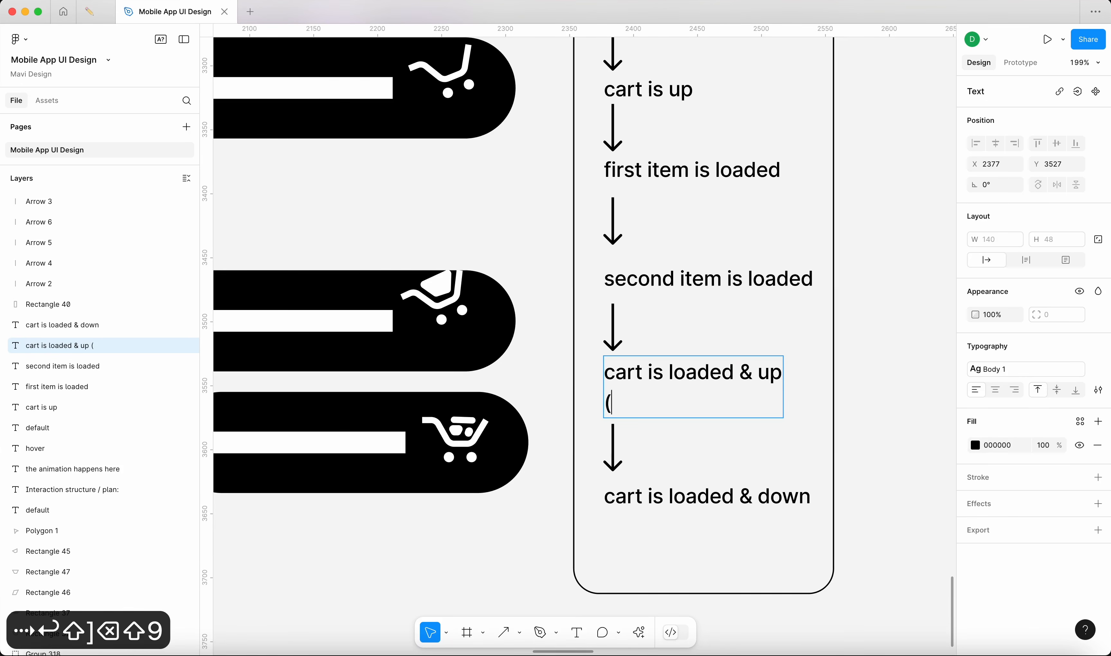
text(third item is loaded])
key(BackSpace)
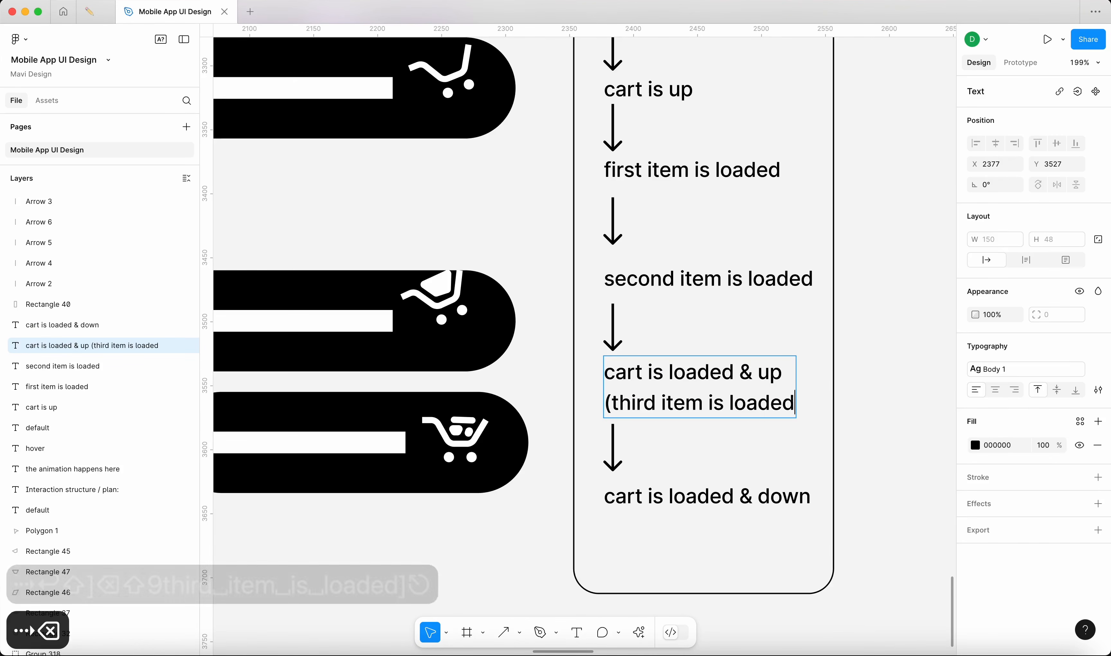
text())
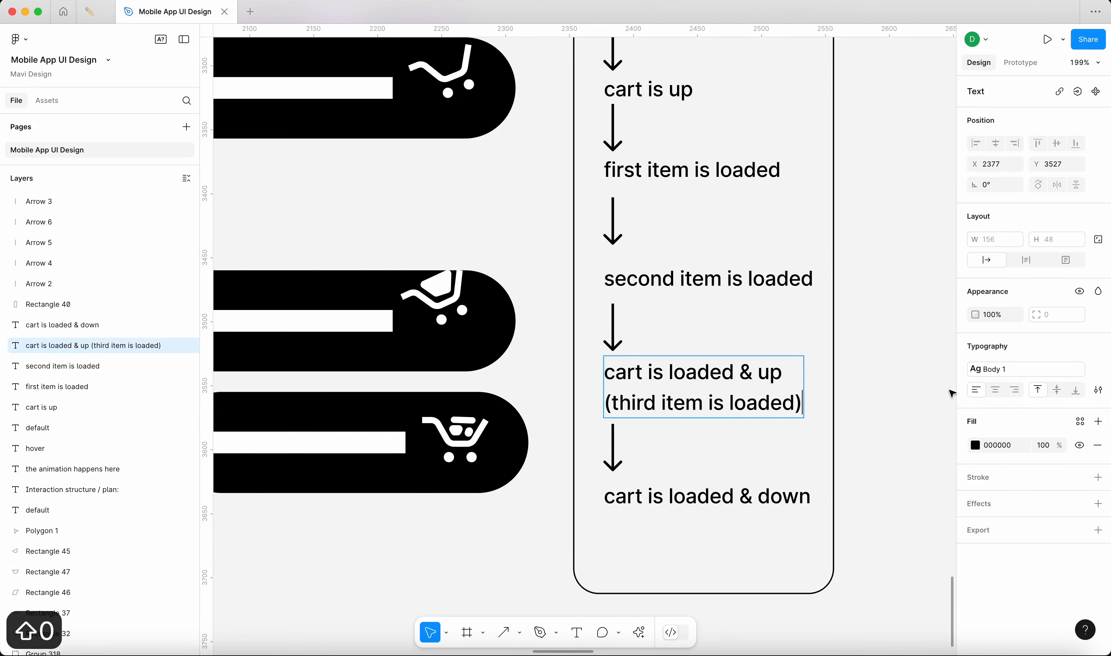
key(Escape)
key(Escape)
Step: Shorten the outlined box to fit its labels and nudge the "the animation happens here" note closer to it
scroll(905, 405, down, 5)
scroll(898, 407, right, 4)
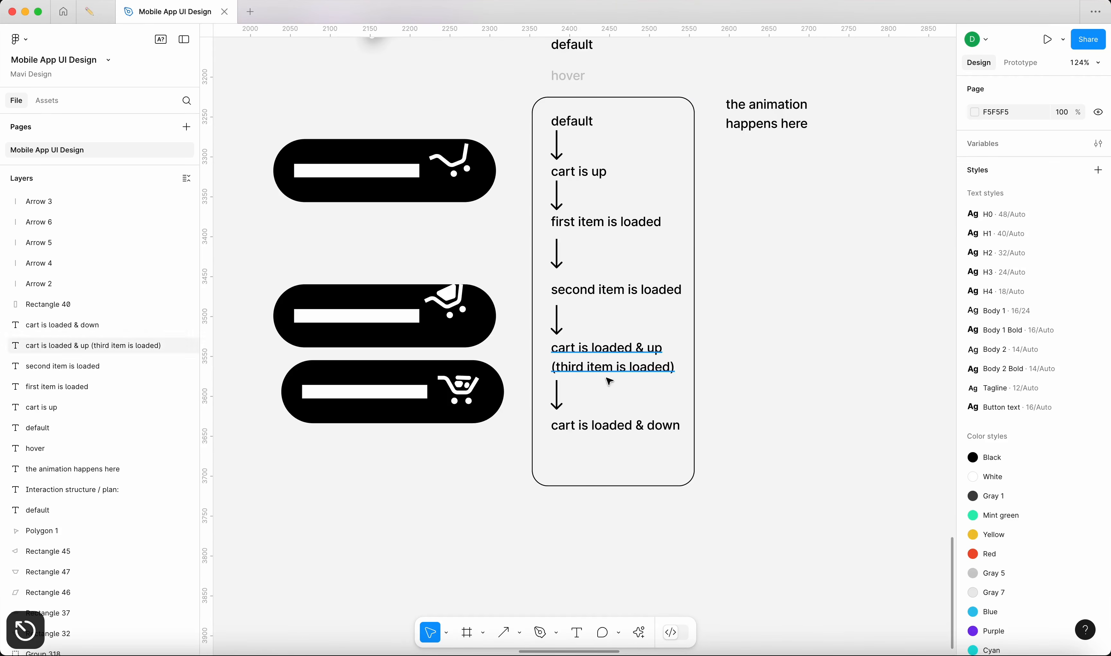
scroll(650, 387, down, 5)
scroll(638, 390, up, 5)
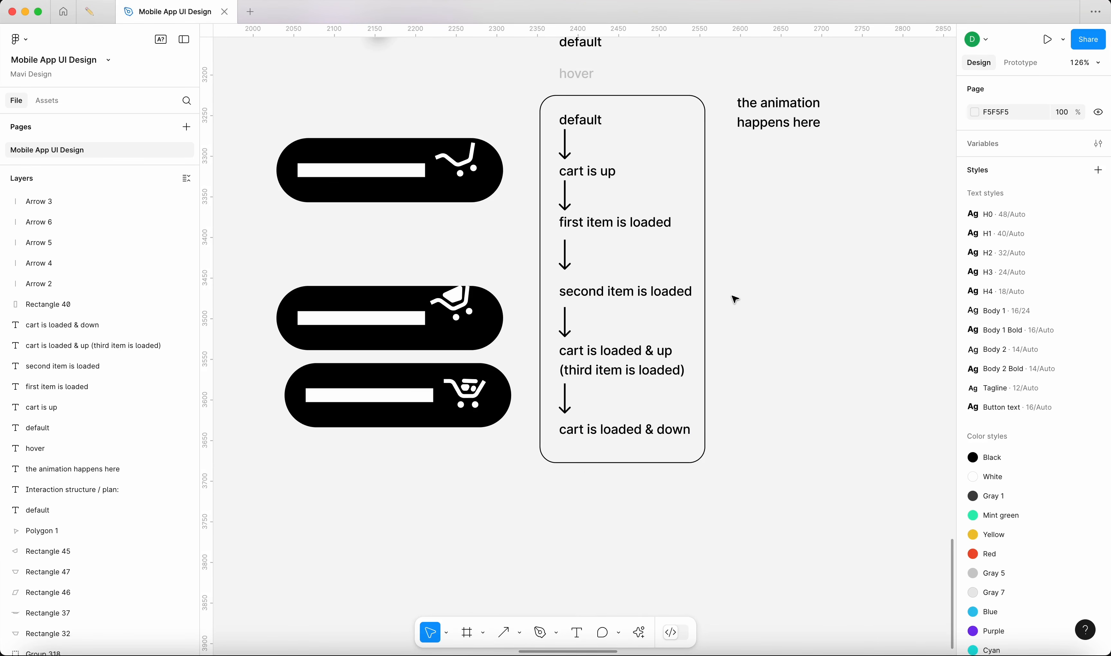
mouse_move(765, 118)
mouse_down()
mouse_move(751, 401)
mouse_move(754, 122)
mouse_up()
click(747, 241)
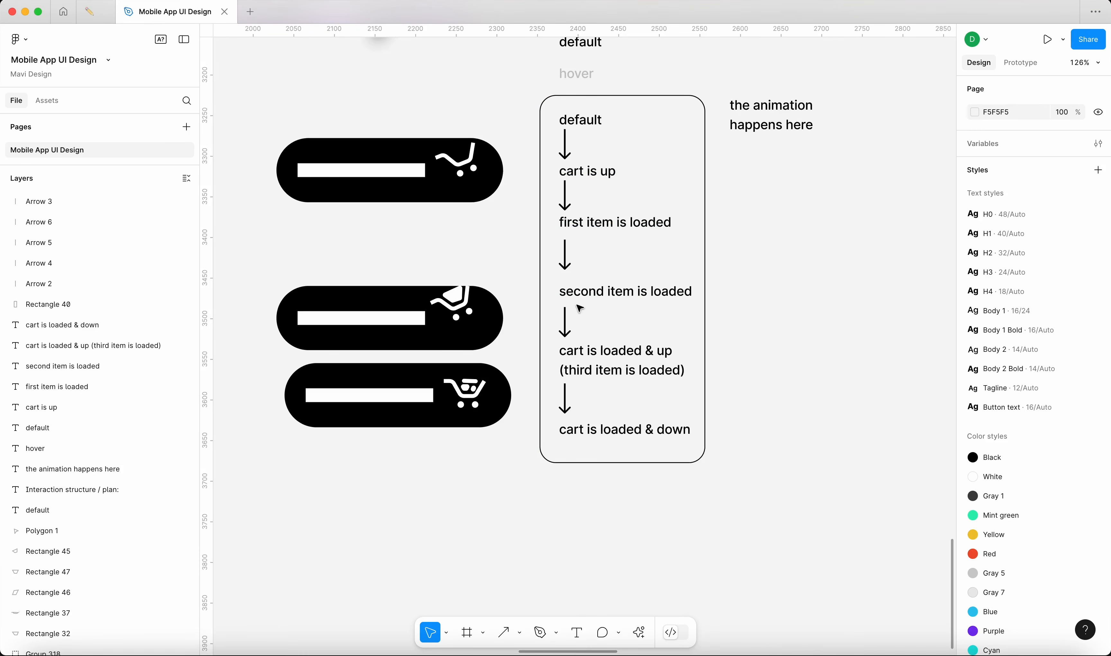
Step: Move the default black button with the level empty cart up beside the plan's first "default" label
scroll(726, 426, up, 5)
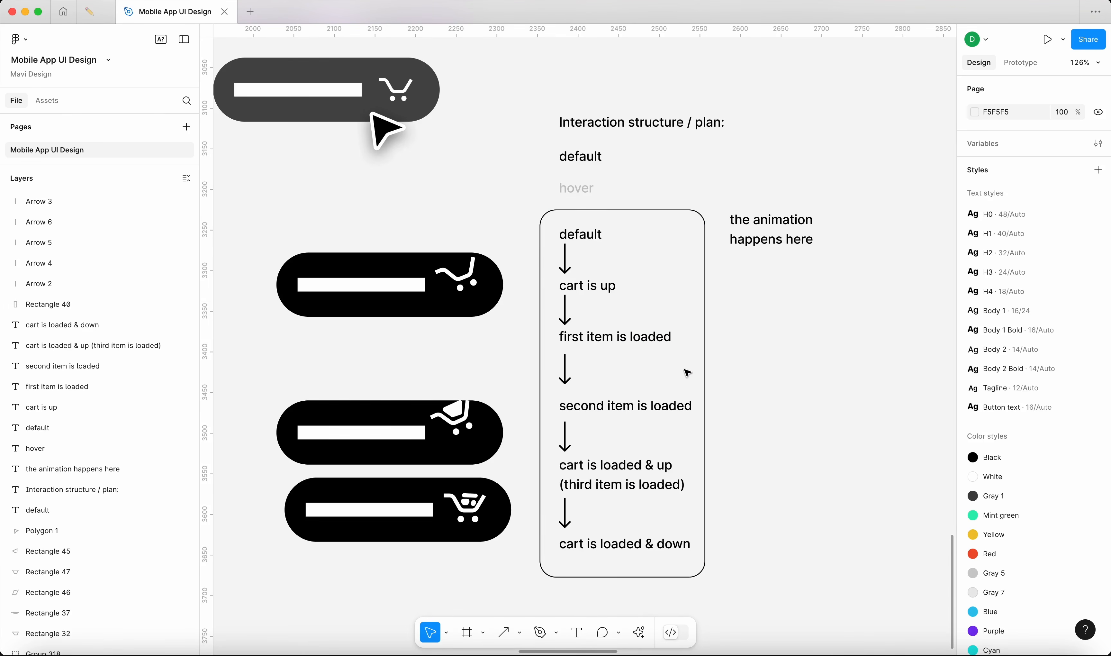
scroll(501, 372, down, 6)
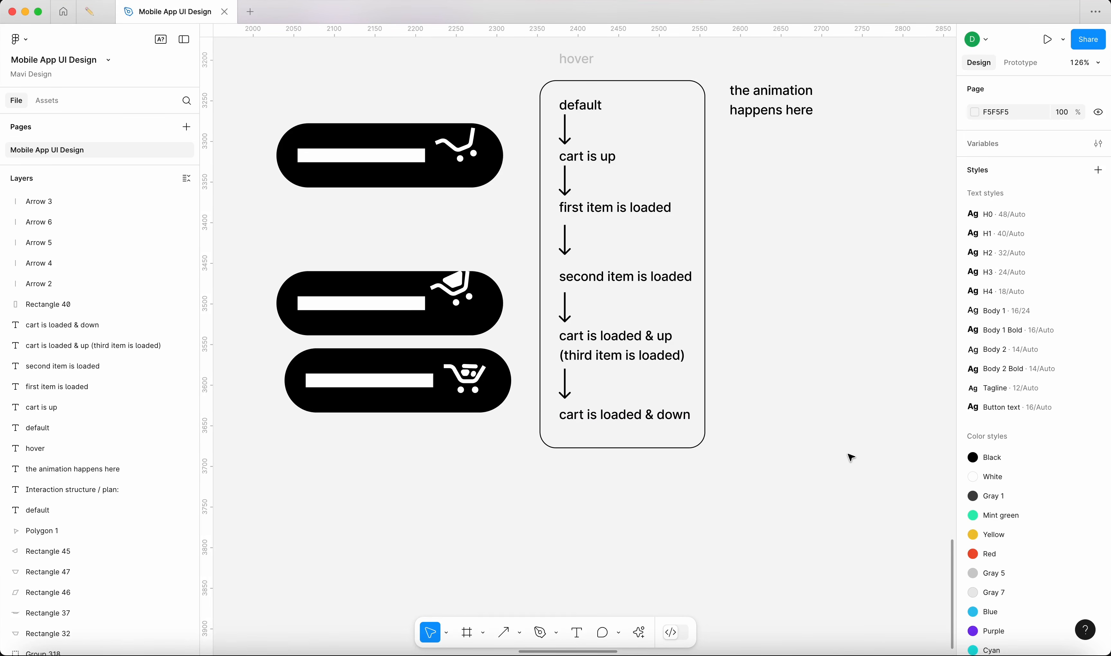
scroll(851, 458, down, 3)
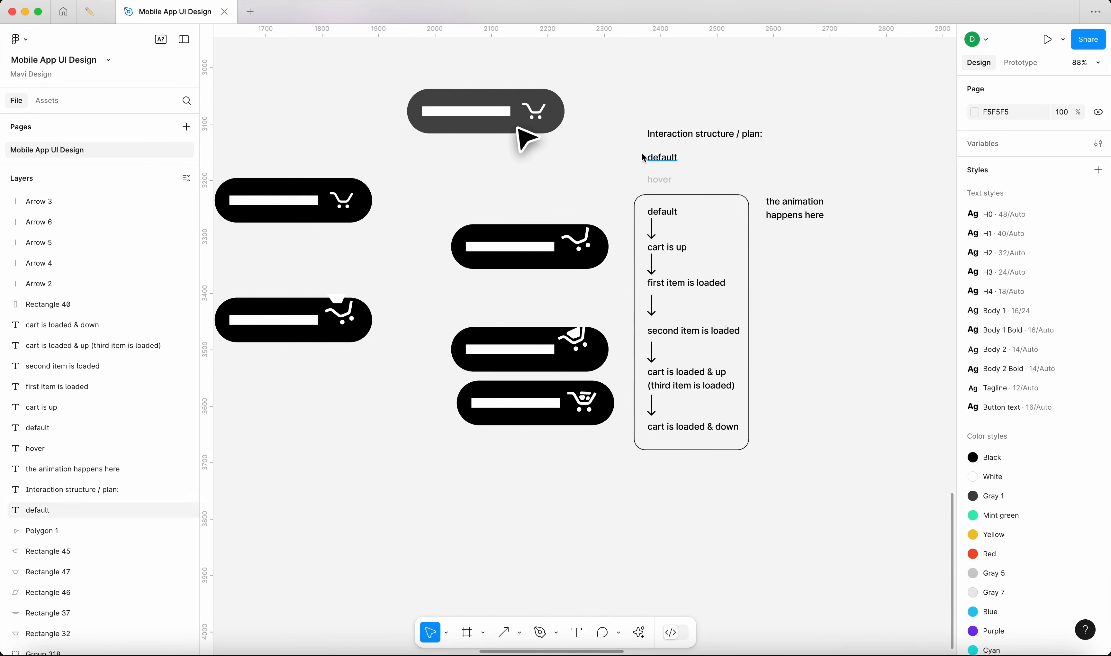
drag(276, 147, 558, 160)
click(538, 114)
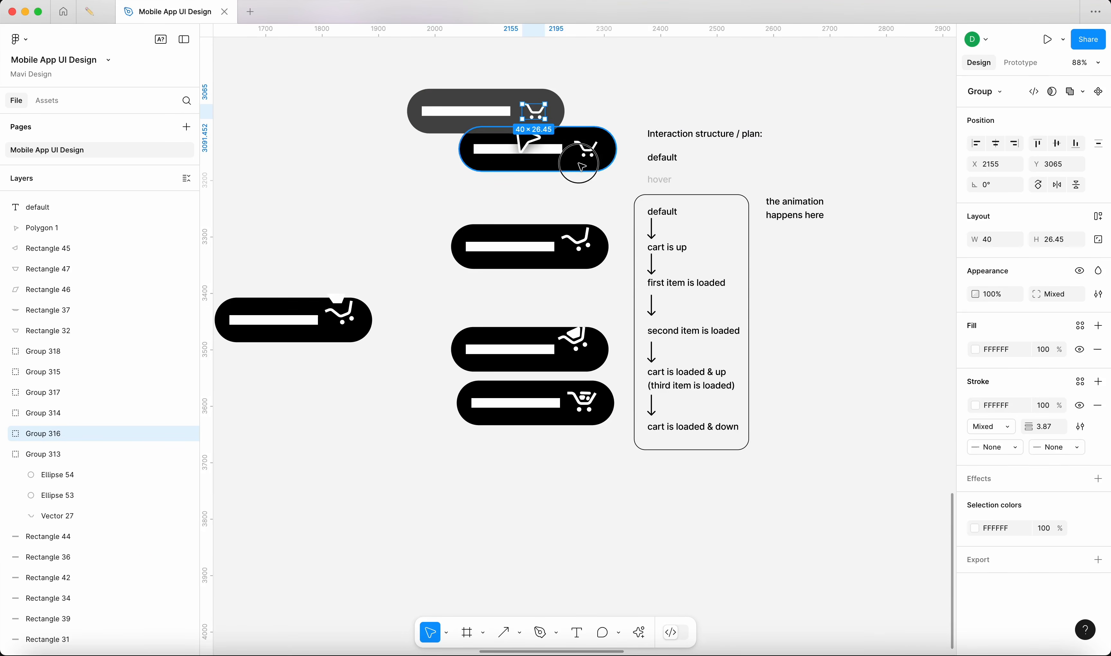
click(581, 166)
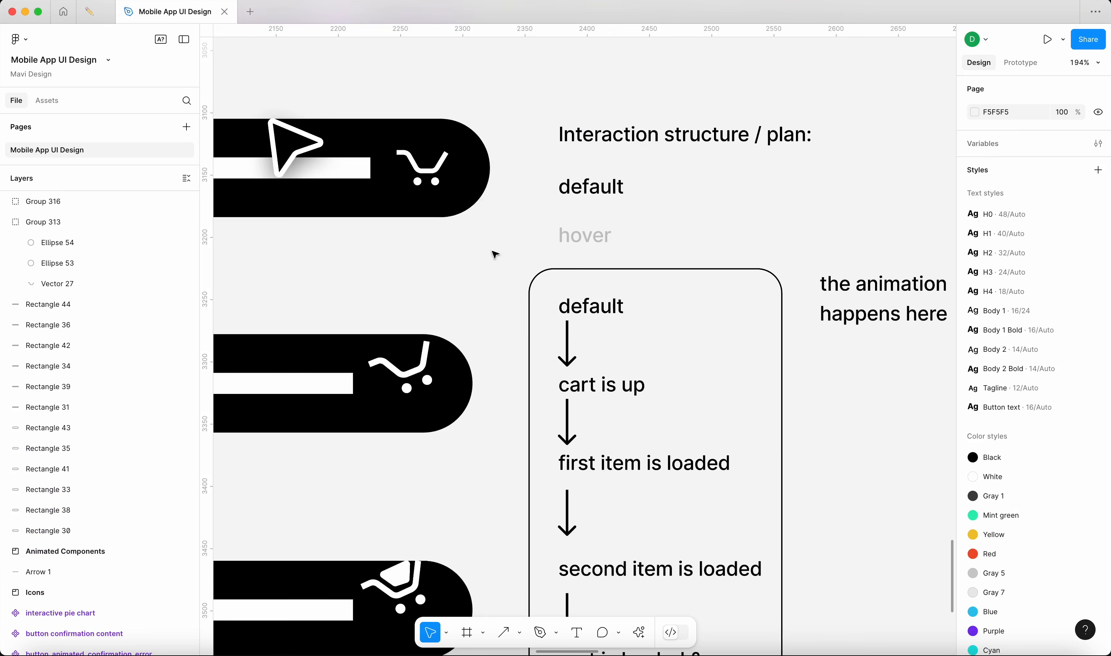
Step: Arrange the grey hover button directly below the default black button, beside the "hover" label
scroll(492, 251, down, 5)
drag(492, 251, 361, 189)
click(419, 131)
drag(419, 130, 383, 226)
drag(326, 155, 497, 269)
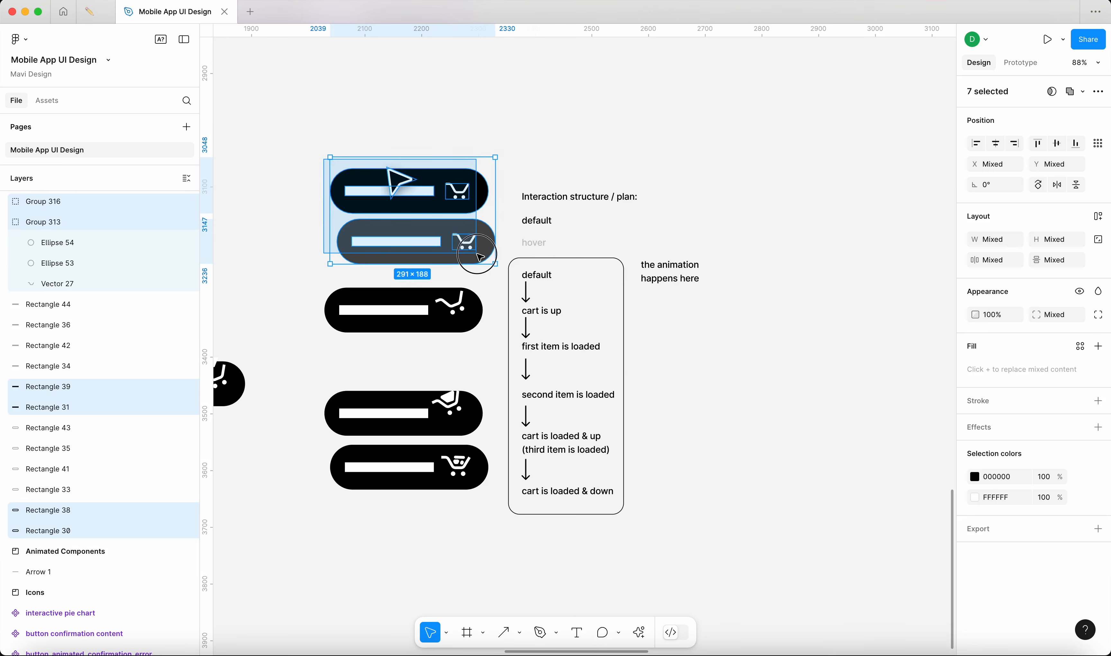
click(579, 158)
Step: Shift the outlined box with its labels and note to the right and place the first "default" label centred above it
scroll(675, 288, down, 10)
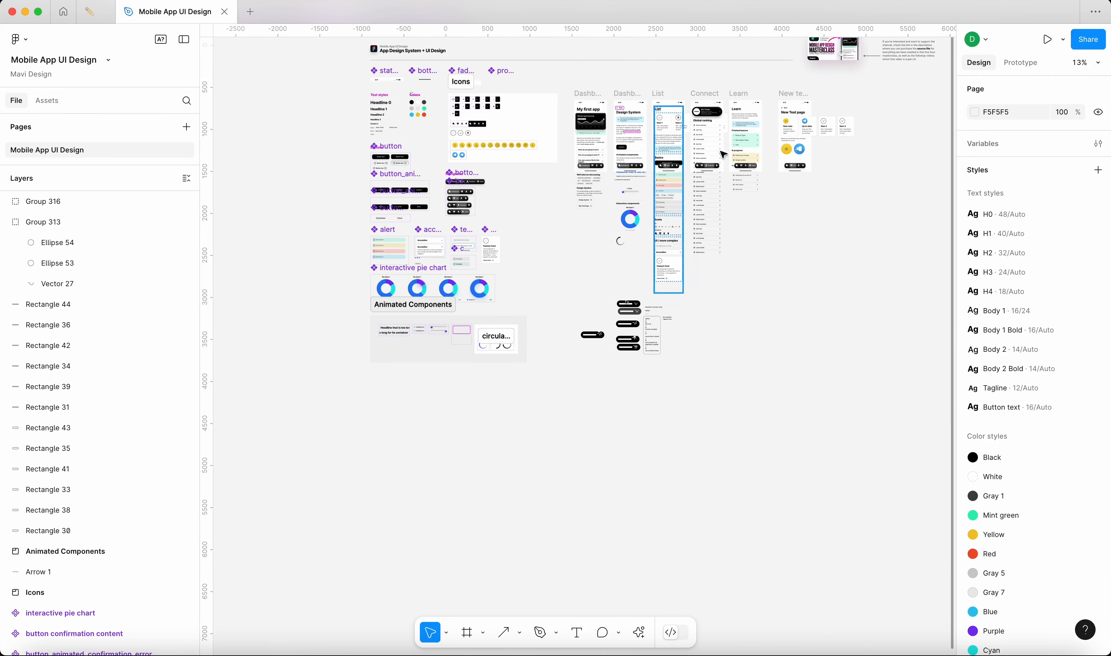
scroll(649, 262, up, 3)
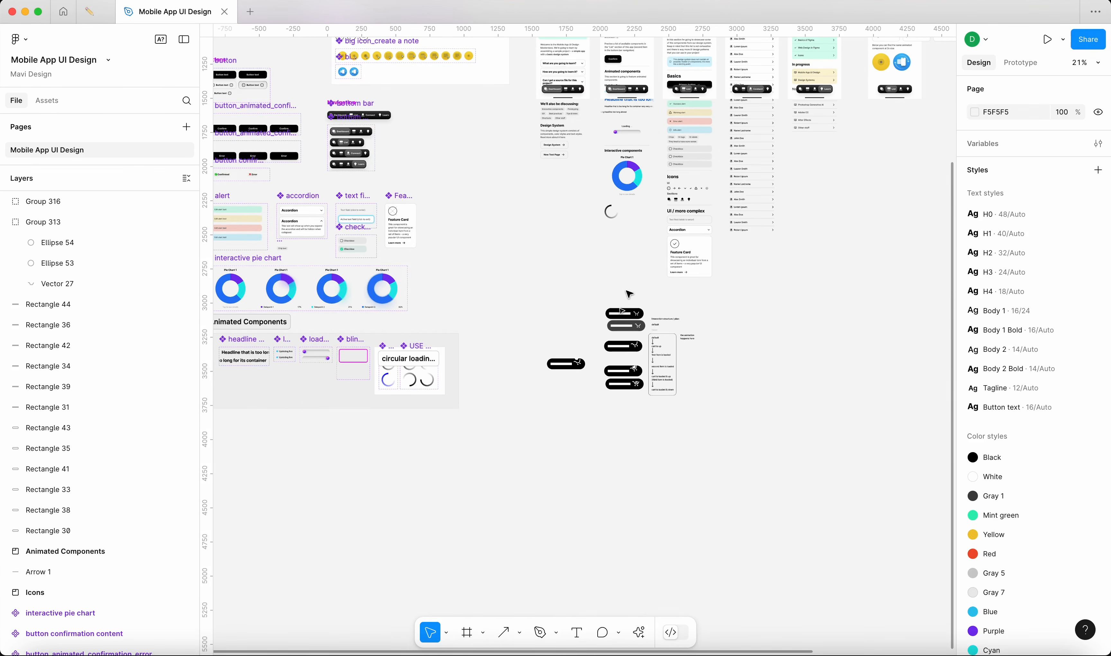
scroll(606, 296, up, 10)
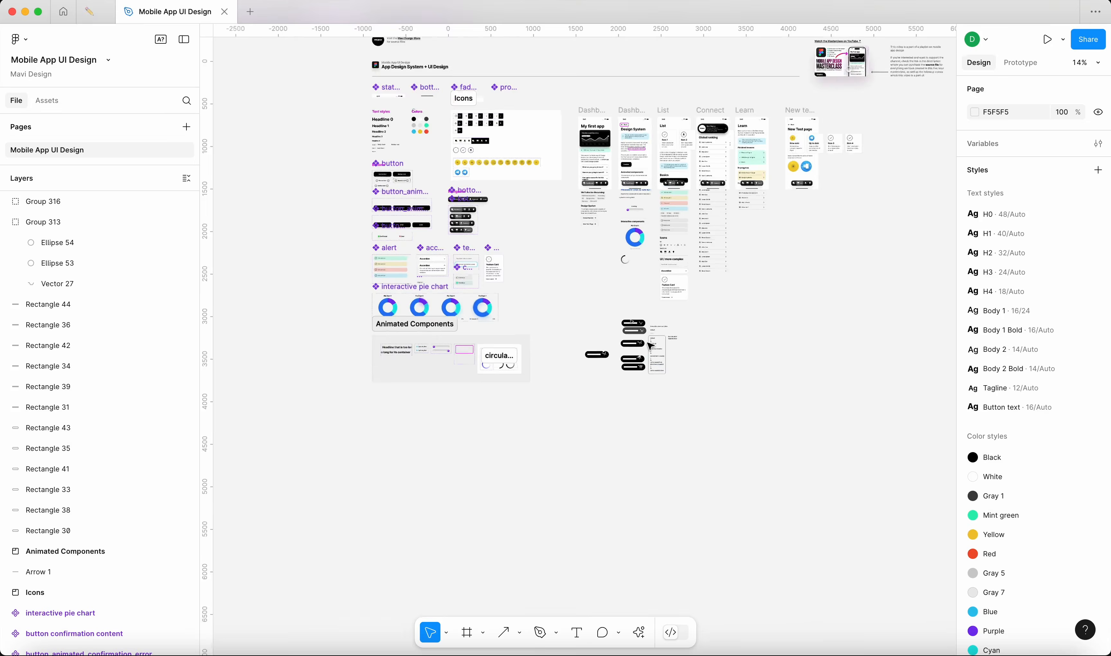
drag(849, 431, 698, 277)
drag(716, 184, 817, 180)
drag(682, 518, 519, 211)
Step: Add a copied arrow below the first "default" label and angle it toward the "hover" label
click(701, 224)
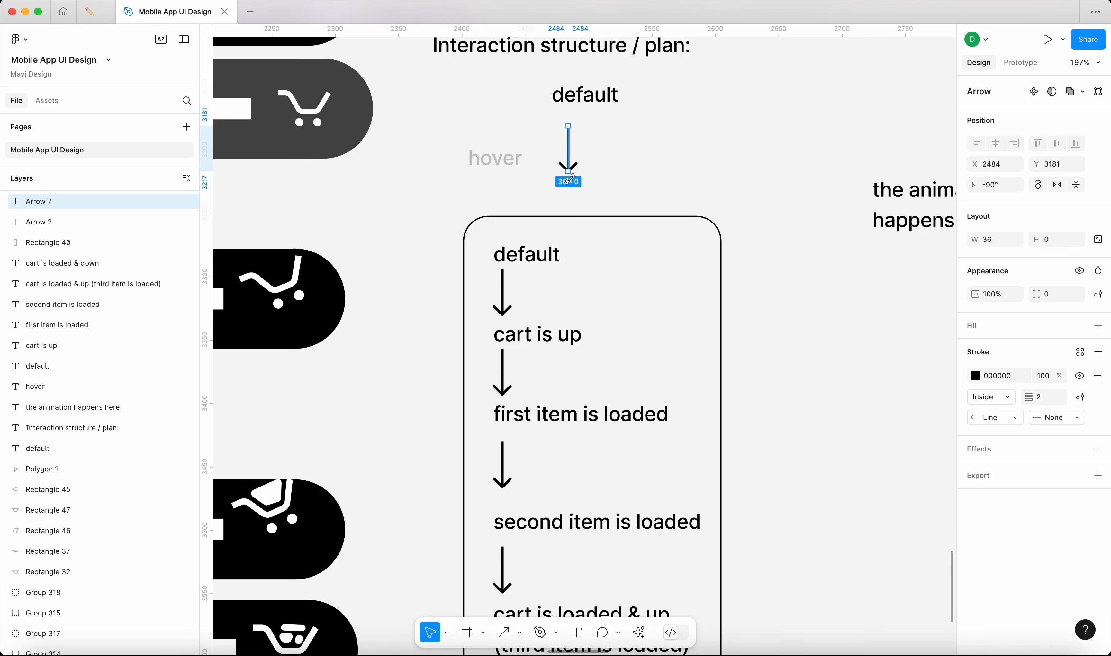
drag(569, 177, 572, 206)
click(572, 153)
click(490, 156)
click(542, 134)
key(super+z)
Step: Add another arrow running from the first "default" label down to the top edge of the outlined box
click(579, 147)
key(Return)
drag(615, 113, 575, 115)
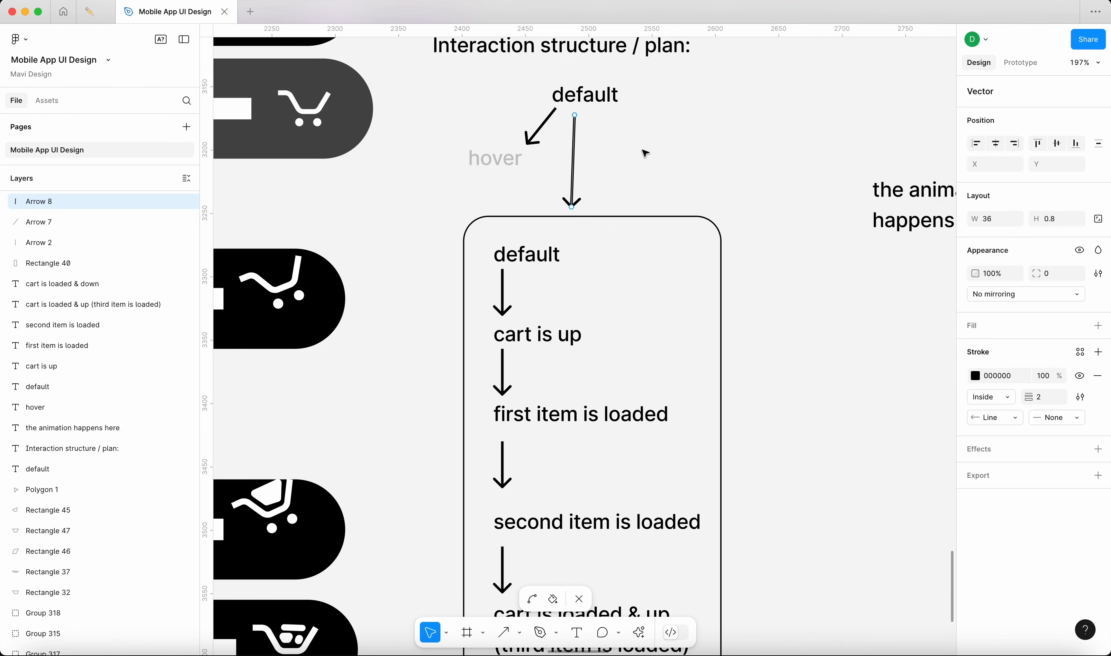
key(Escape)
Step: Set the "hover" label's opacity to 100%
click(497, 167)
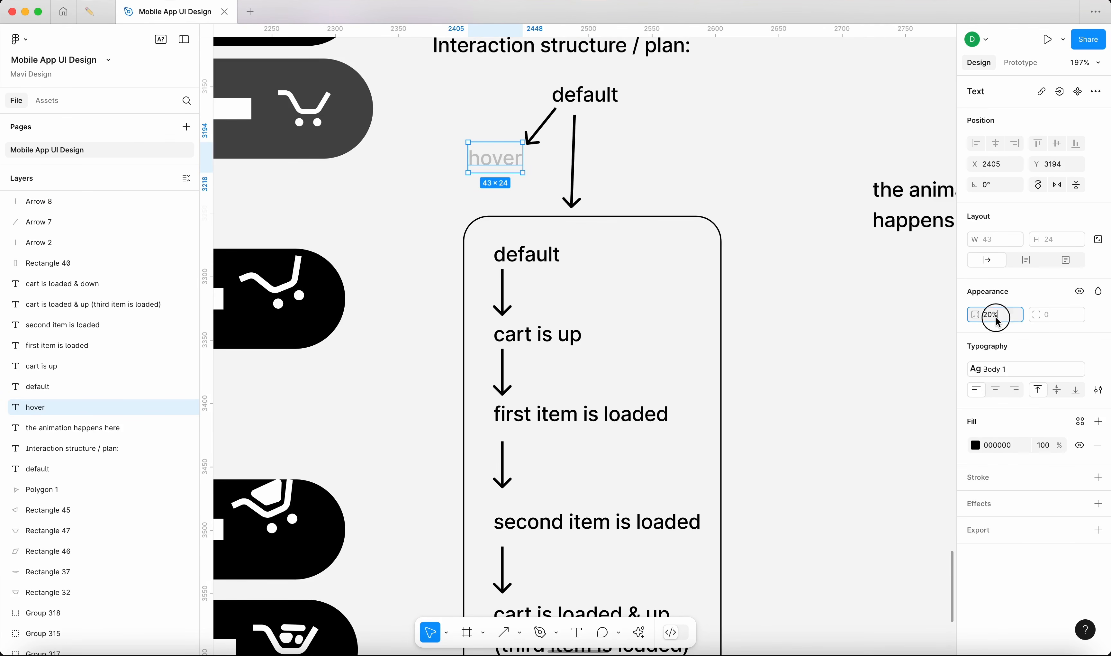
text(100)
key(Return)
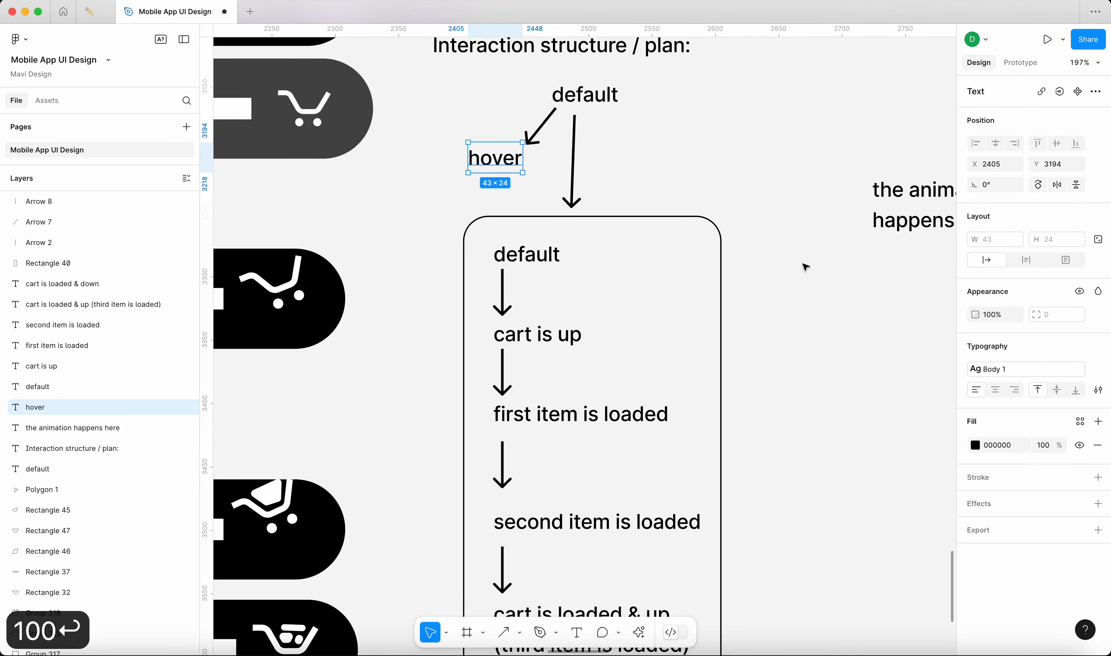
click(808, 269)
Step: Duplicate the "hover" label above the diagonal arrow and change the copy's text to "while hovering"
scroll(610, 202, up, 3)
click(611, 202)
double_click(601, 119)
text(on )
text(ho)
key(BackSpace)
key(super+a)
text(while hovering)
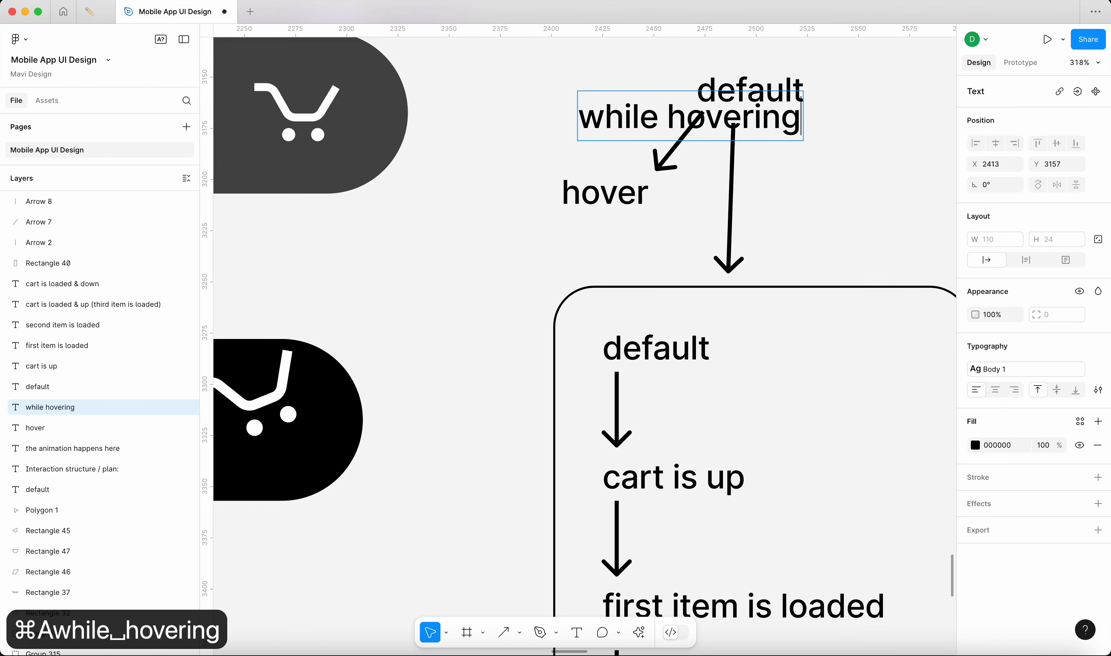
Step: Move the "while hovering" label beside the diagonal arrow and scale it down to about 68 × 15
key(Escape)
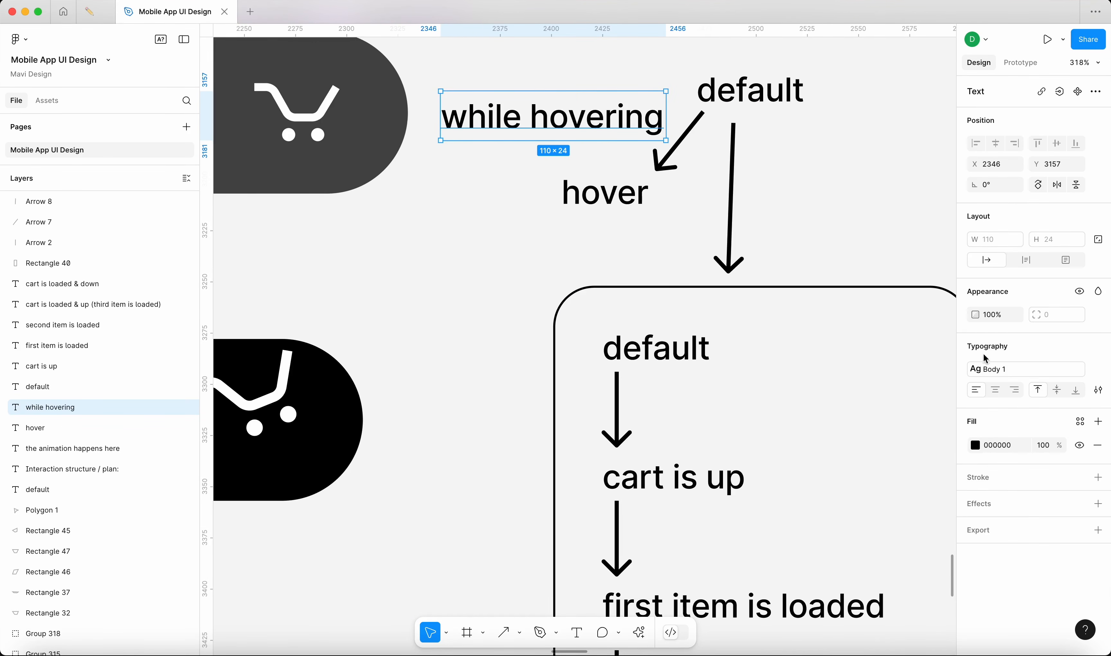
key(k)
drag(441, 91, 524, 109)
key(Escape)
scroll(793, 135, down, 5)
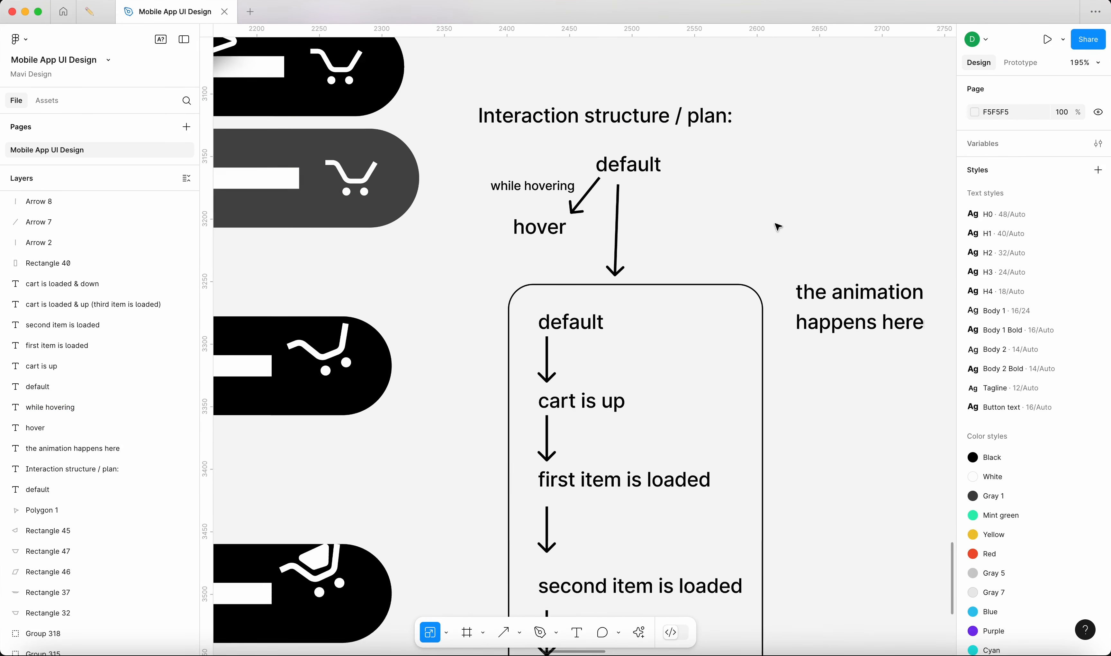
Step: Switch to prototype settings and draw a temporary frame beside the plan's heading, containing a rectangle about 36 × 29
scroll(779, 225, right, 3)
click(589, 137)
click(1021, 62)
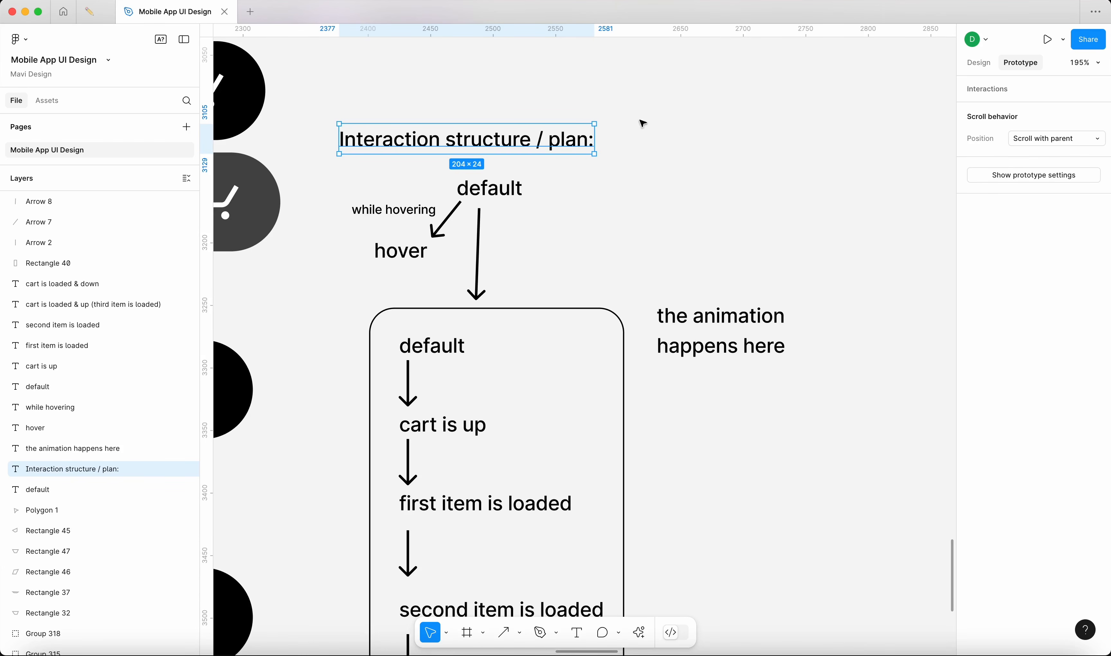
key(f)
drag(661, 91, 814, 252)
key(r)
drag(693, 146, 738, 183)
click(749, 173)
click(721, 166)
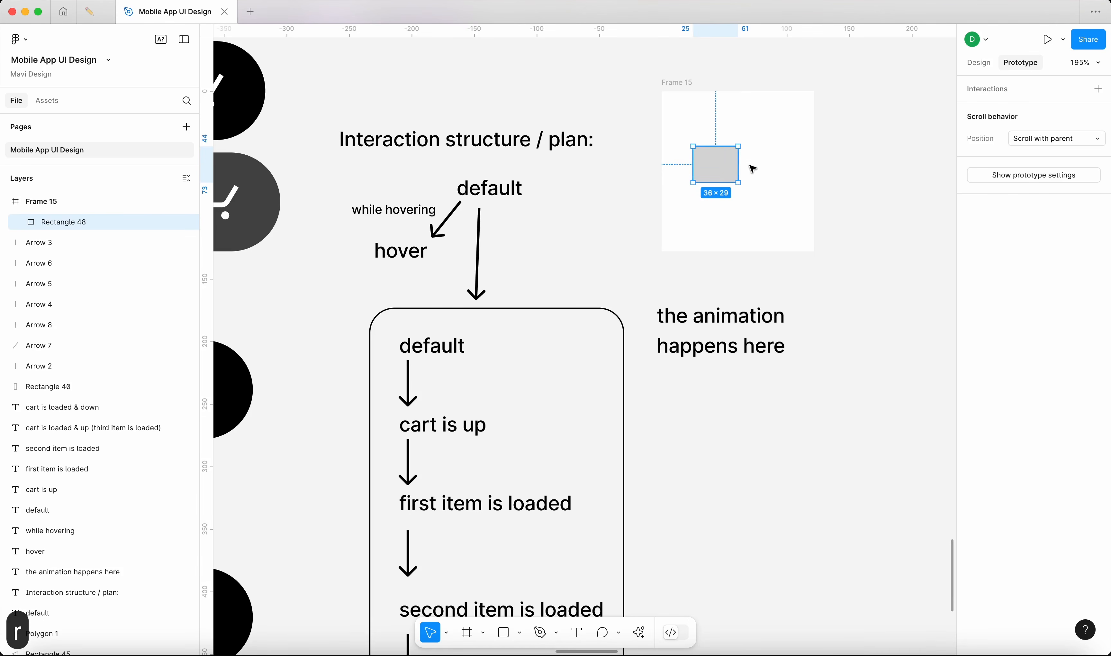
Step: Add an interaction to the temporary rectangle with the While hovering trigger
click(1099, 89)
click(909, 143)
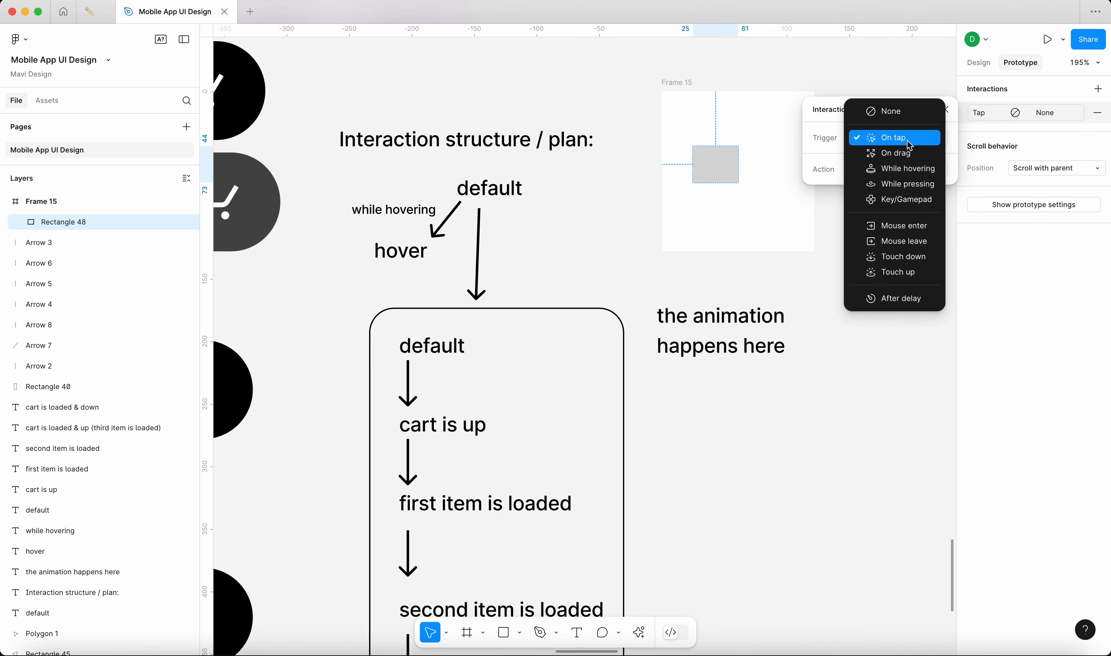
click(930, 172)
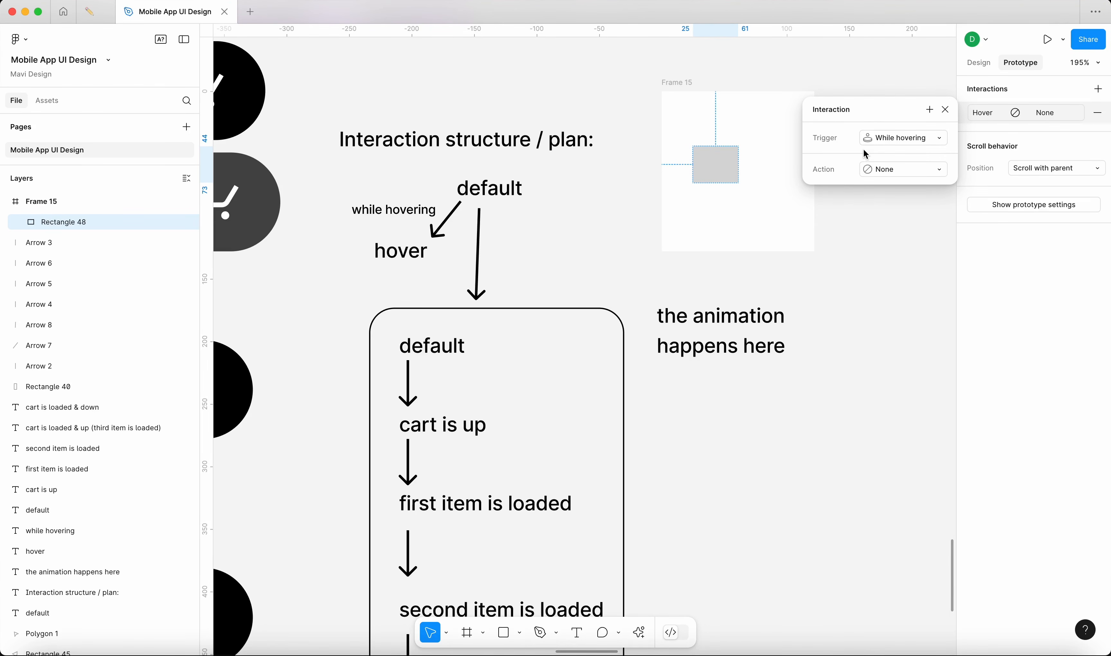
Step: Capture the While hovering trigger field as a screenshot and replace the "while hovering" text beside the diagonal arrow with it
key(shift+super+4)
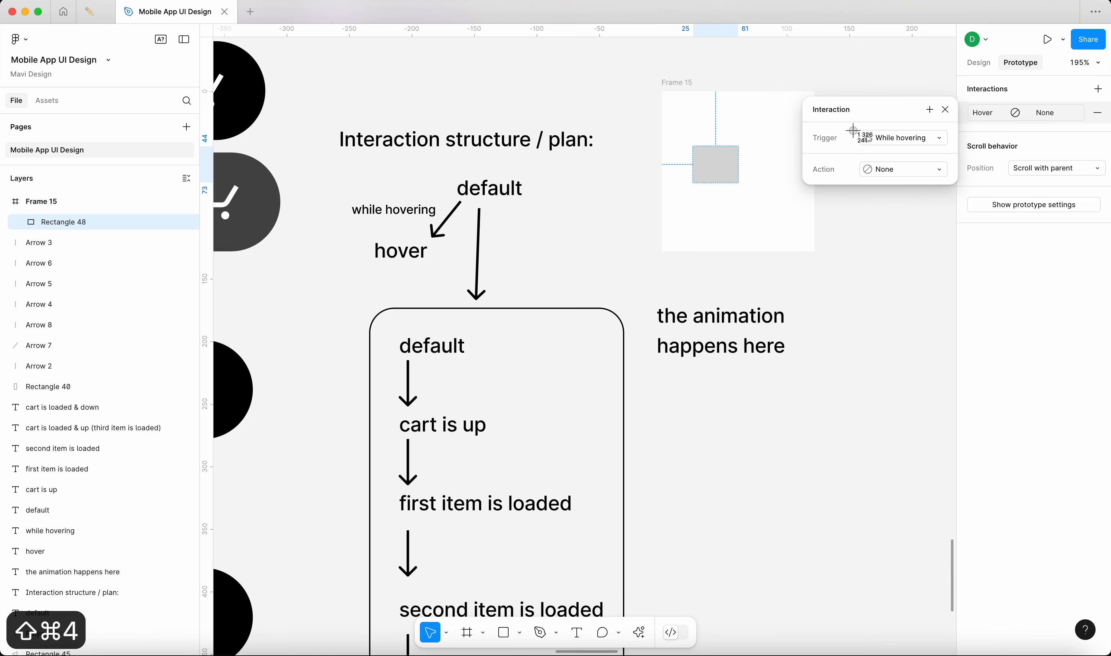
click(401, 212)
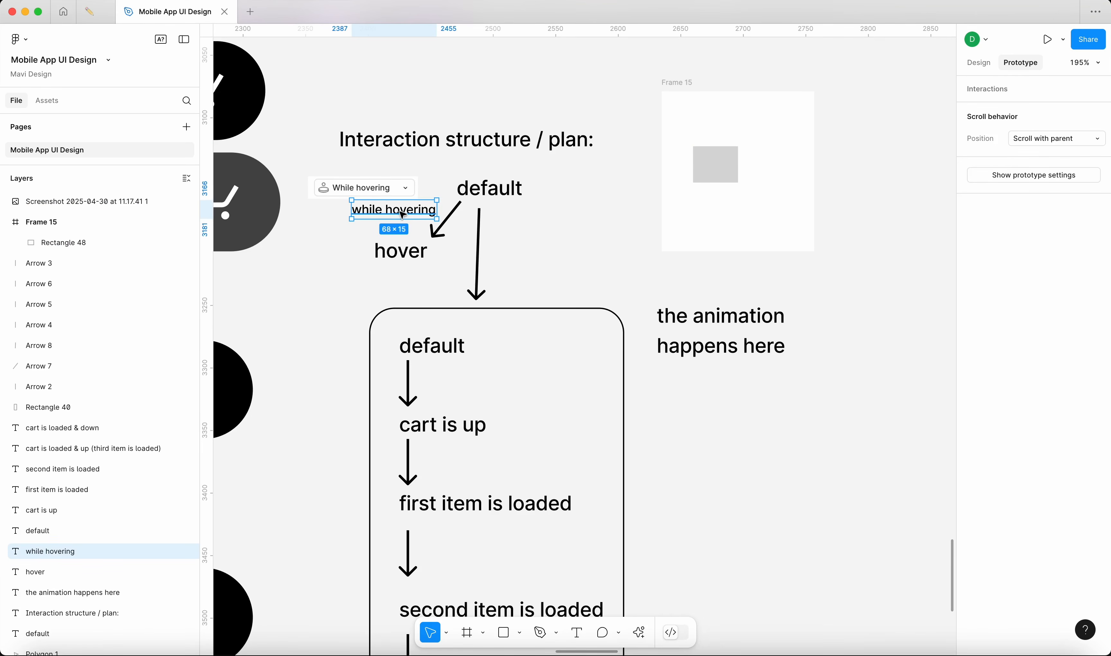
key(BackSpace)
drag(372, 189, 392, 212)
click(563, 263)
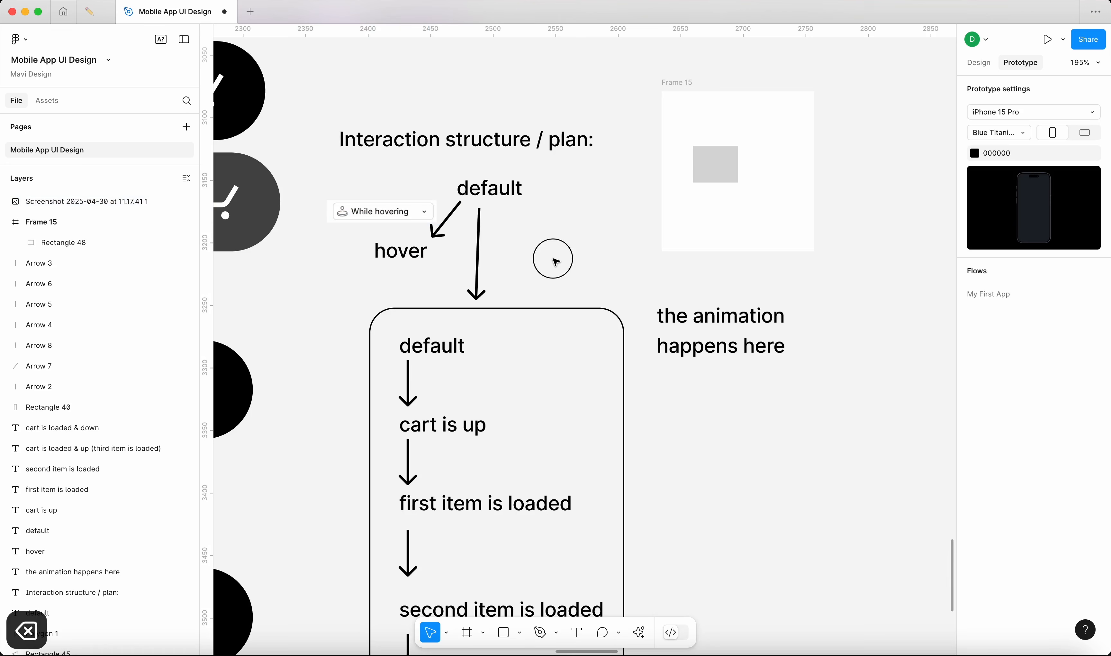
Step: Add a second interaction to the temporary rectangle with the On tap trigger
click(712, 162)
click(1099, 92)
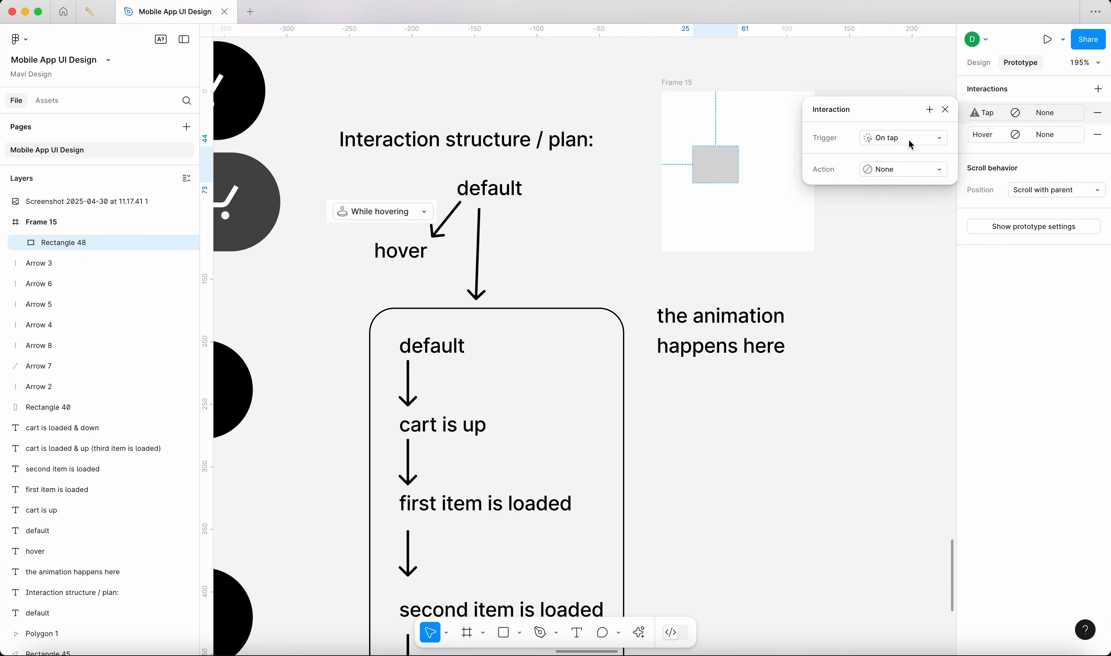
click(1010, 316)
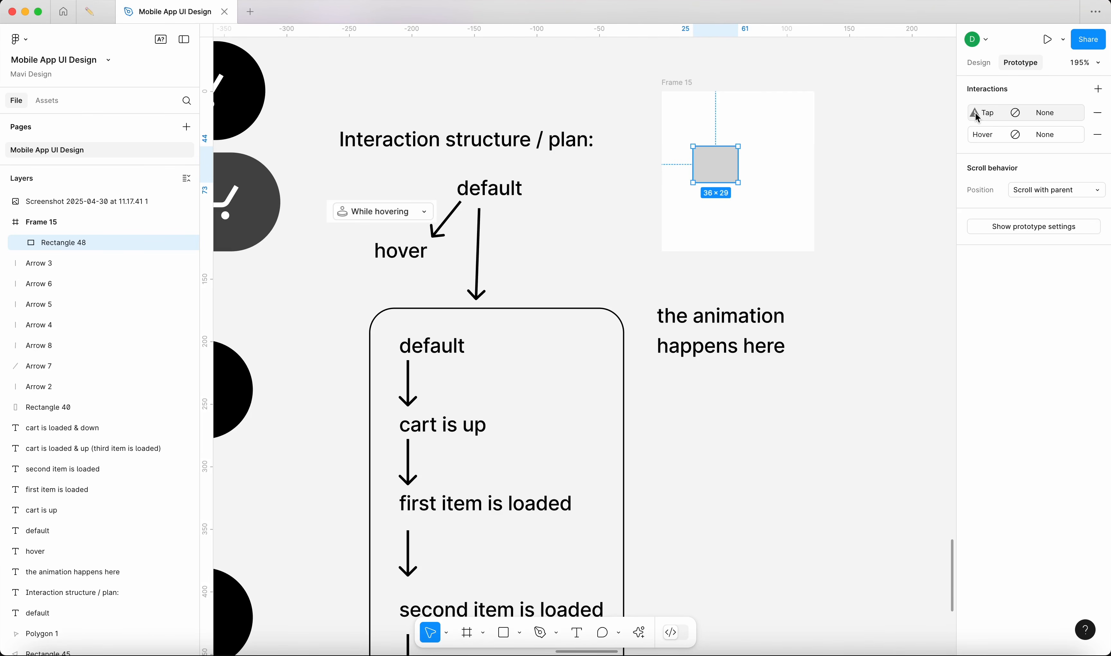
mouse_move(976, 113)
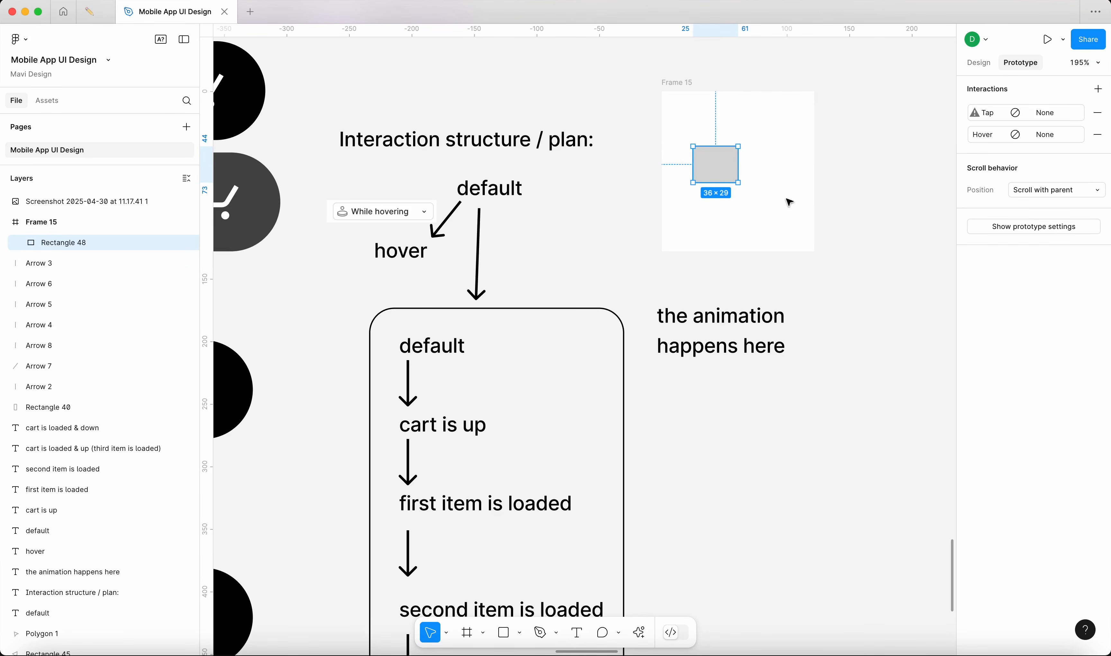
click(676, 84)
click(704, 178)
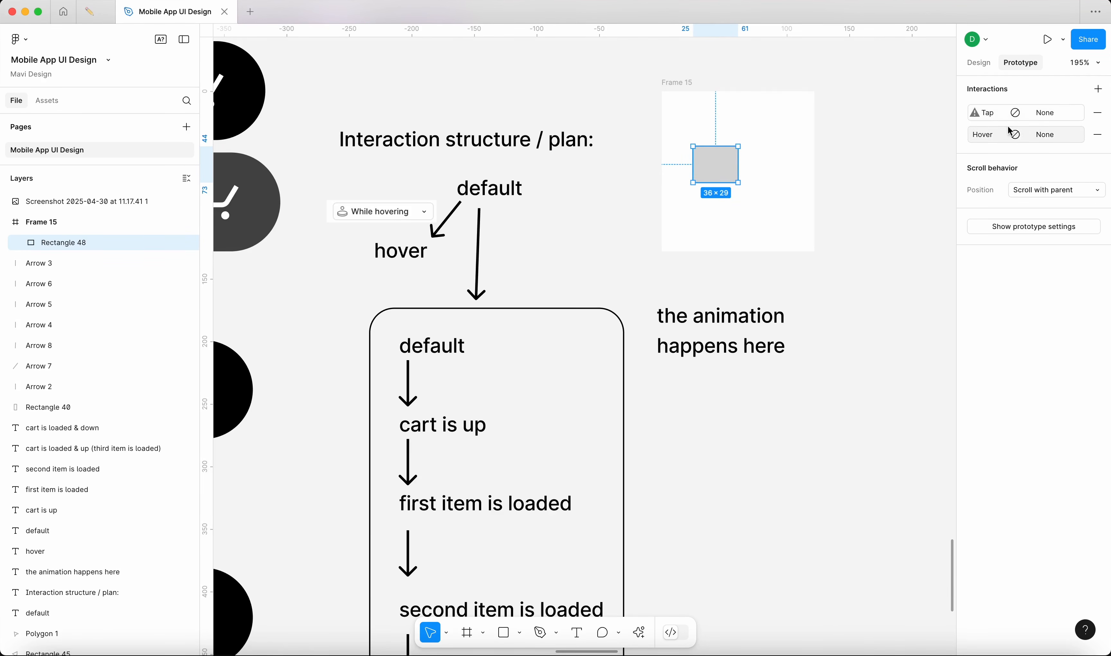
Step: Capture the On tap trigger field as a screenshot and place it beside the arrow leading down to the outlined box
click(984, 113)
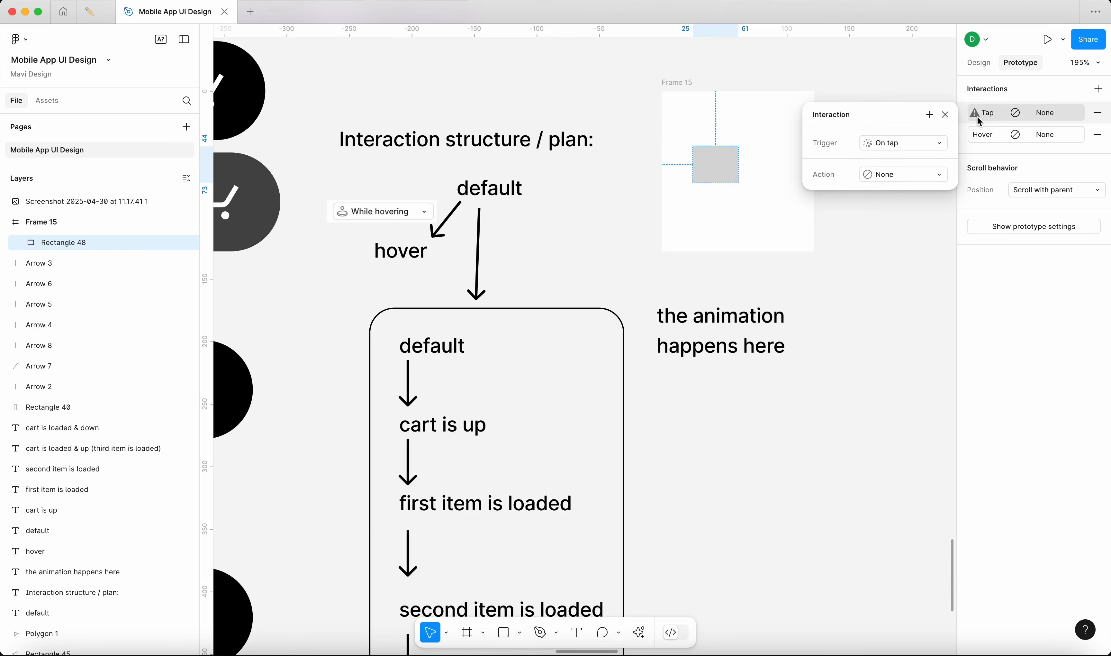
key(shift+super+4)
drag(852, 131, 969, 200)
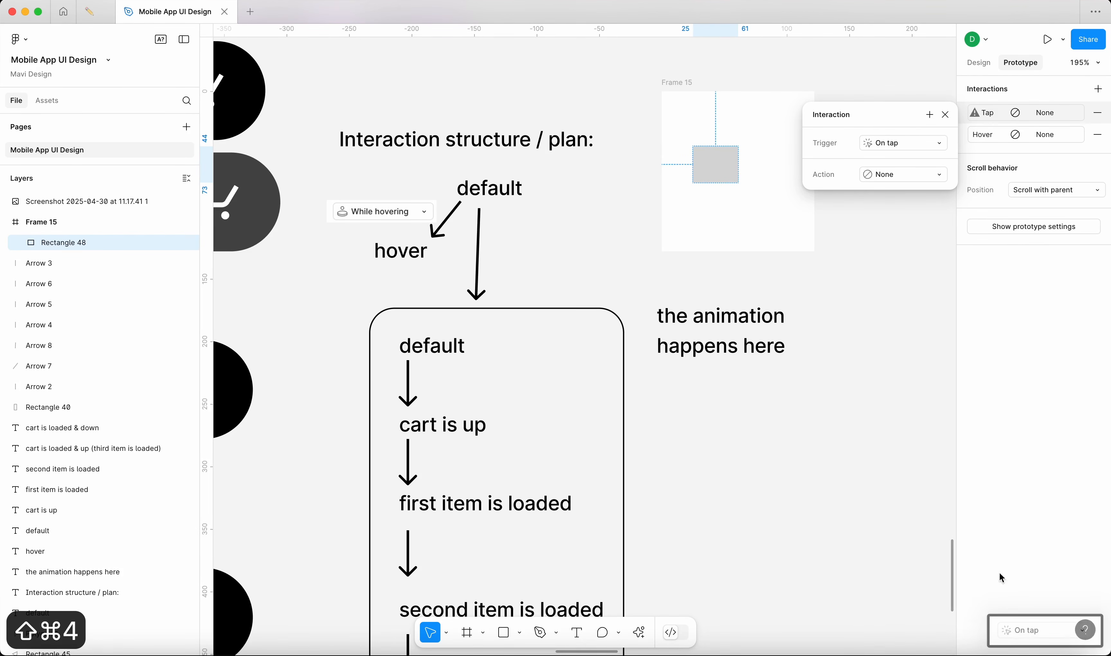
drag(559, 233, 609, 260)
drag(691, 256, 585, 232)
key(Escape)
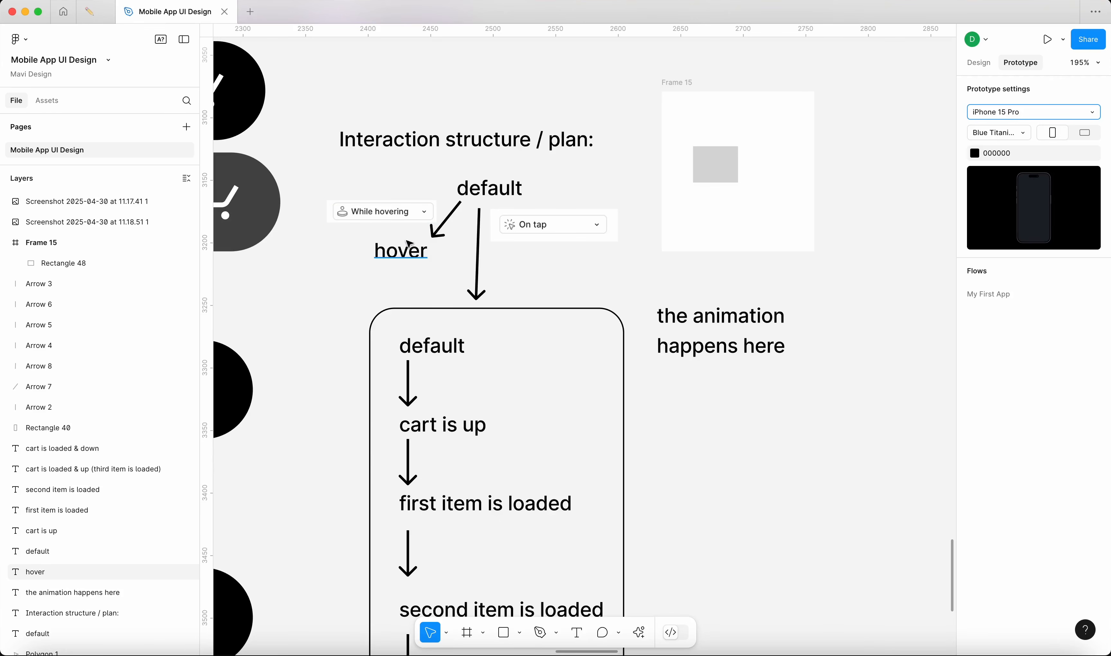
Step: Shift the "hover" label slightly to the left and delete the temporary frame with its rectangle
click(410, 249)
drag(395, 255, 386, 256)
key(Escape)
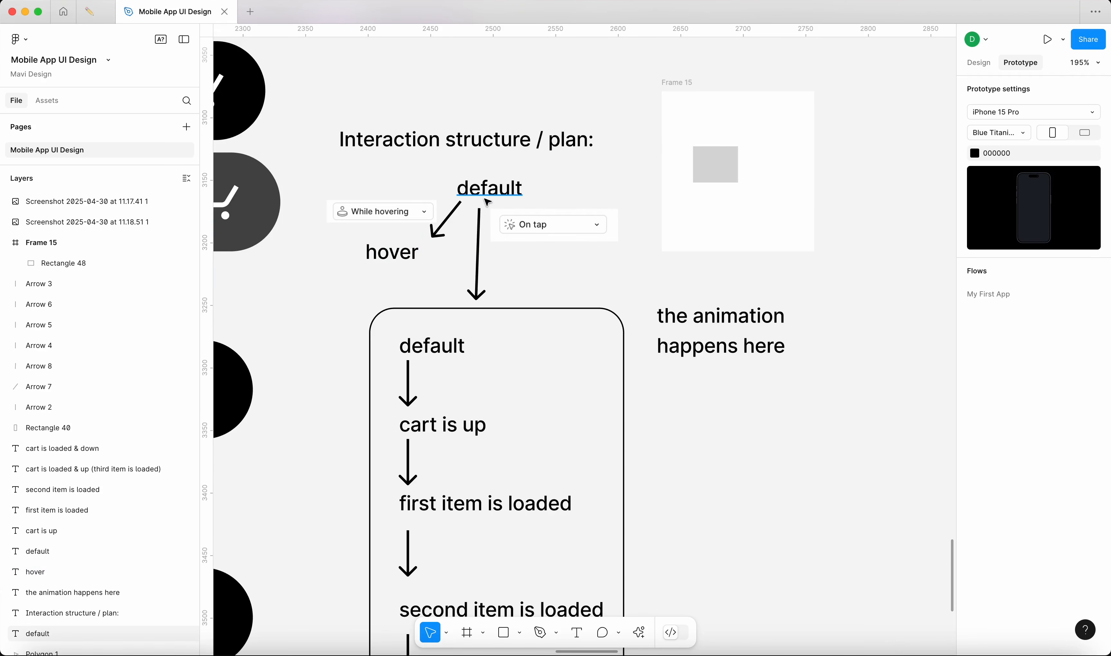
click(677, 104)
key(BackSpace)
Step: Review the interaction plan, from the hover and tap branches through each loading stage in the outlined box
click(392, 251)
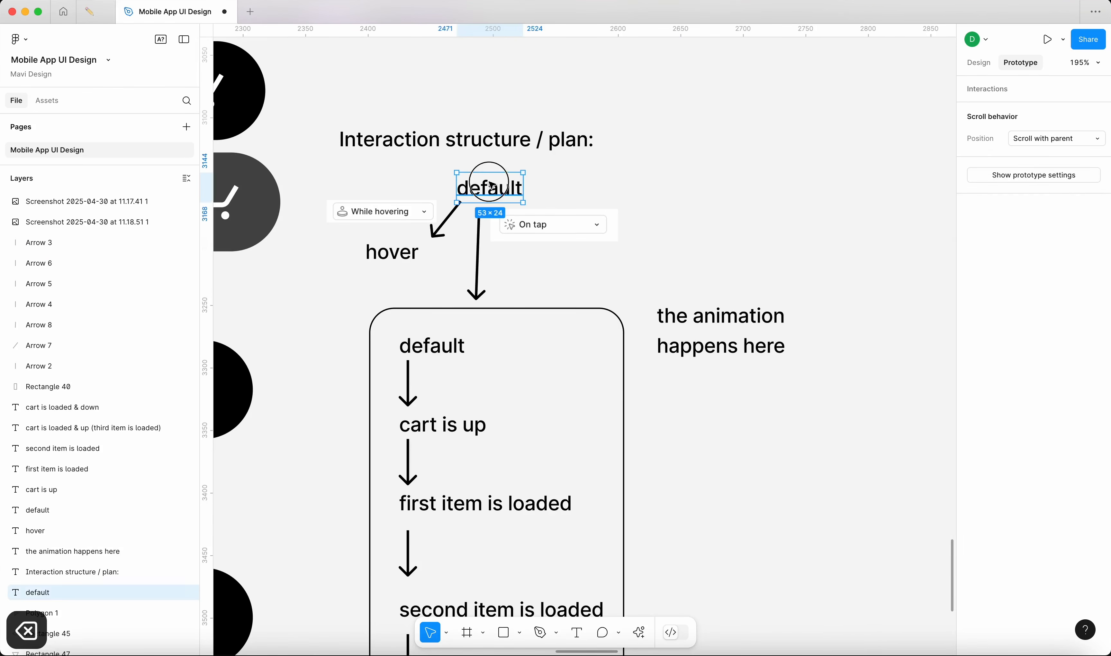
click(432, 345)
scroll(436, 325, down, 3)
scroll(436, 325, down, 2)
click(450, 293)
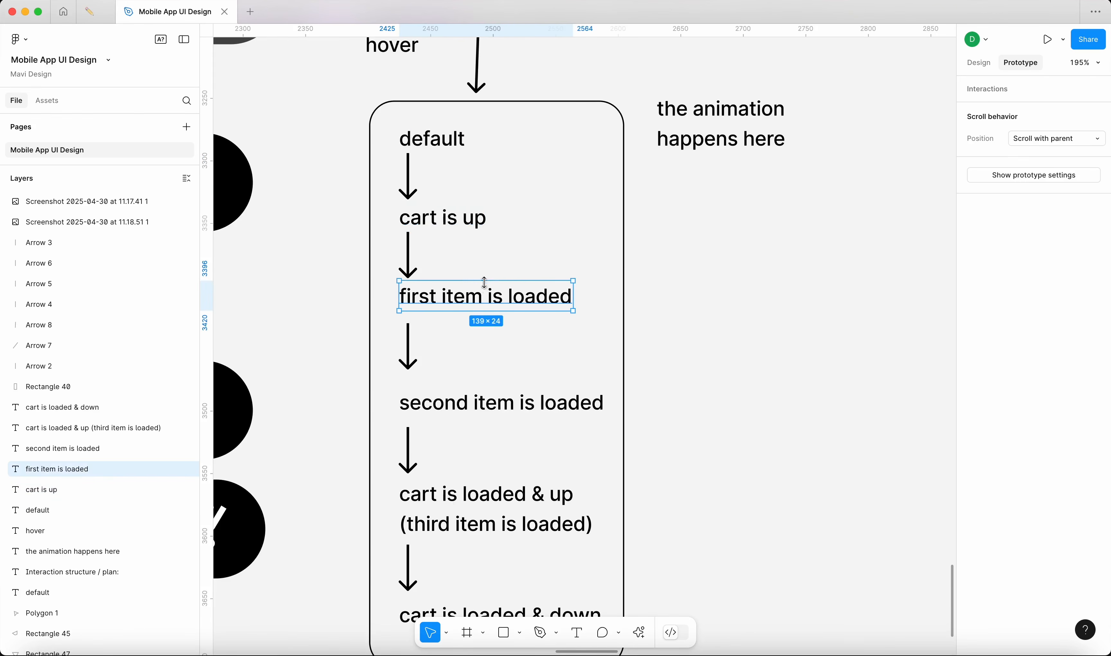
scroll(495, 360, down, 1)
click(499, 383)
click(774, 401)
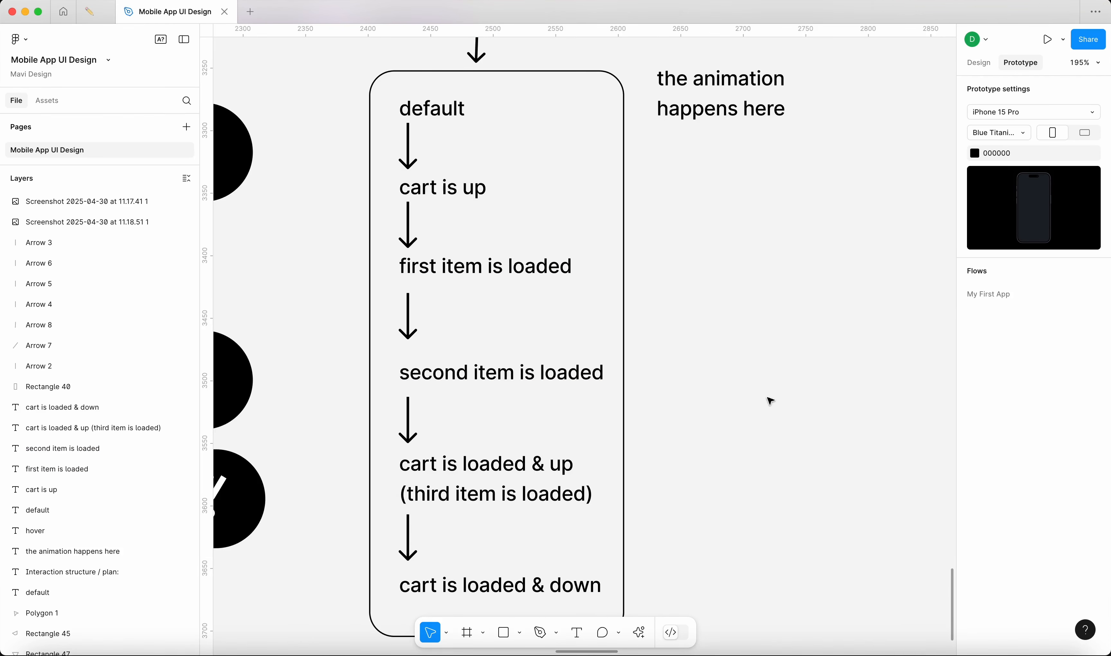
scroll(770, 399, down, 5)
scroll(756, 374, down, 1)
scroll(752, 359, up, 3)
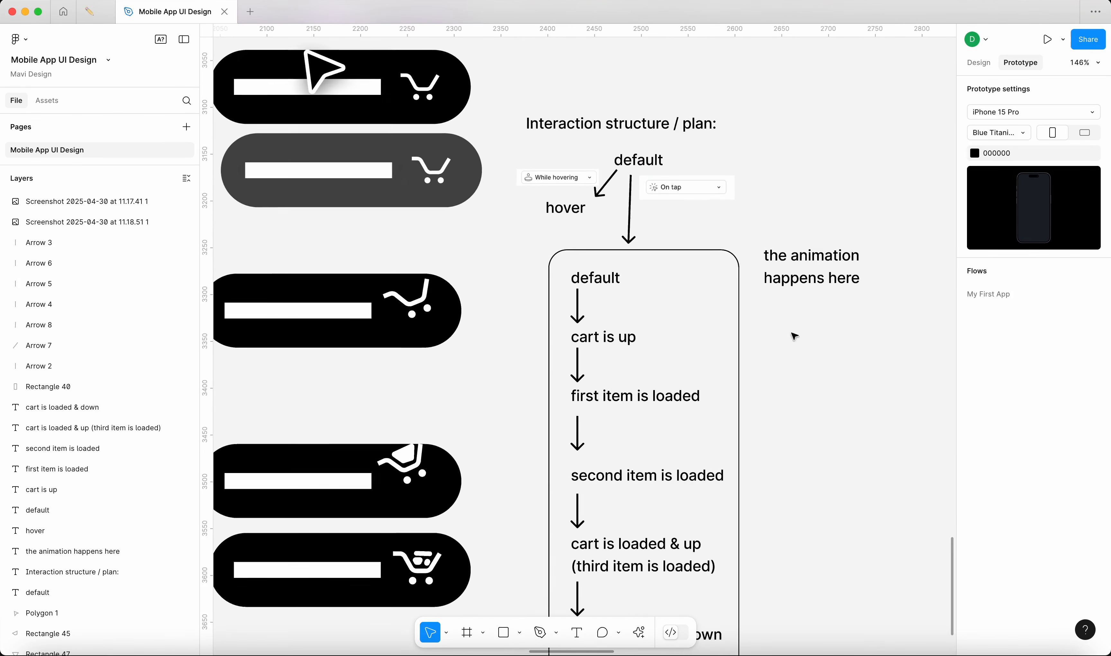
scroll(743, 293, down, 2)
click(489, 108)
scroll(626, 97, up, 5)
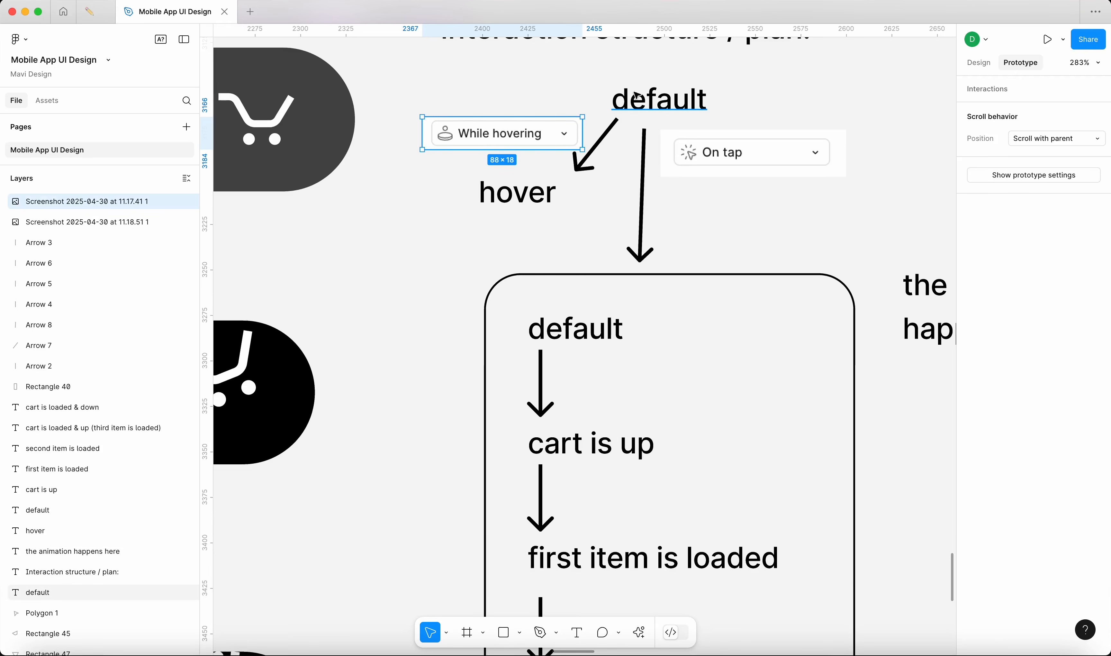
click(626, 96)
click(748, 155)
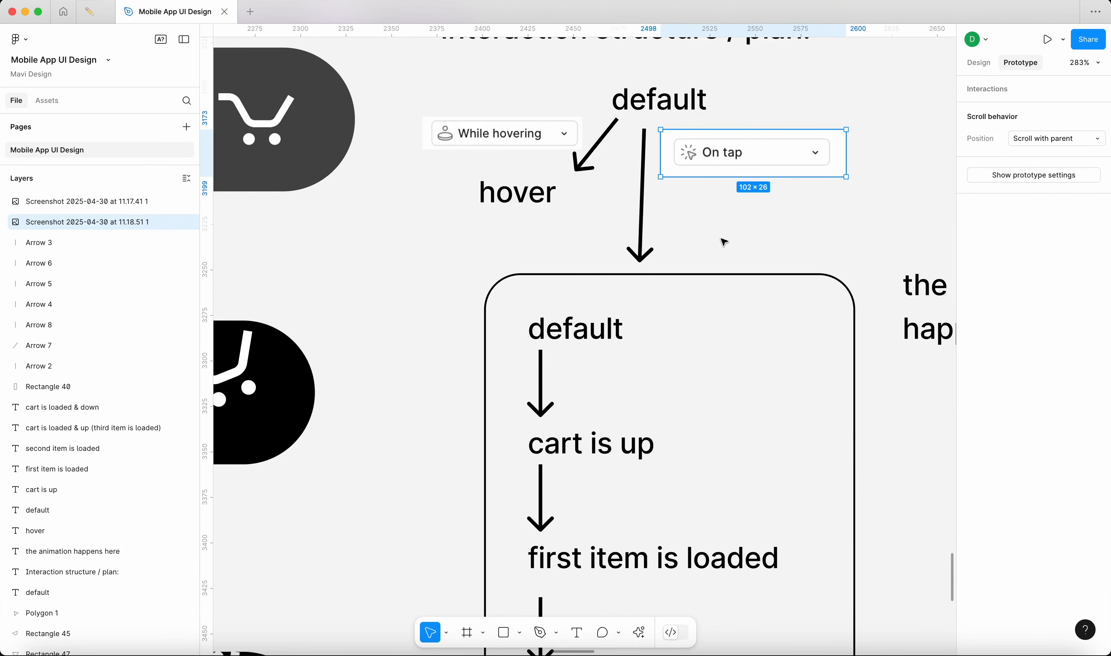
scroll(719, 244, down, 5)
click(543, 208)
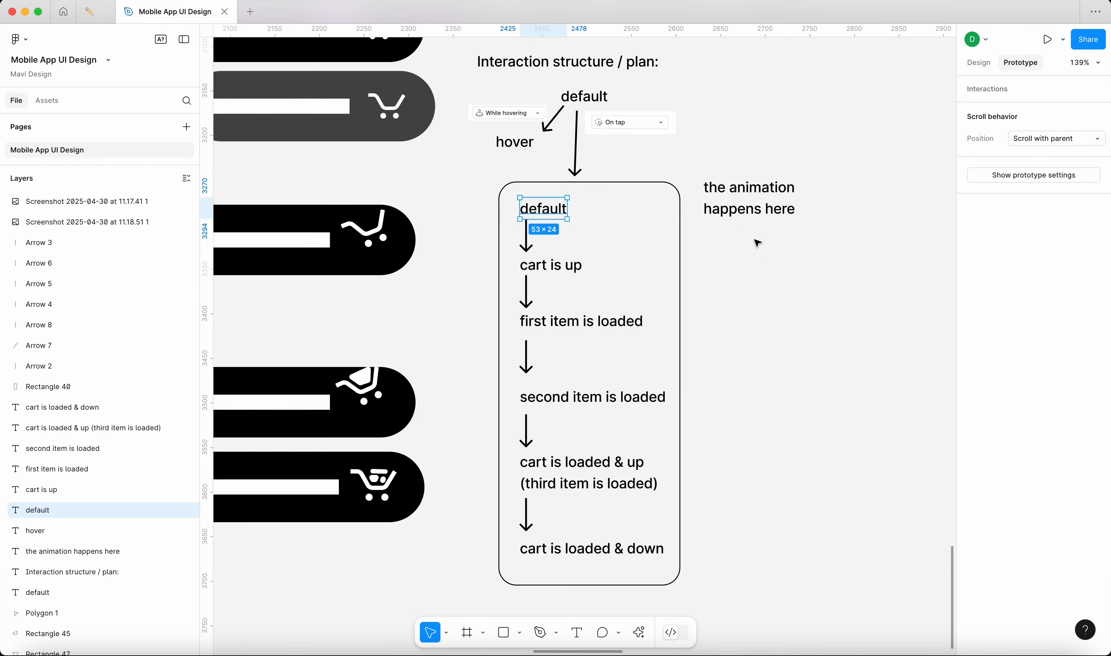
click(750, 241)
Step: Extend the arrow under the top "default" label into the outlined box so it ends above "cart is up"
scroll(543, 191, up, 4)
click(596, 157)
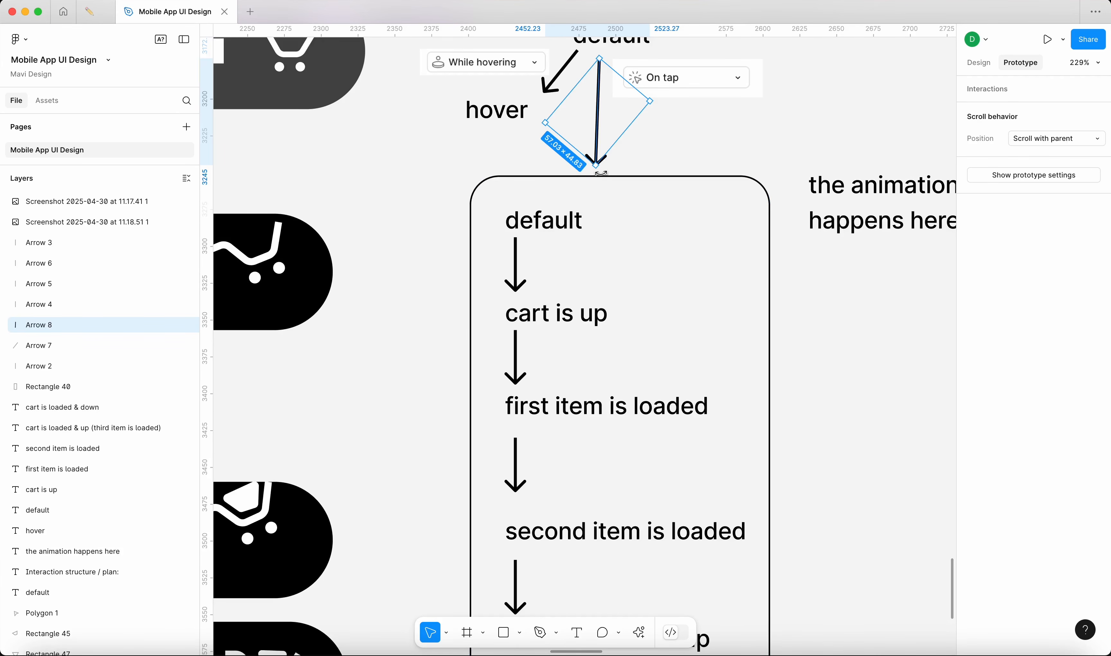
key(Return)
drag(599, 168, 600, 295)
key(Return)
click(844, 326)
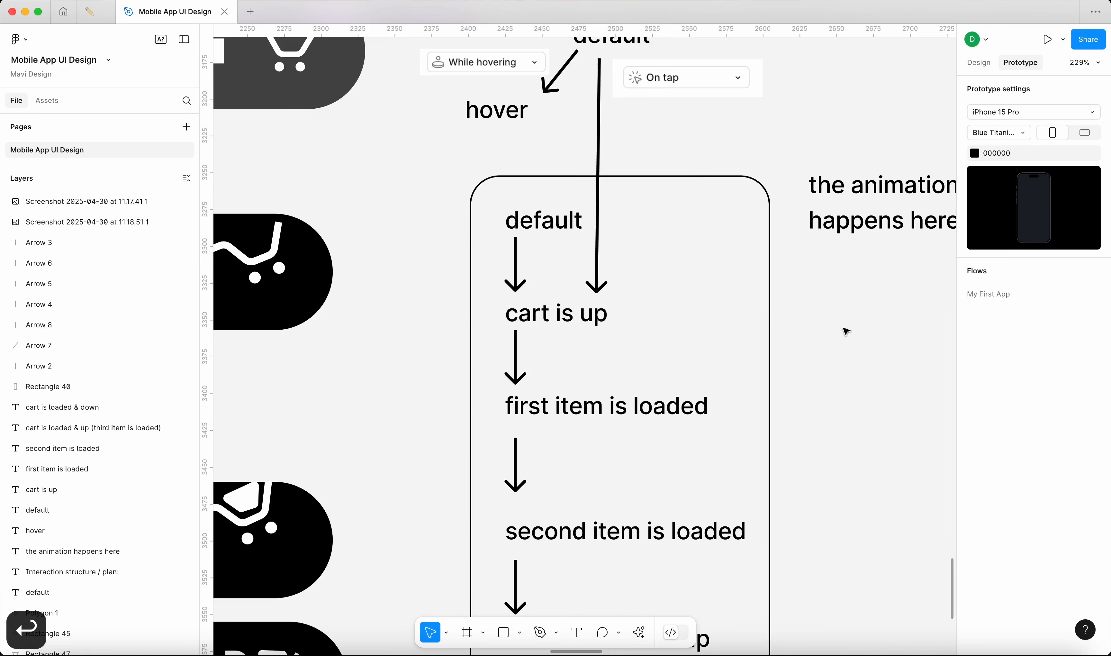
Step: Delete the "default" label and its arrow inside the outlined box, and angle the long arrow toward the start of "cart is up"
scroll(828, 320, down, 5)
click(632, 260)
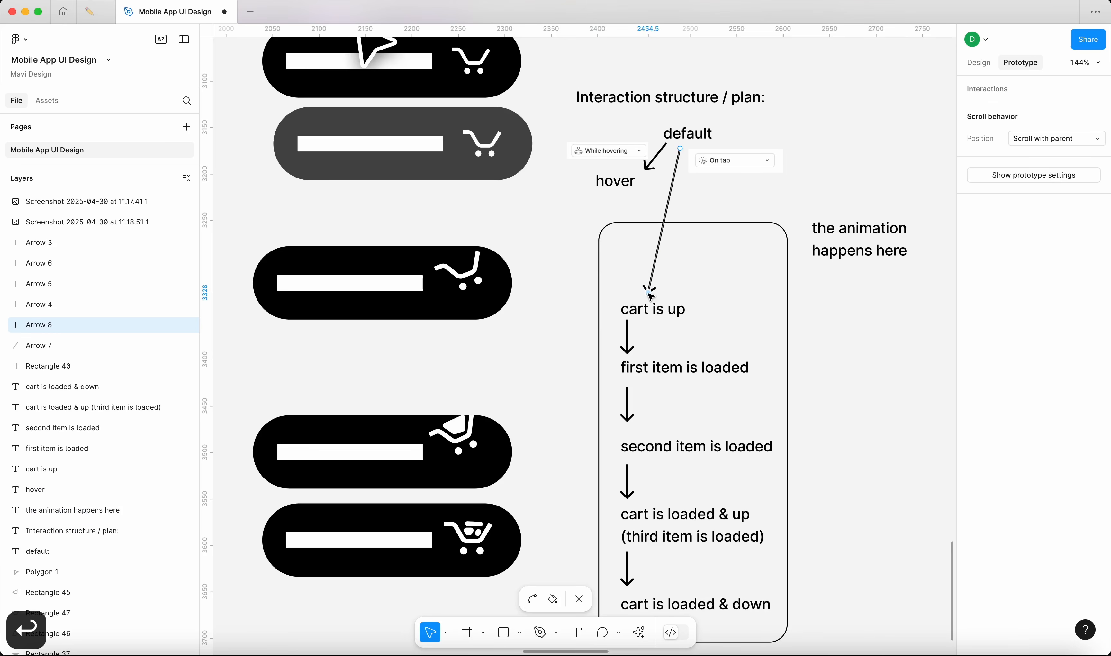
key(Return)
click(540, 312)
click(717, 170)
click(784, 195)
Step: Find the button component set in the Buttons section and copy its Primary variant
scroll(901, 355, down, 10)
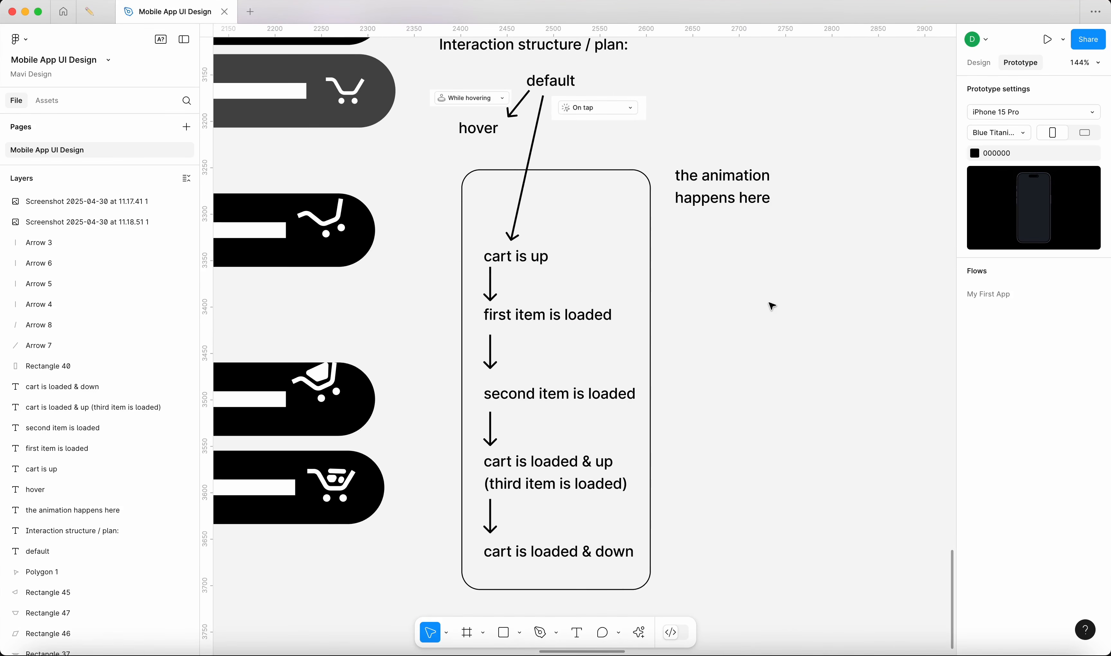
scroll(580, 298, left, 6)
scroll(369, 137, up, 8)
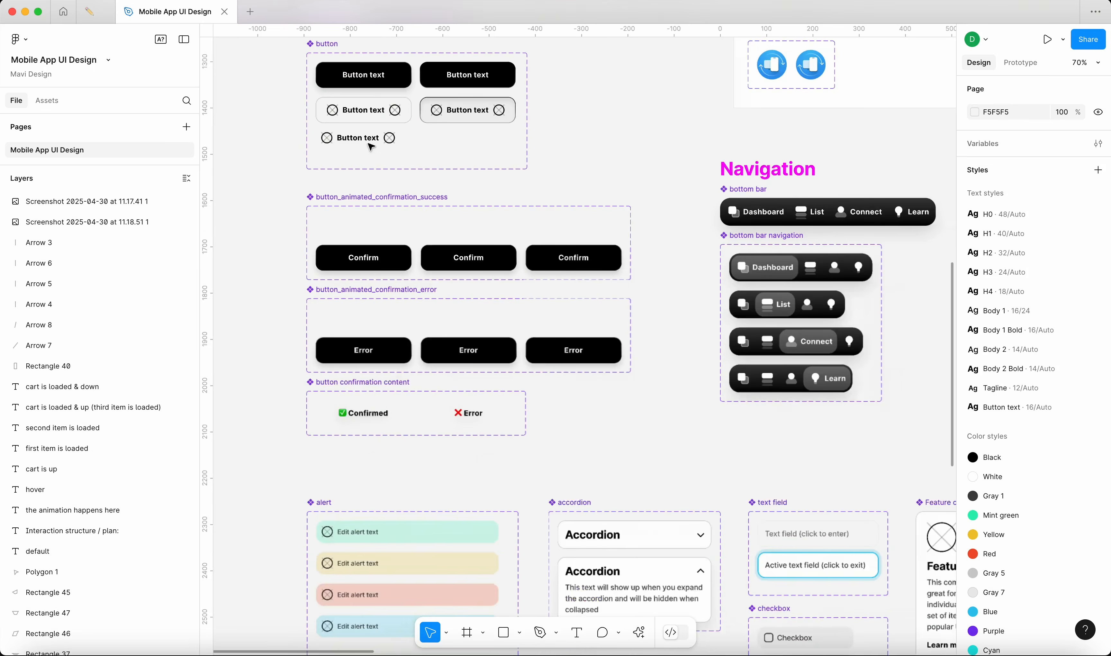
scroll(428, 212, up, 3)
click(509, 158)
scroll(509, 158, up, 10)
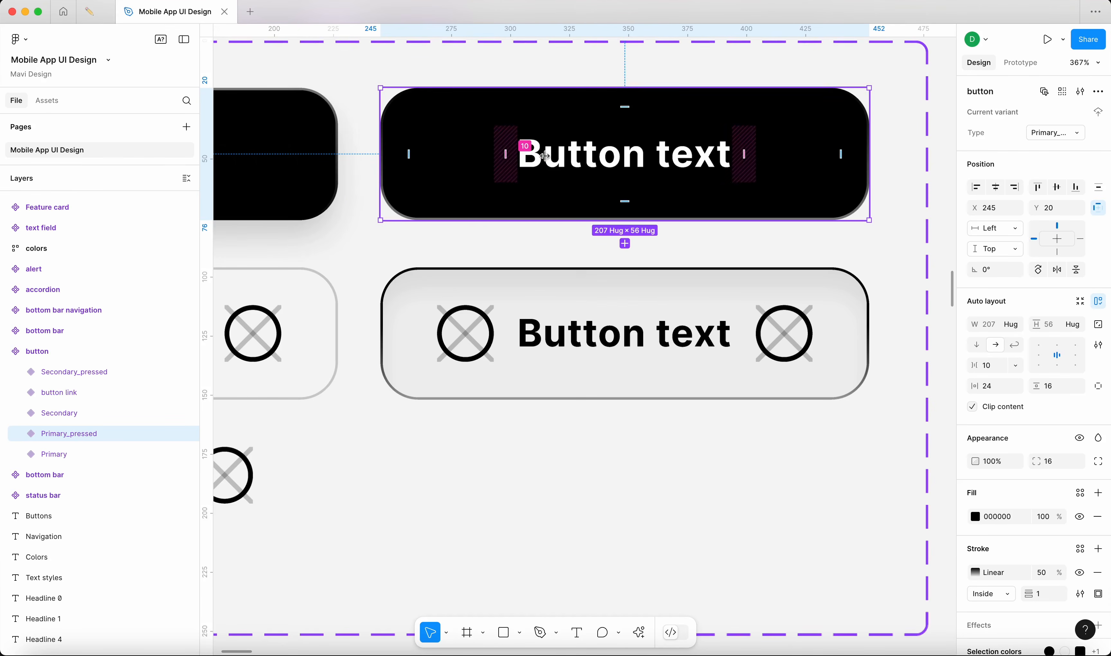
scroll(680, 153, down, 6)
click(497, 82)
click(484, 150)
click(630, 151)
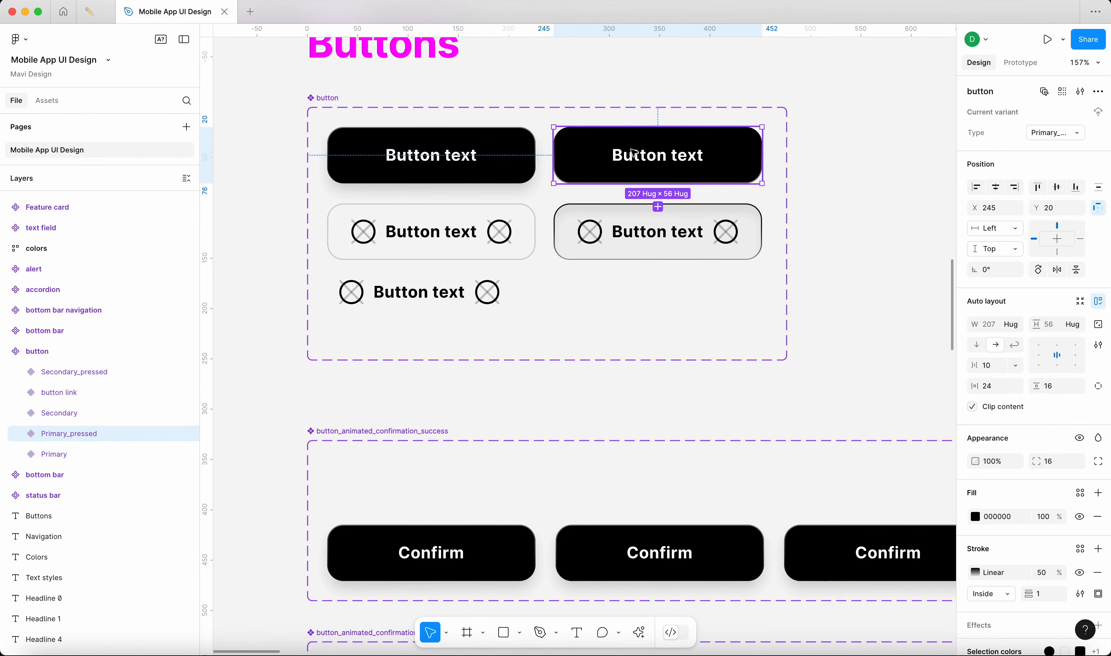
click(409, 151)
key(super+c)
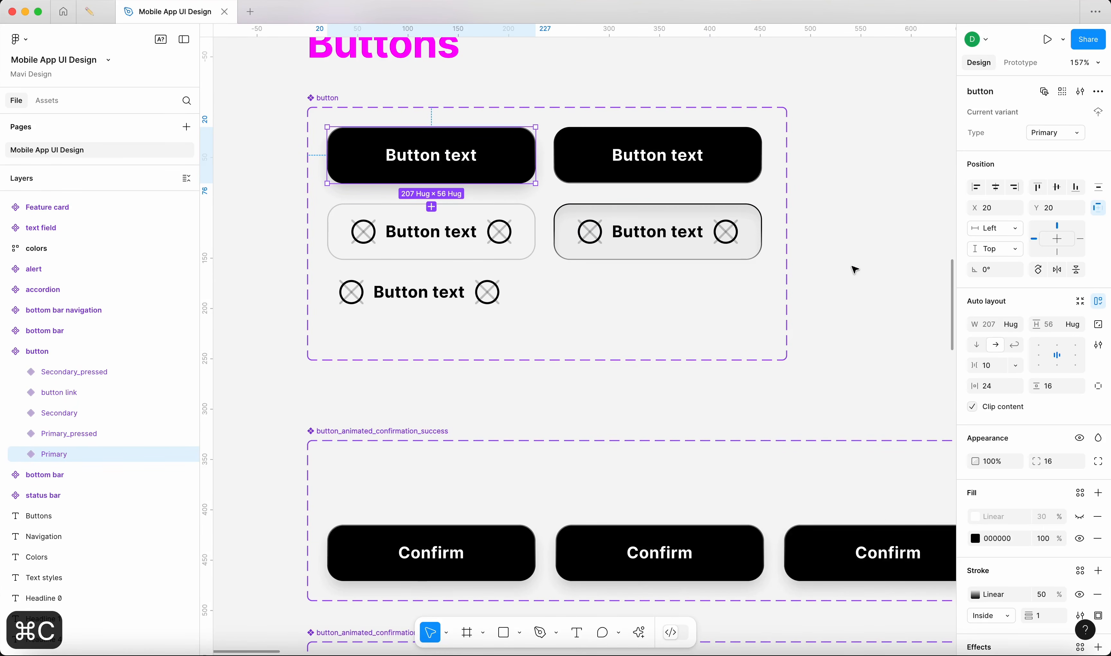
Step: Paste the copied Primary button to the right of the interaction plan
scroll(854, 270, down, 15)
click(731, 277)
scroll(689, 259, up, 5)
key(super+v)
drag(578, 337, 670, 233)
Step: Look over the Buttons and Navigation component sections and the app screens around the pasted button
scroll(567, 245, down, 6)
scroll(565, 246, up, 4)
scroll(566, 246, left, 5)
scroll(462, 201, up, 6)
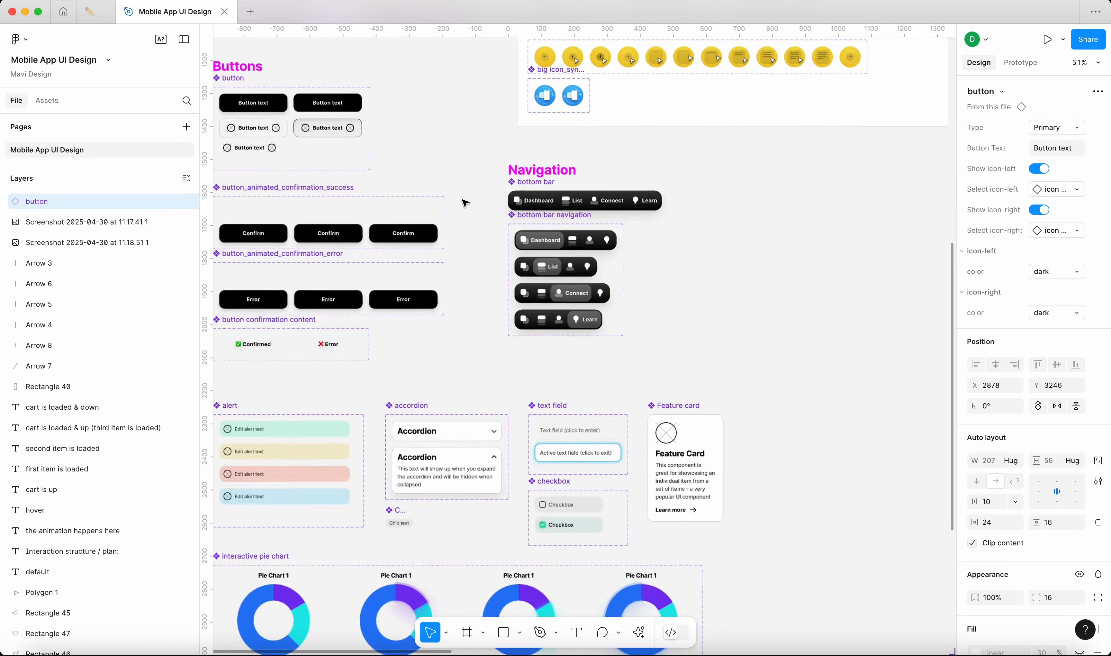
scroll(588, 208, up, 10)
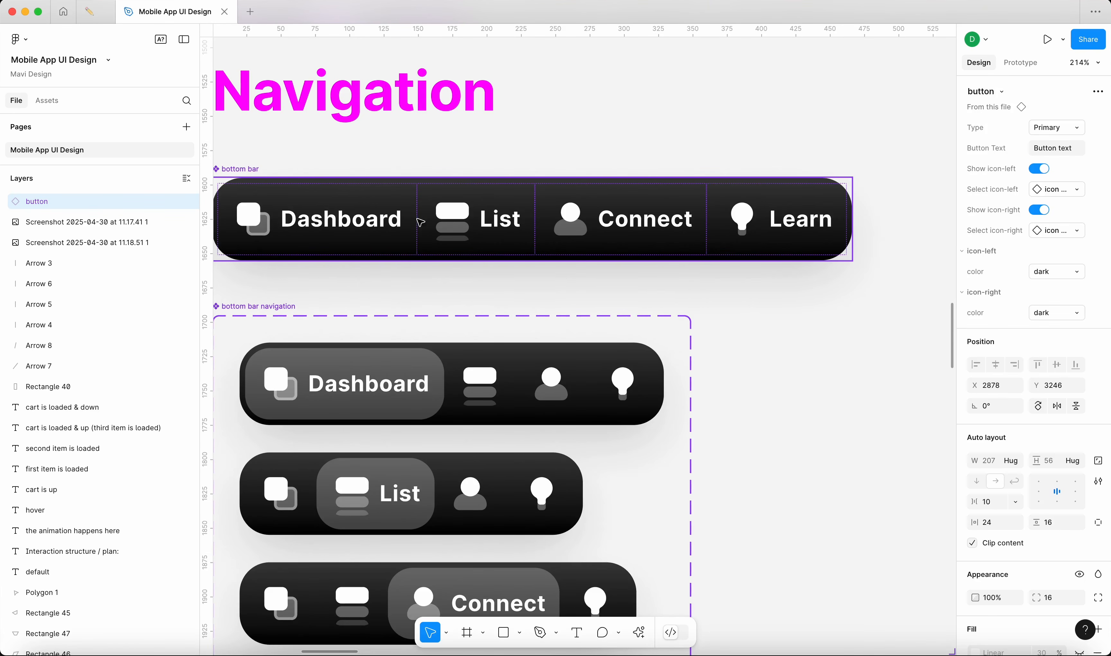
scroll(775, 273, down, 8)
click(828, 321)
drag(827, 311, 274, 342)
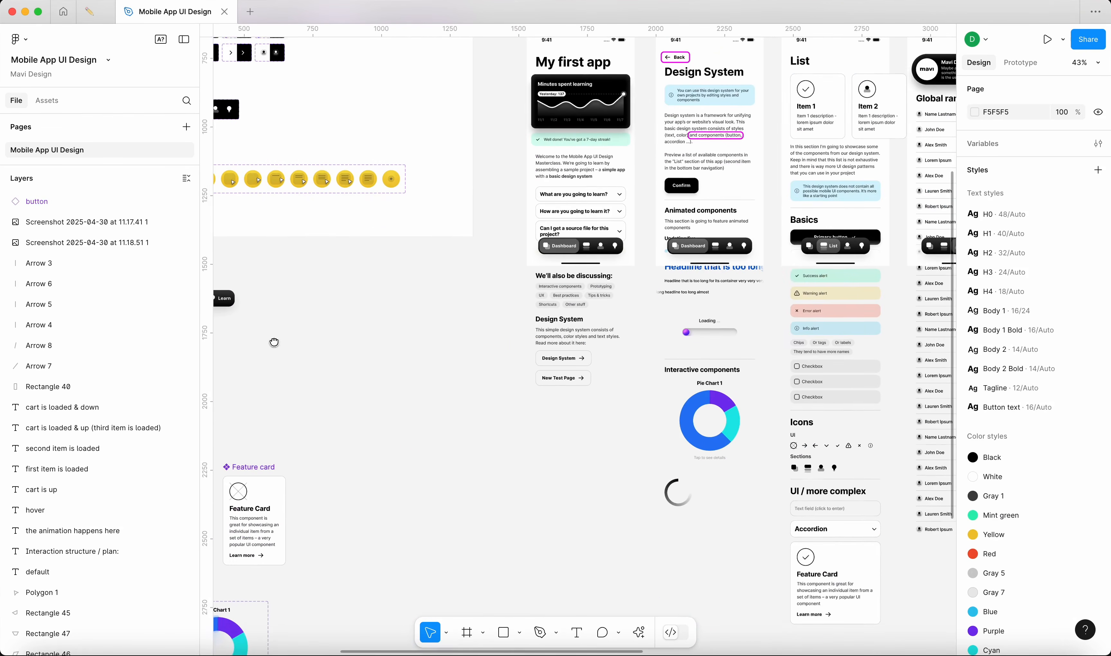
drag(446, 318, 372, 424)
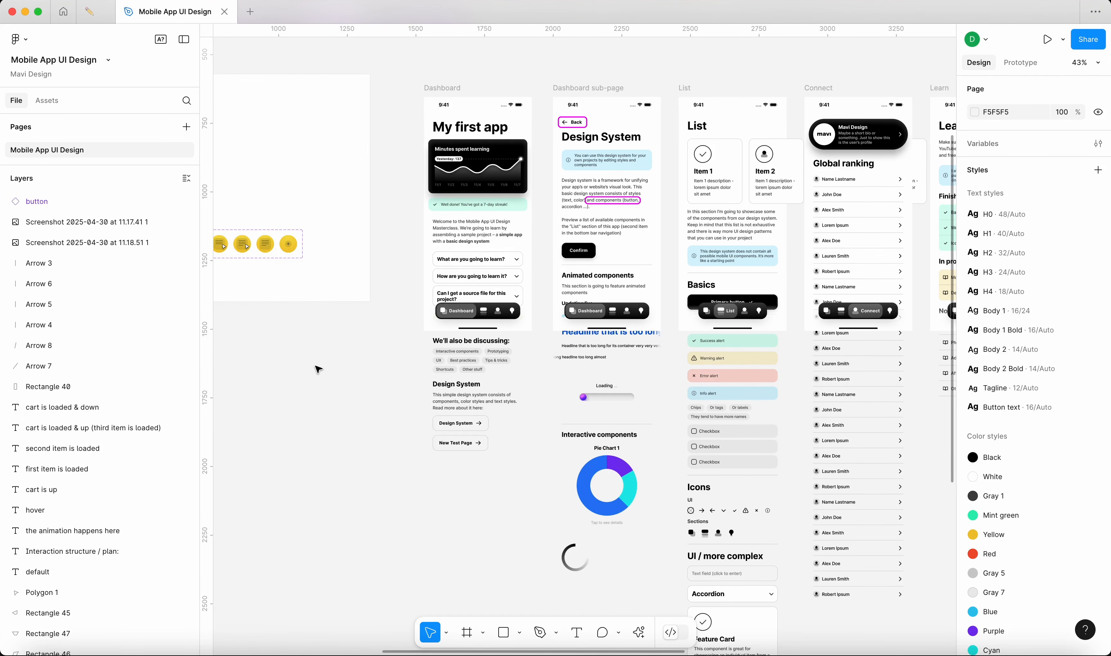
scroll(306, 289, down, 5)
scroll(298, 214, down, 8)
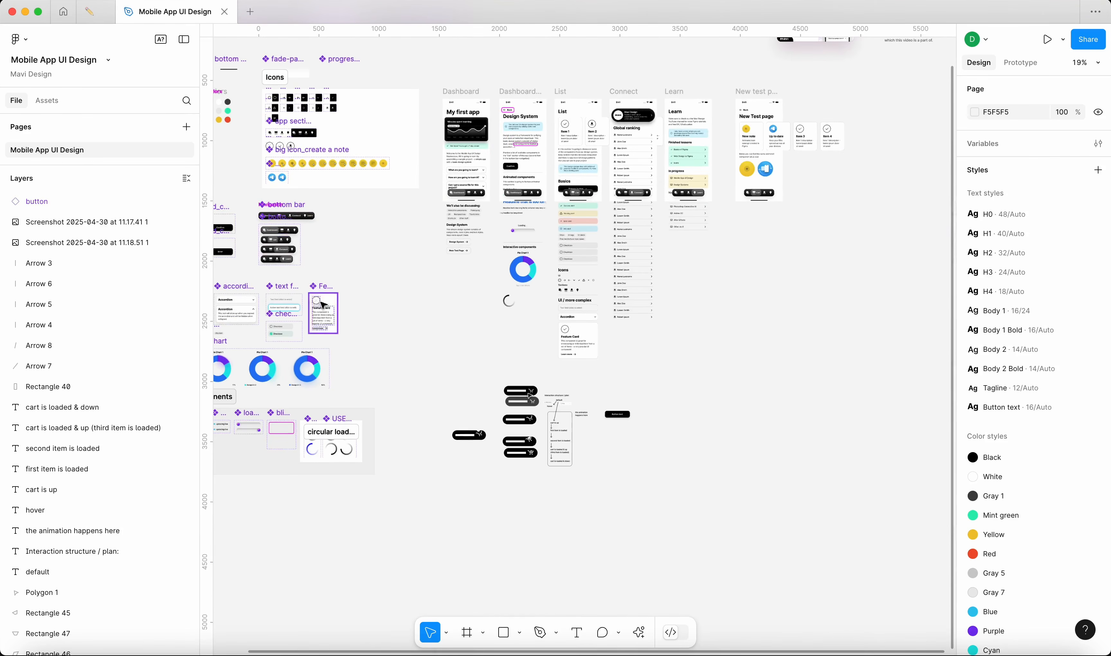
Step: Move the pasted Primary button up and to the left, nearer the interaction plan, and detach it from its component
scroll(434, 392, up, 5)
click(842, 439)
drag(842, 440, 834, 414)
scroll(828, 407, up, 6)
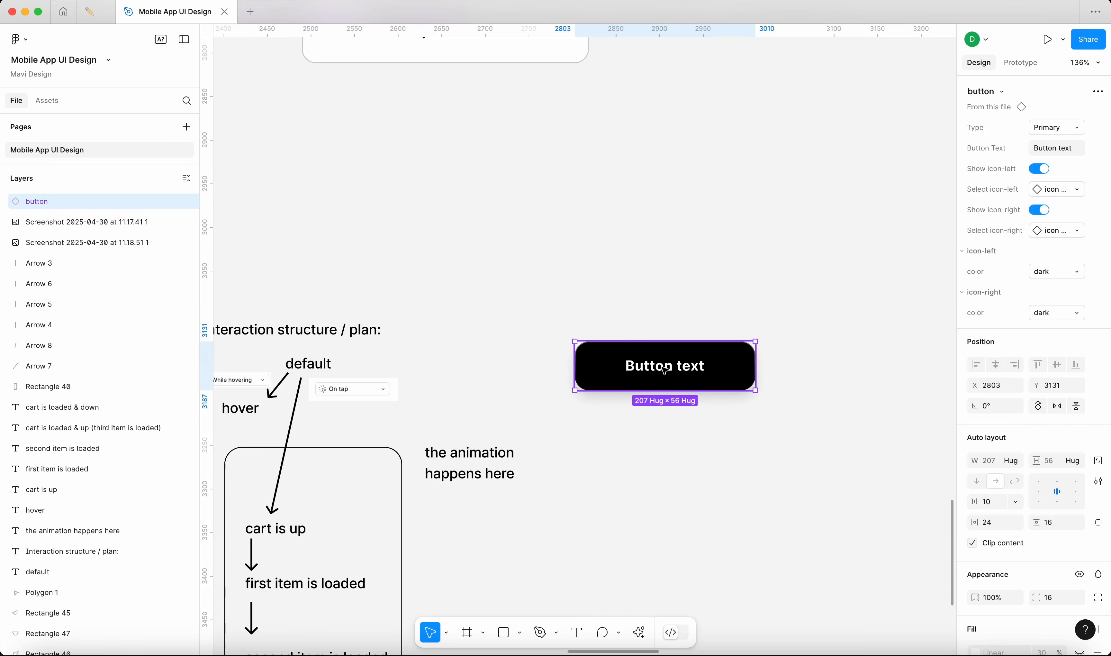
key(alt+super+b)
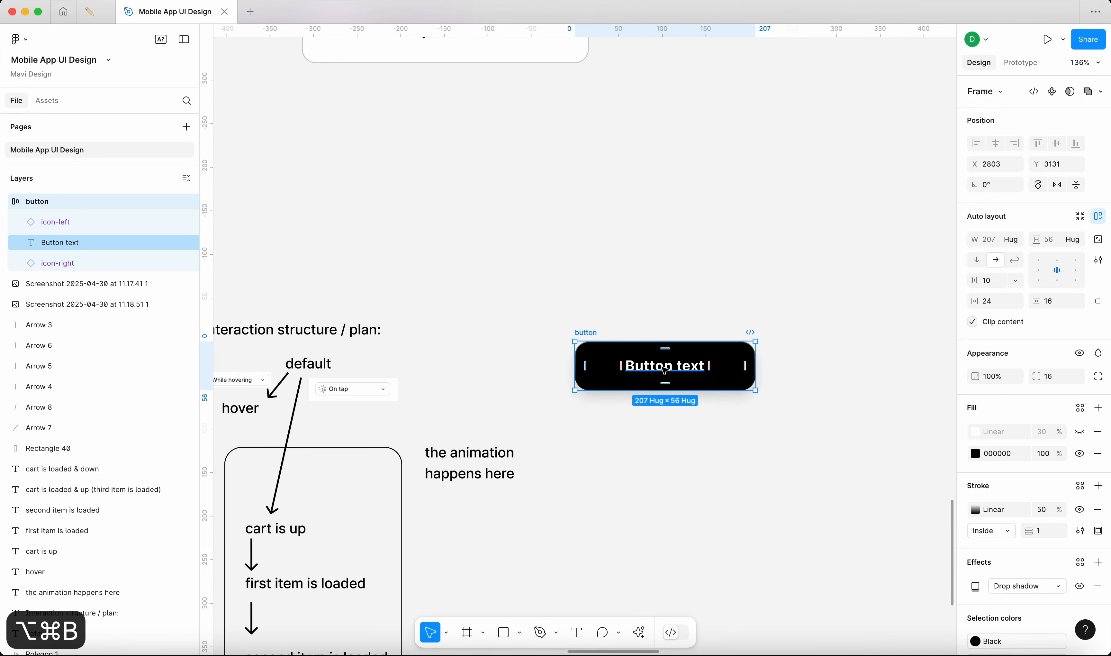
Step: Delete the icon-right and icon-left placeholders from the detached button and nudge it upward
click(723, 372)
key(BackSpace)
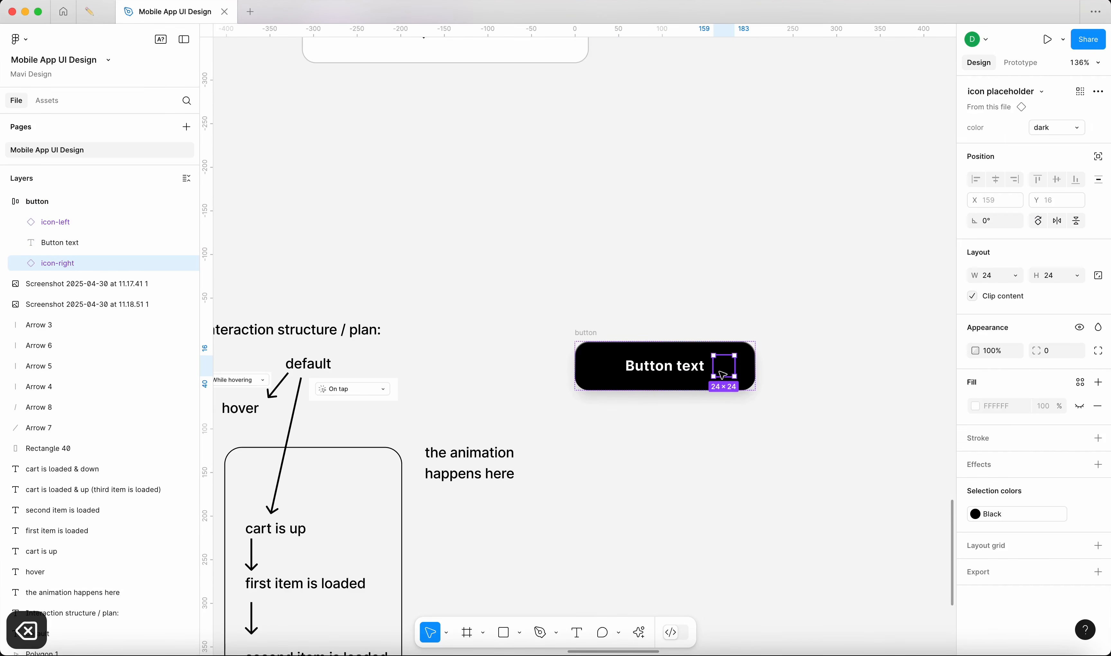
click(597, 368)
key(BackSpace)
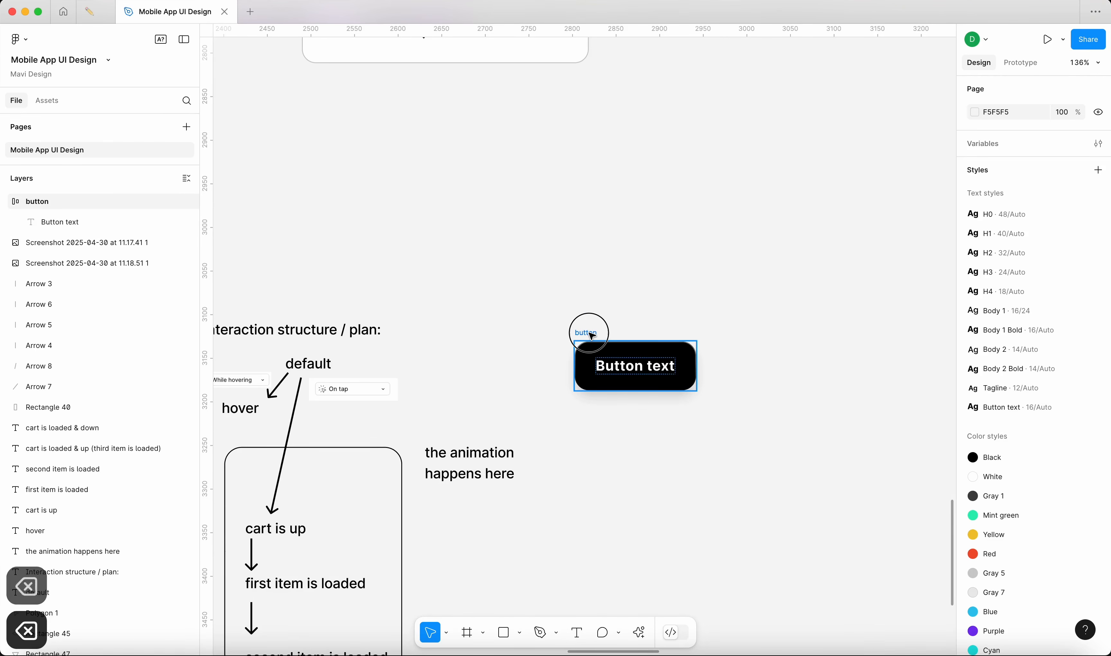
drag(588, 333, 580, 305)
scroll(589, 310, down, 5)
key(Escape)
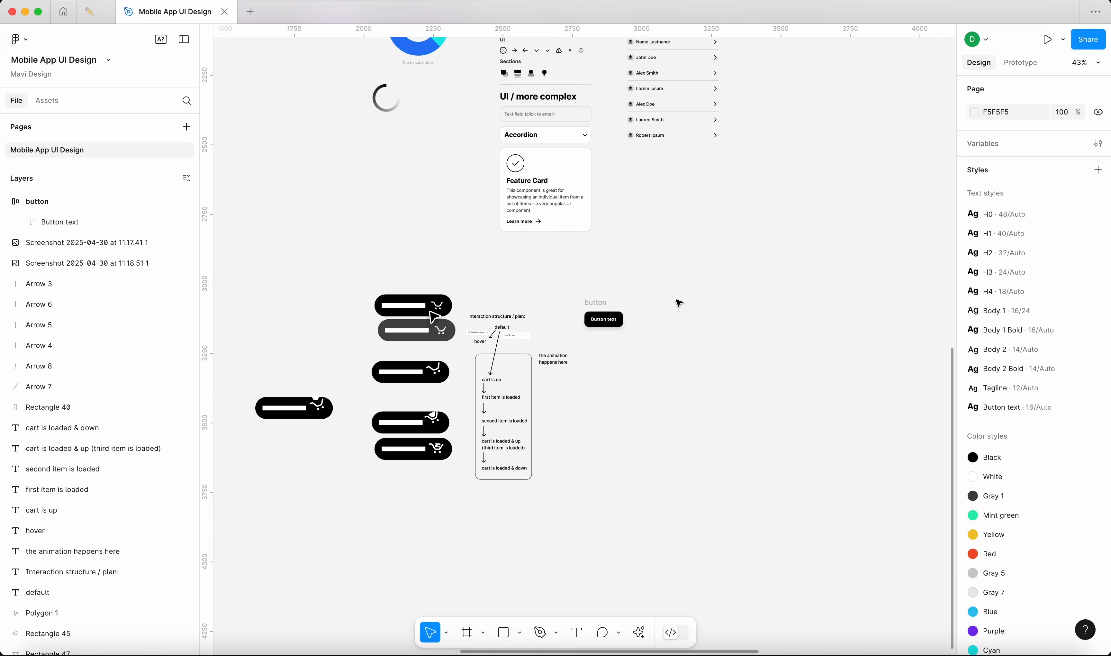
Step: Remove the linear stroke from the detached button
click(594, 320)
scroll(590, 325, up, 5)
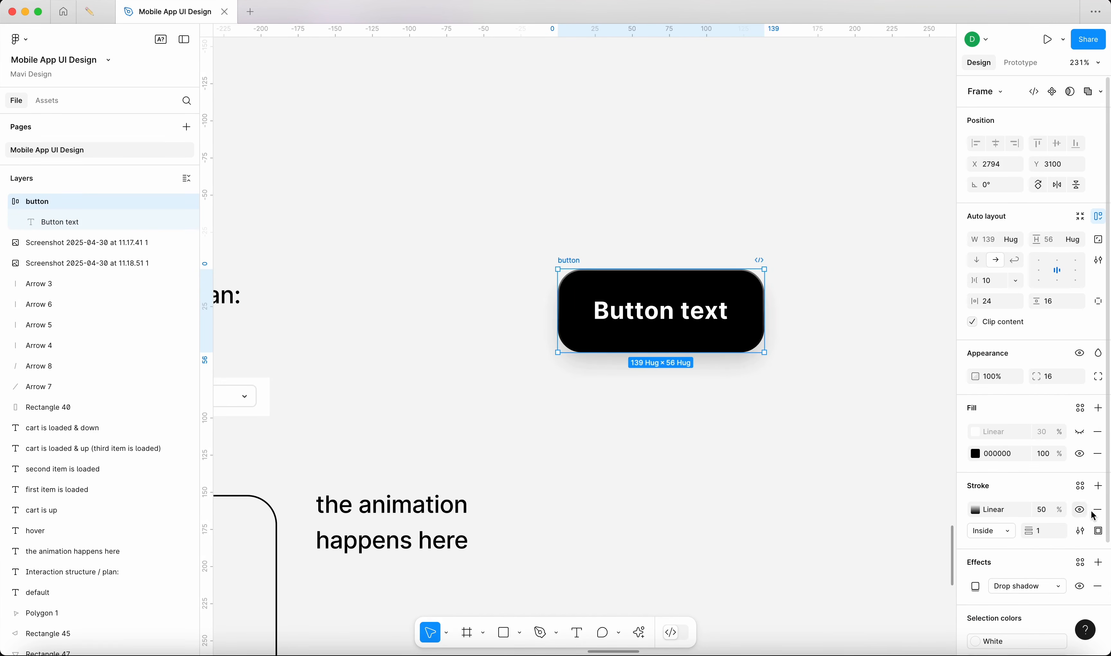
click(1098, 510)
key(Escape)
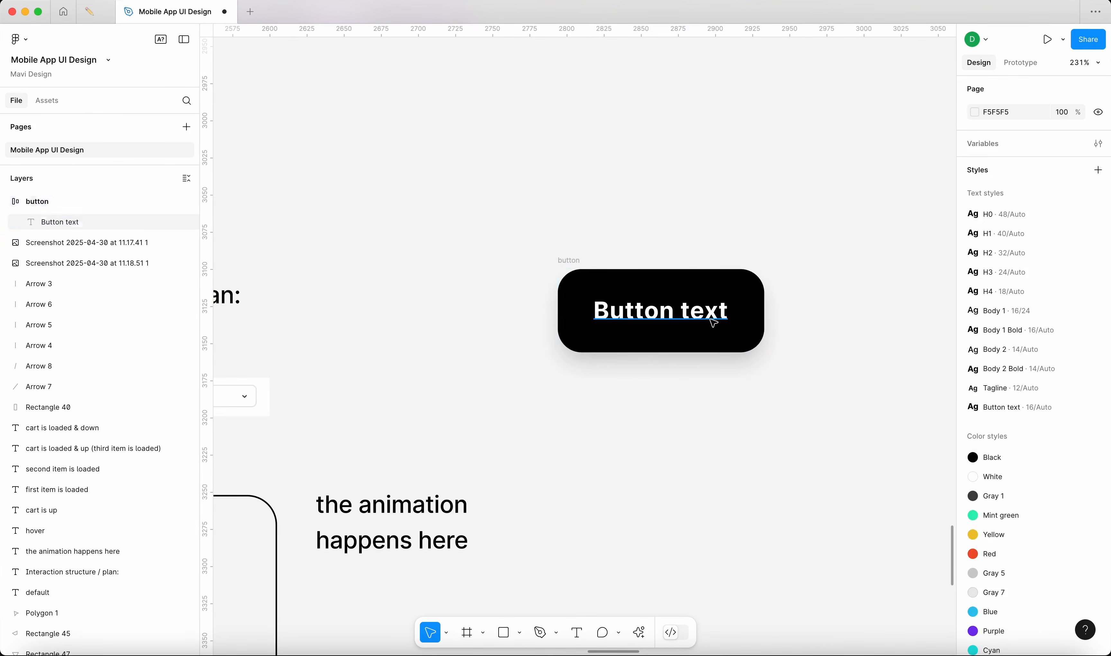
click(716, 320)
key(Escape)
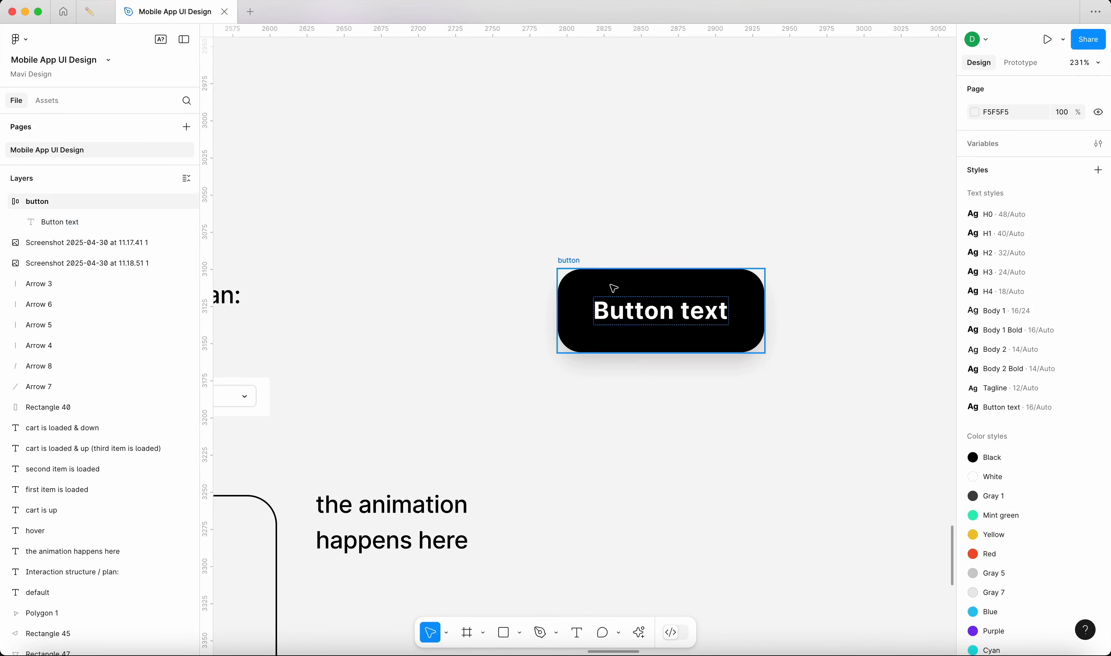
Step: Set the button's horizontal auto layout padding to 32
click(580, 264)
click(995, 301)
key(shift+Up)
key(Down)
key(Down)
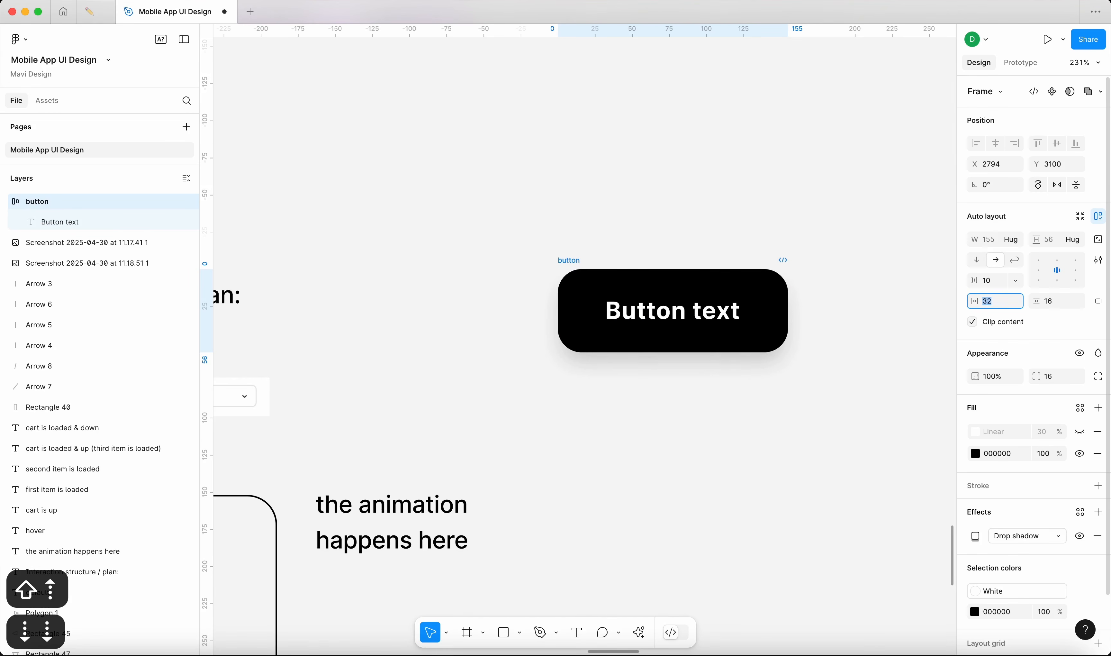
key(Return)
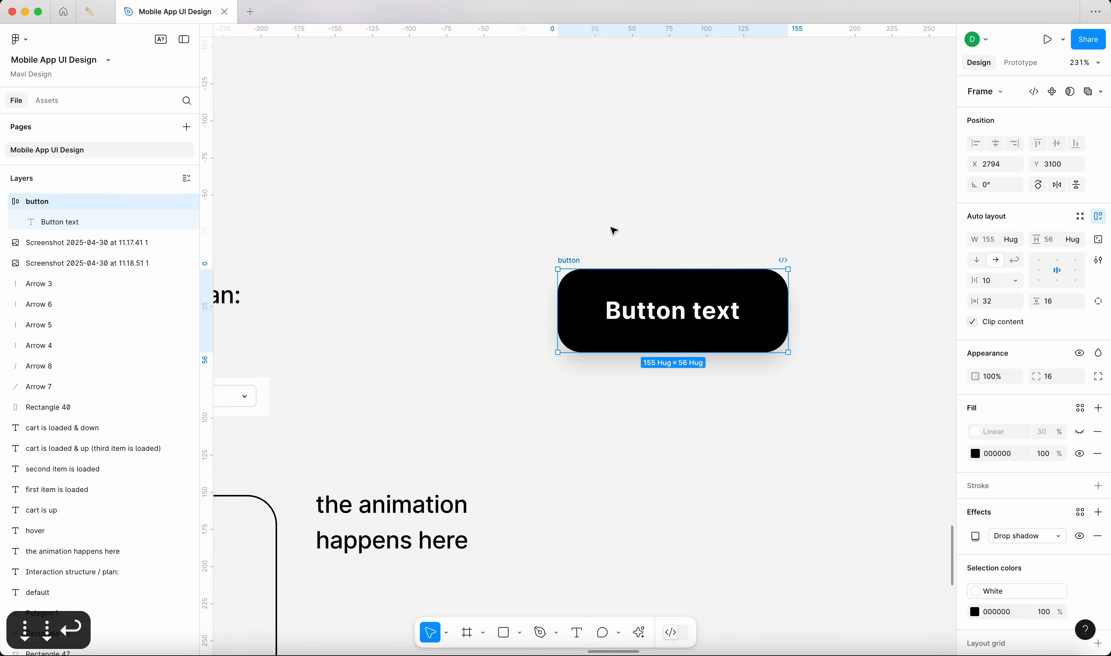
Step: Round the button into a pill with a corner radius of 39 and remove its drop shadow
drag(1036, 376, 221, 408)
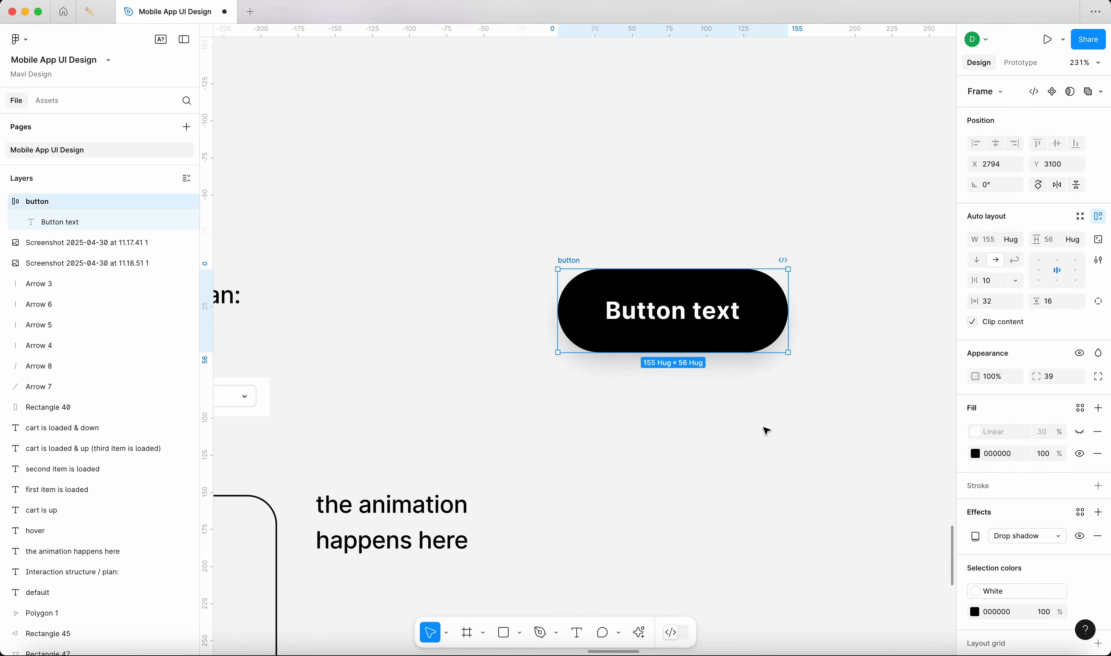
click(766, 431)
scroll(767, 431, down, 10)
click(719, 382)
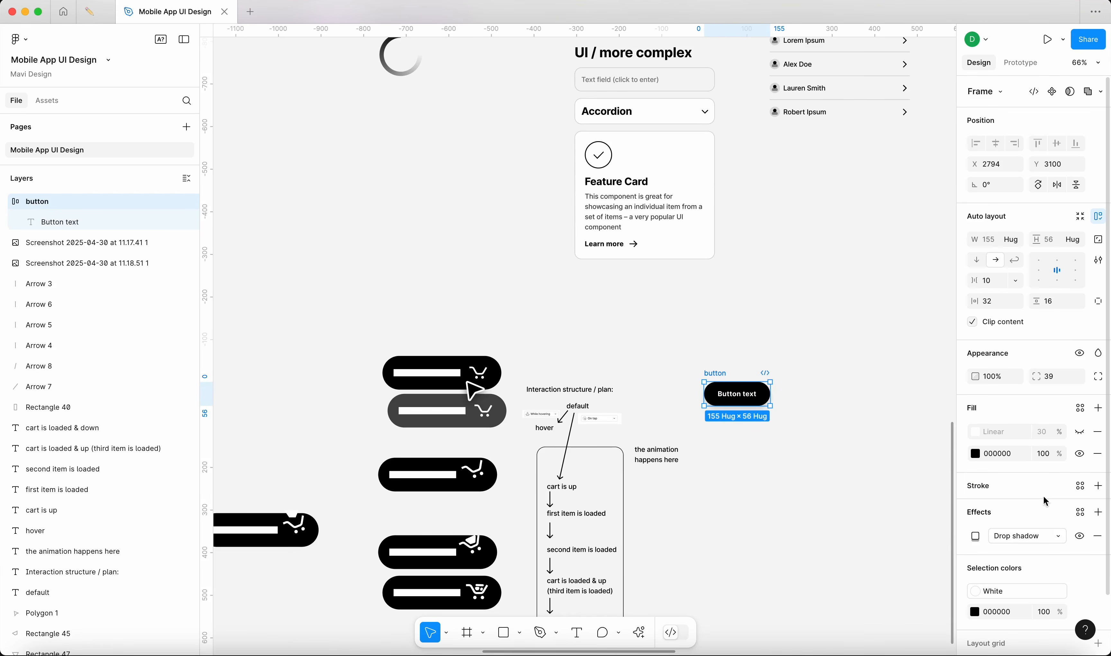
click(1098, 535)
click(905, 507)
Step: Nudge the pill button up and place a button component from this file's local assets above it
scroll(724, 379, up, 3)
drag(717, 367, 707, 350)
scroll(696, 362, down, 4)
scroll(696, 362, down, 5)
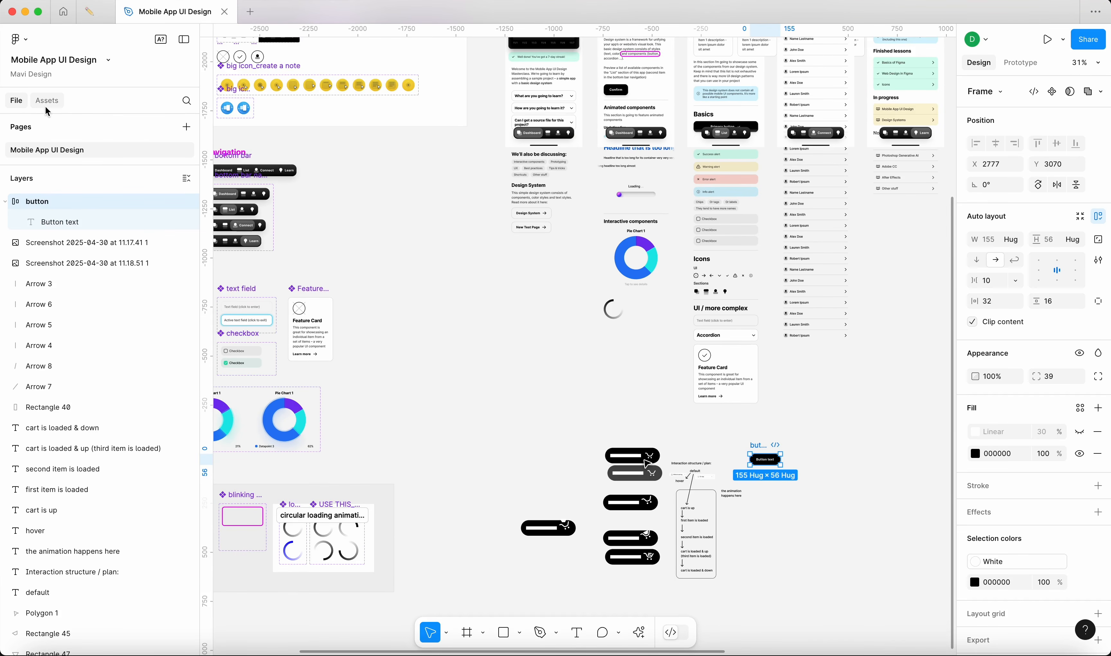
click(47, 102)
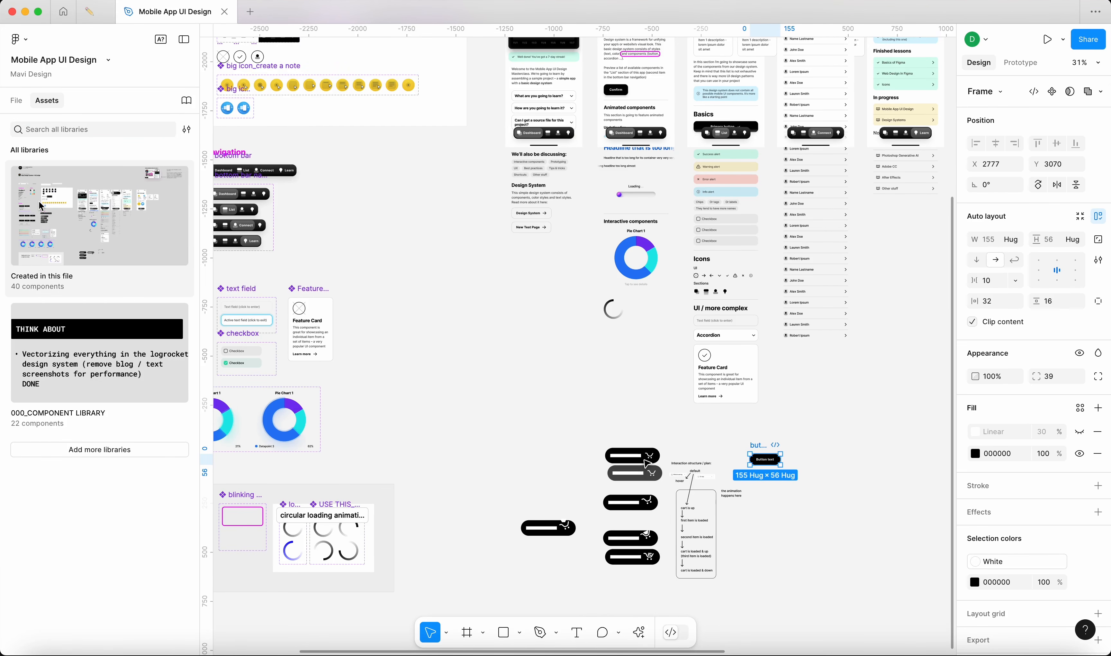
click(67, 217)
drag(146, 392, 827, 435)
scroll(767, 368, up, 5)
drag(767, 329, 550, 406)
click(407, 477)
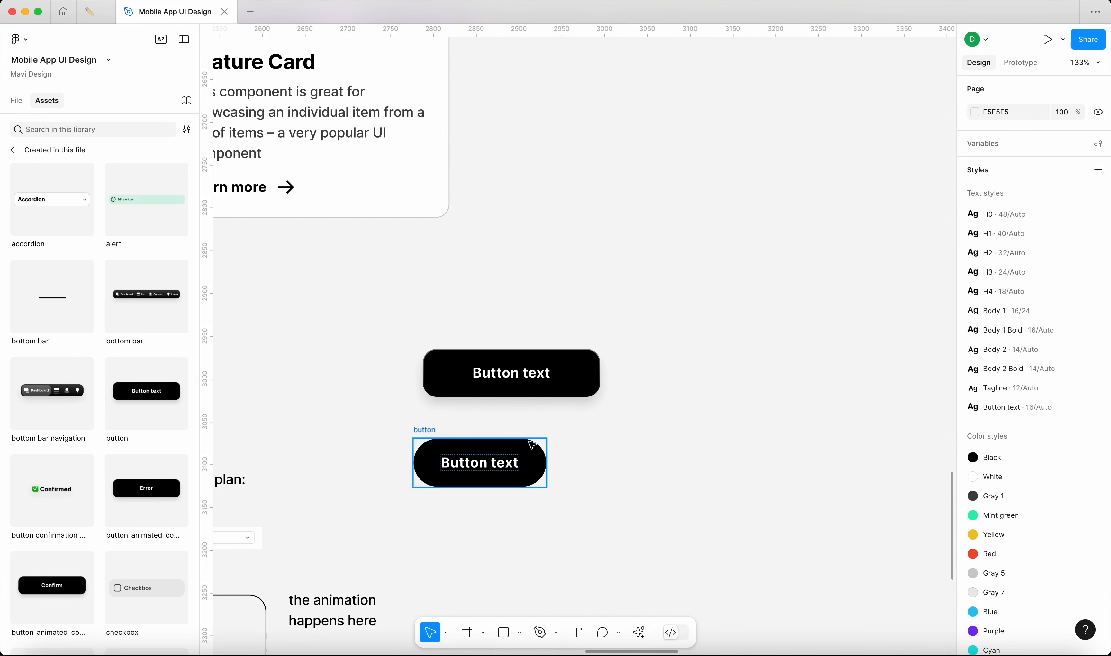
Step: Delete the extra button component placed above the pill button
double_click(498, 457)
drag(499, 458, 501, 457)
click(382, 388)
scroll(410, 387, down, 5)
click(464, 379)
key(BackSpace)
Step: Change the pill button's text to "Add to cart" and move the button down level with "the animation happens here"
scroll(464, 380, left, 4)
double_click(644, 325)
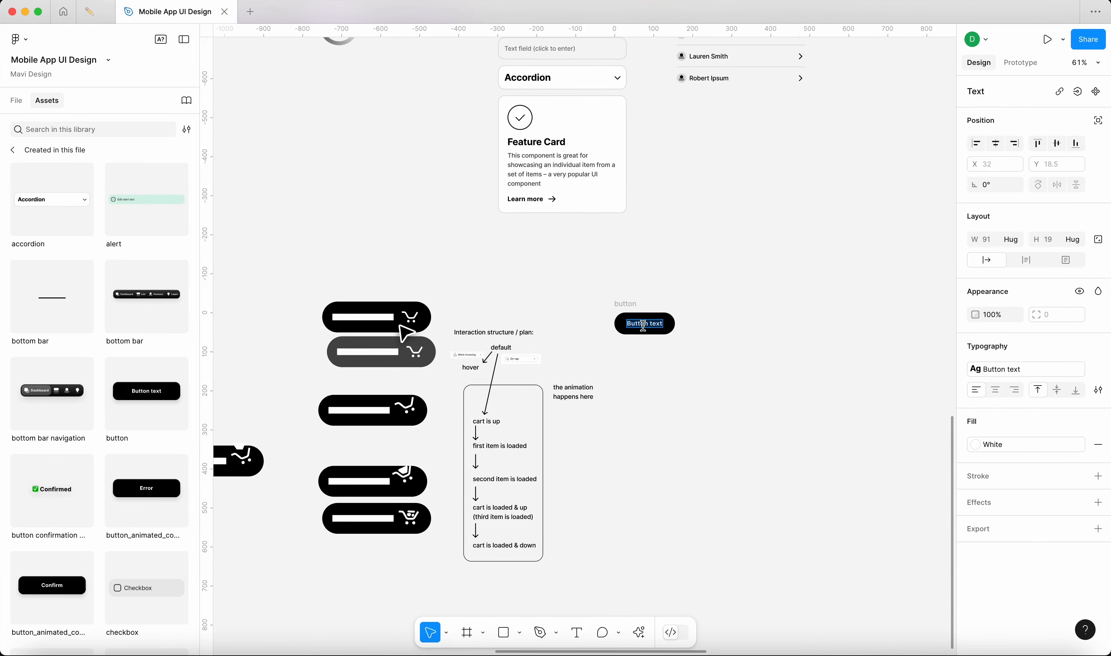
text(add)
key(BackSpace)
key(BackSpace)
key(BackSpace)
text(Add to cart)
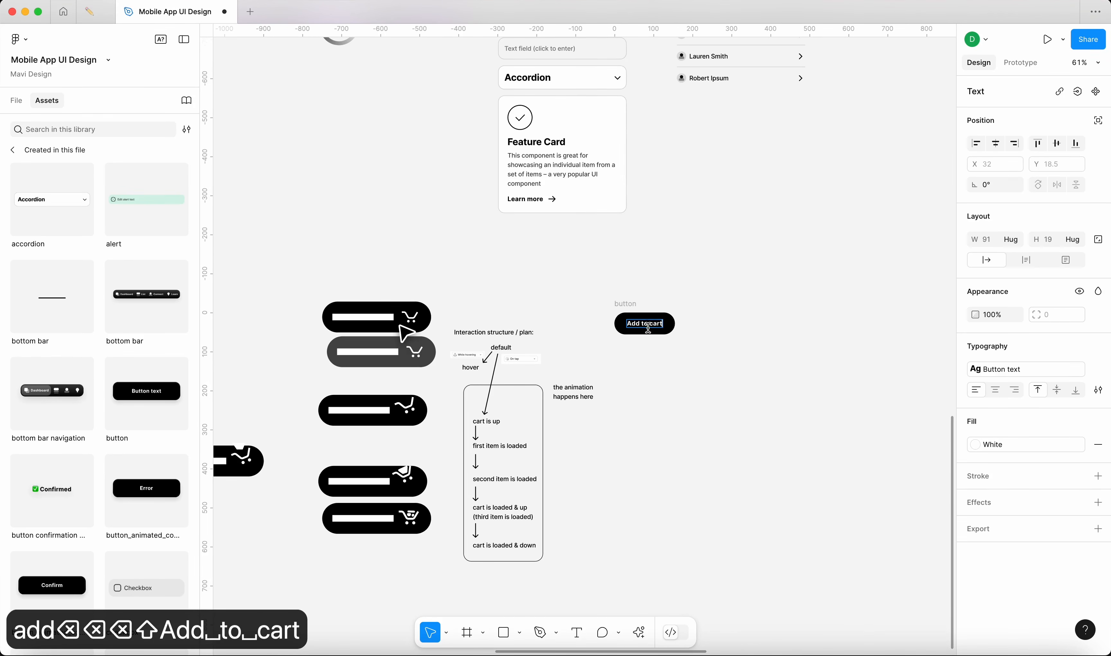
click(675, 338)
scroll(703, 361, up, 10)
scroll(716, 384, right, 5)
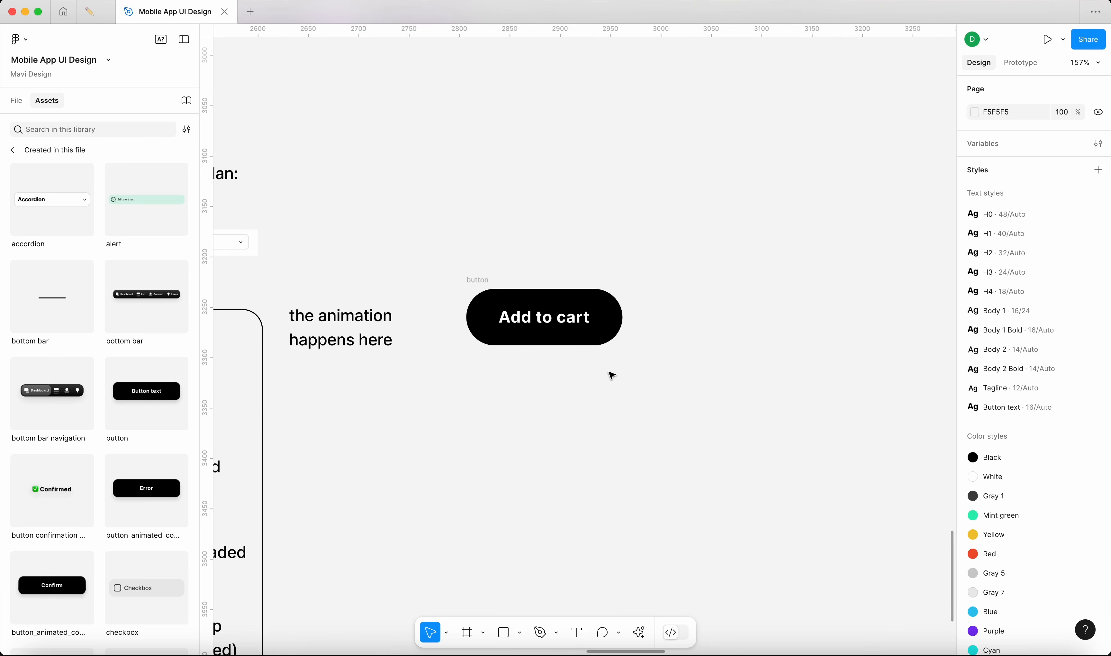
Step: Draw a 32 × 32 frame to the right of the "Add to cart" button
key(f)
drag(685, 327, 588, 315)
click(771, 345)
Step: Try placing the white frame inside the button after its text, and undo the placement
click(739, 335)
scroll(575, 325, up, 5)
click(660, 321)
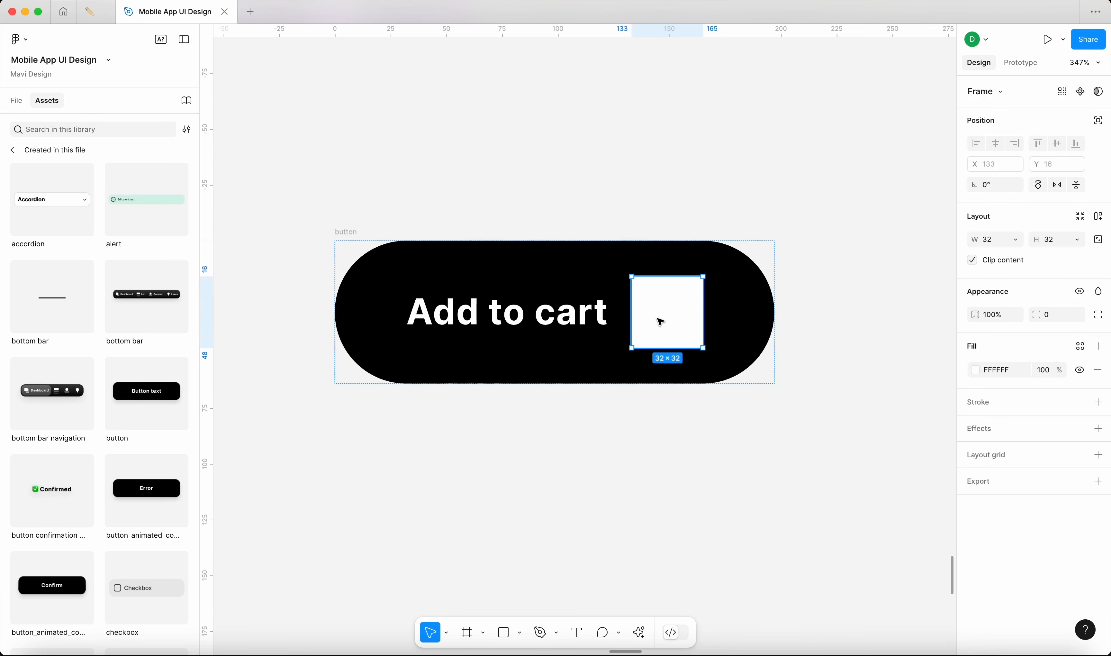
key(super+z)
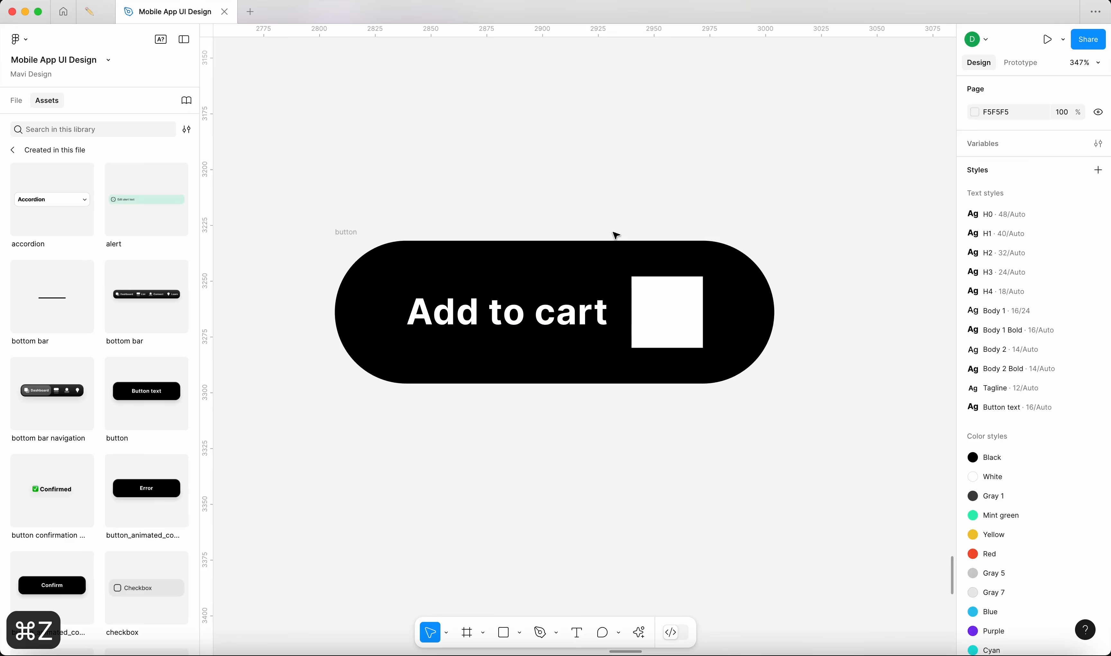
key(super+z)
key(super+z)
Step: Change the "Add to cart" button's height from hugging its contents to a fixed 56
click(348, 235)
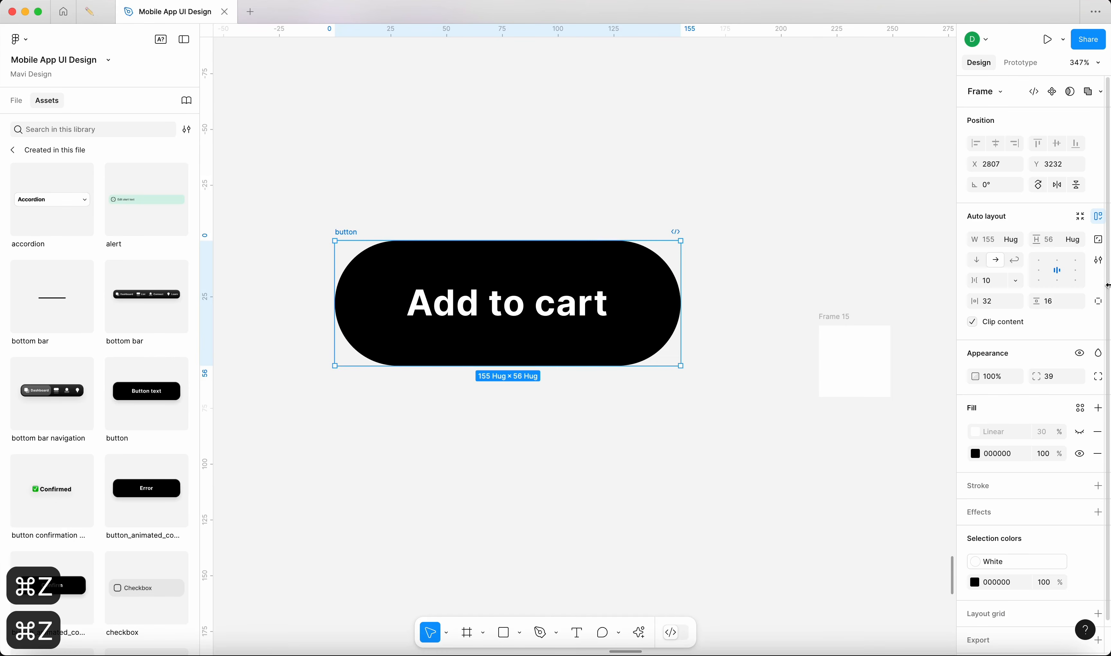
click(1077, 240)
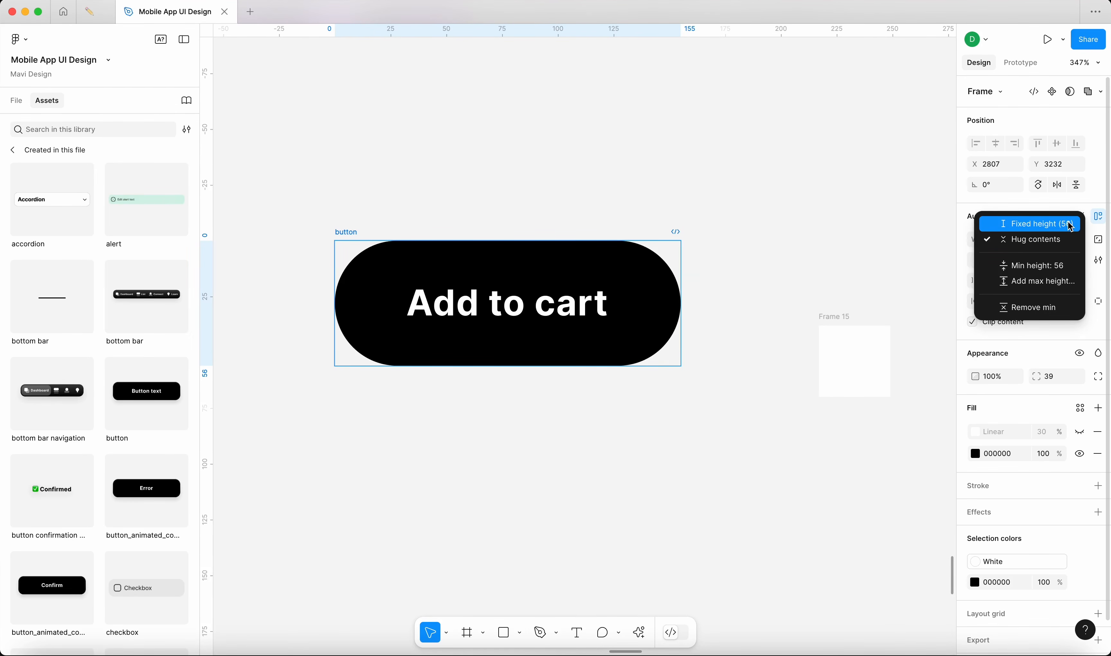
click(1071, 224)
click(649, 181)
click(354, 233)
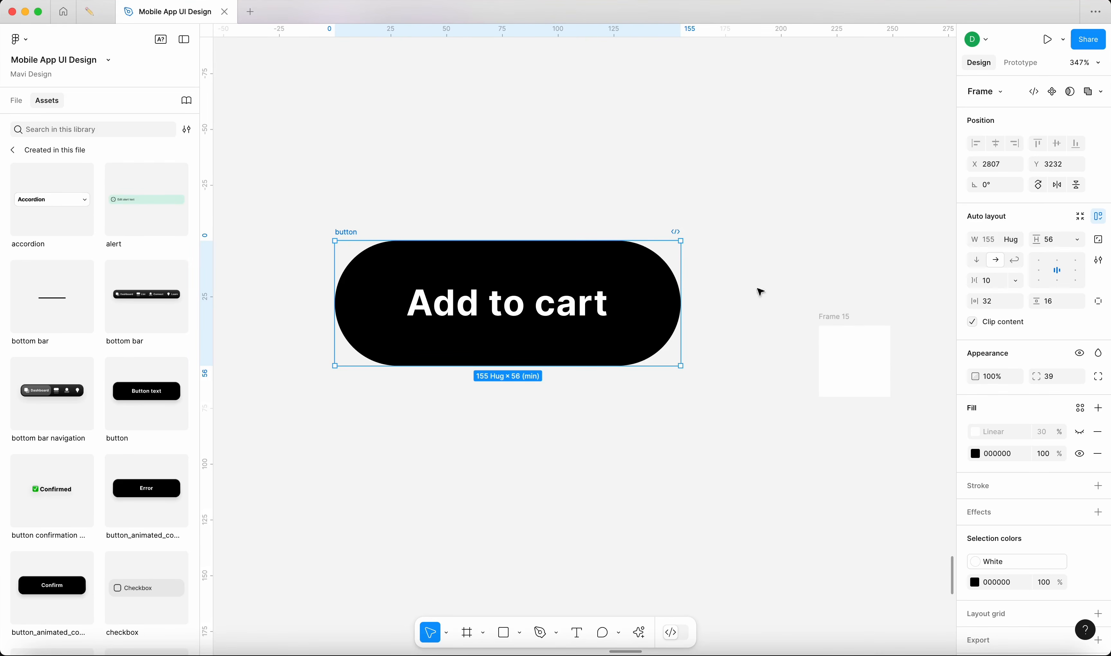
Step: Move the white 32 × 32 frame into the button, directly after the "Add to cart" text
click(867, 372)
drag(867, 372, 652, 324)
drag(623, 315, 626, 315)
click(829, 320)
click(617, 303)
click(692, 301)
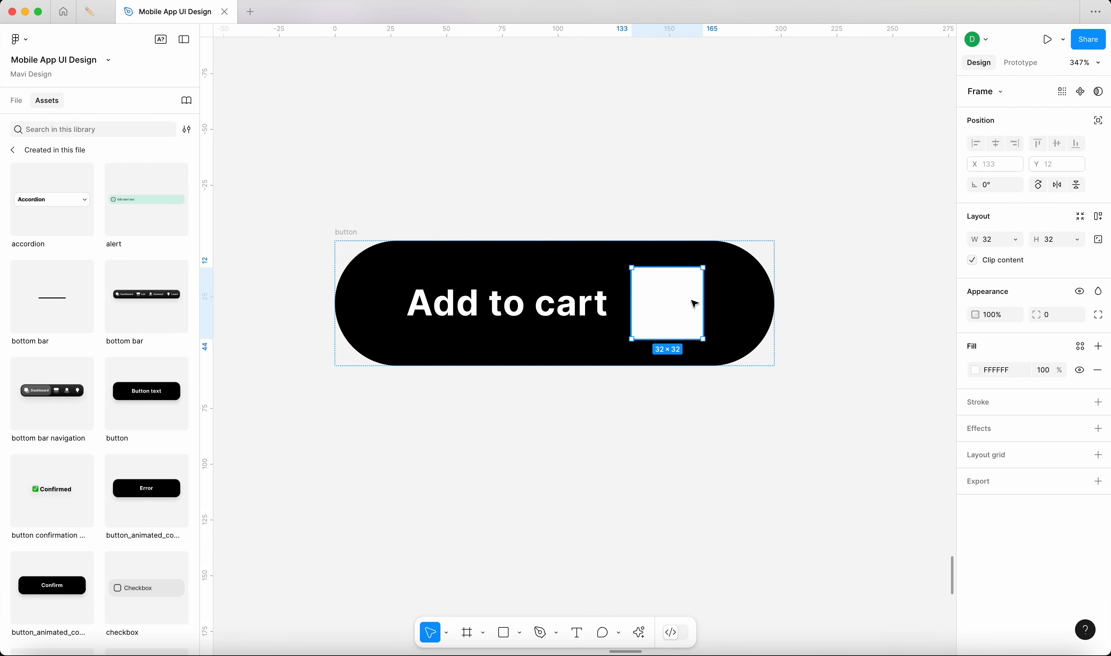
Step: Widen the white frame inside the button to 37
scroll(694, 303, down, 5)
scroll(692, 303, up, 6)
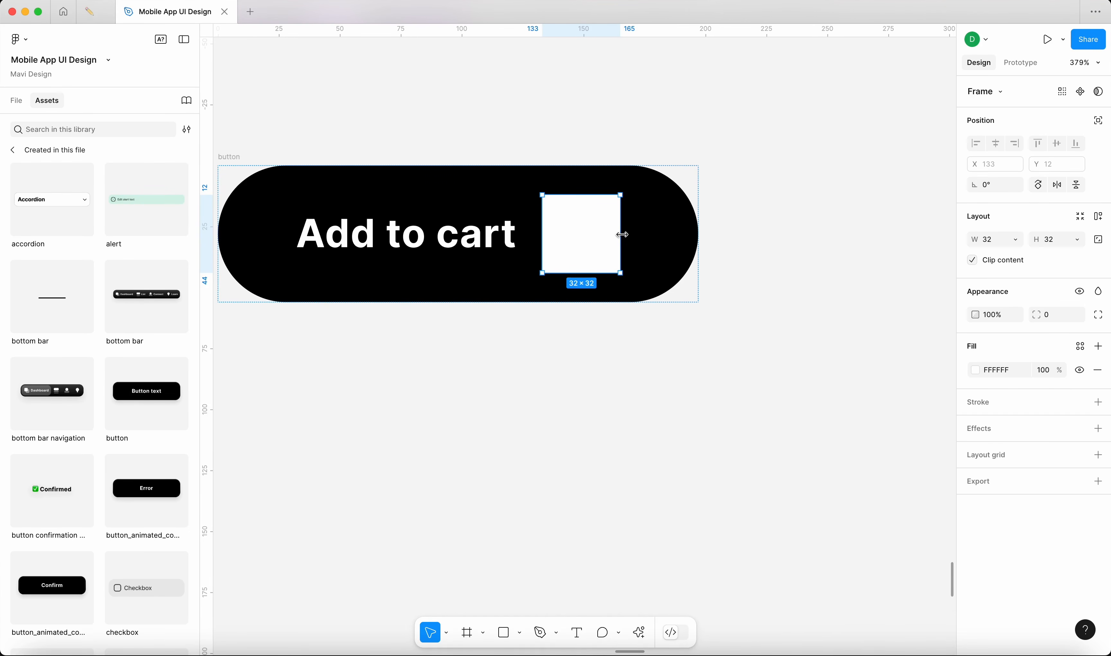
drag(619, 239, 632, 241)
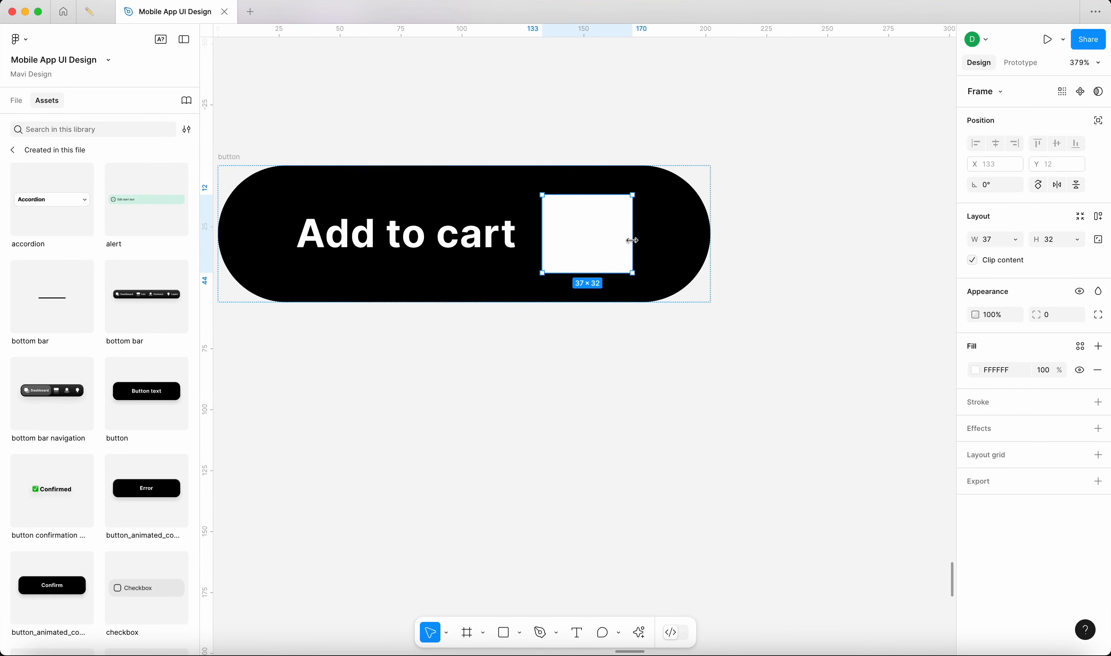
Step: Check the dimensions of the loaded cart icon in the lowest pill sketch
scroll(633, 241, down, 4)
scroll(634, 242, left, 15)
scroll(635, 242, down, 4)
scroll(636, 243, right, 5)
scroll(744, 240, down, 5)
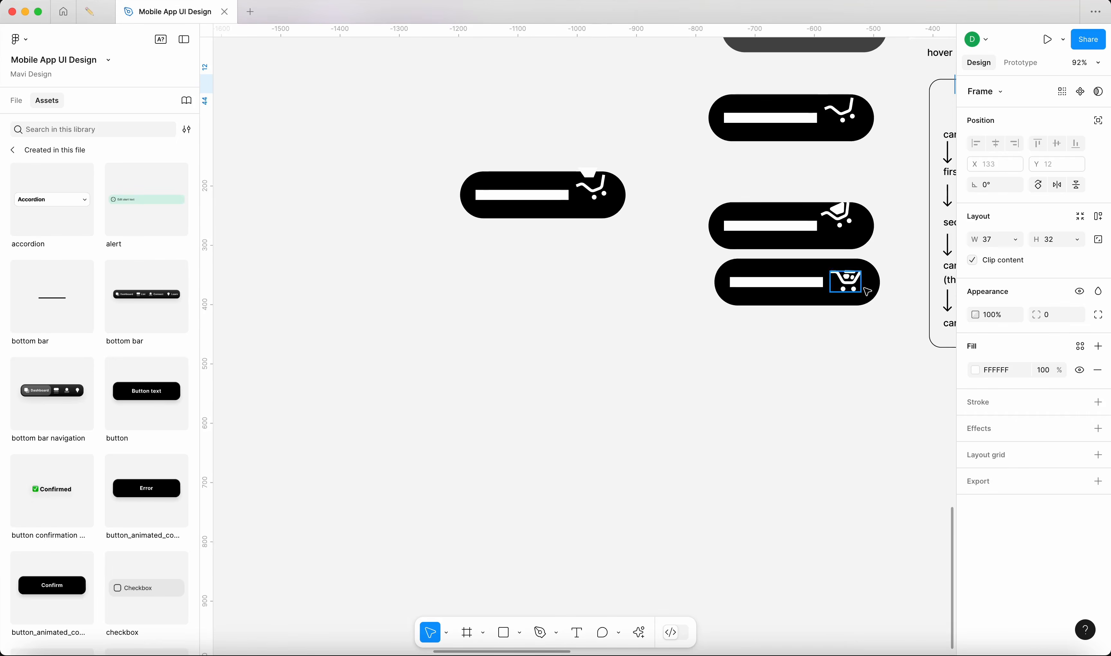
scroll(766, 280, up, 5)
click(825, 300)
scroll(811, 300, right, 3)
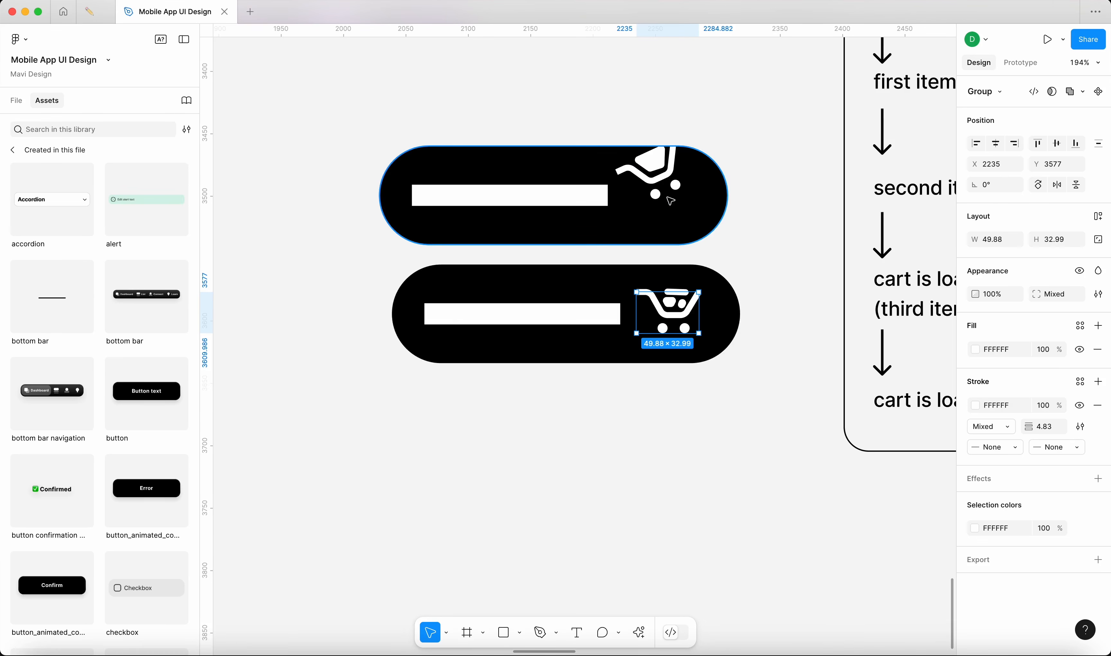
scroll(783, 330, right, 10)
scroll(774, 333, up, 2)
scroll(721, 311, left, 10)
Step: Widen the white frame inside the button further, to roughly the width of the loaded cart icon
click(570, 279)
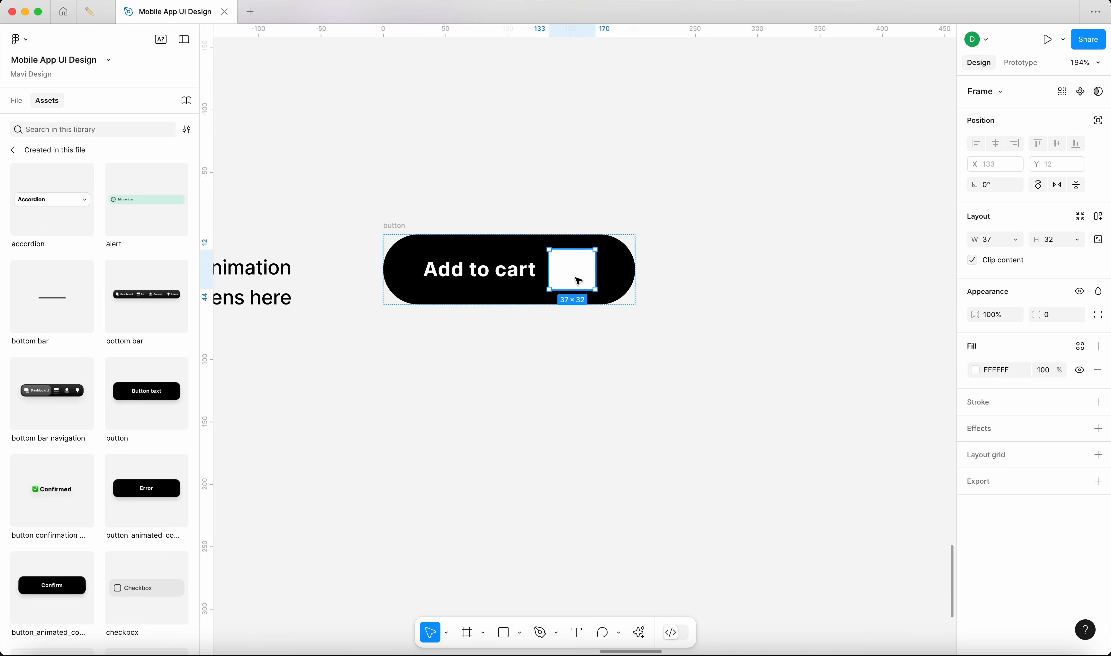
scroll(571, 289, up, 5)
drag(620, 268, 657, 270)
click(723, 414)
scroll(723, 415, down, 5)
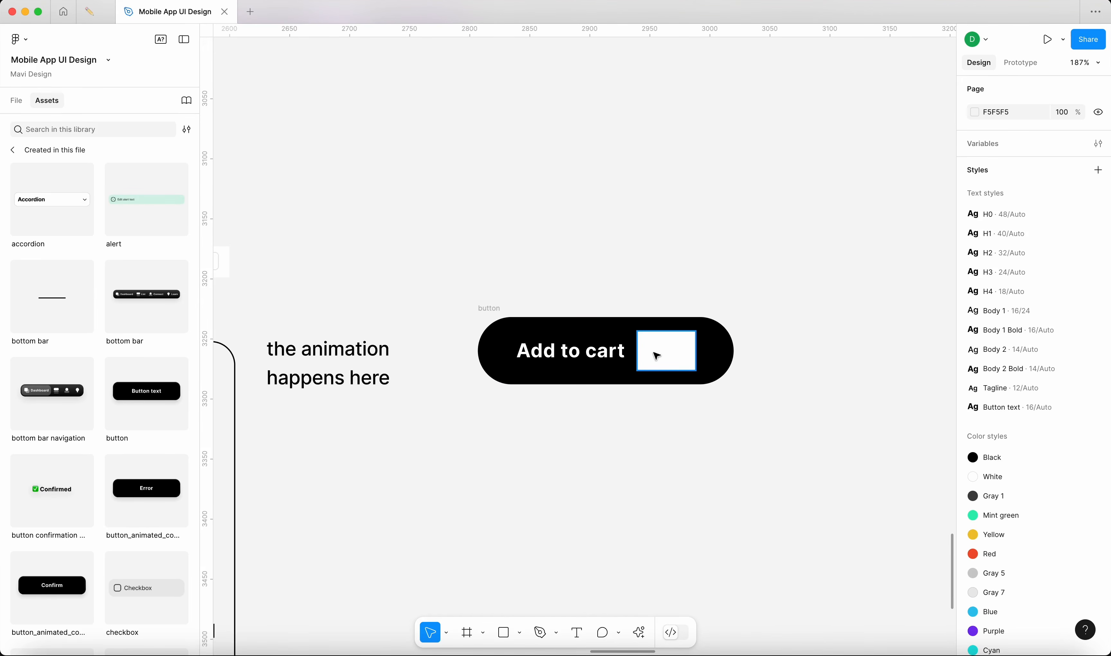
Step: Try rounding the corners of the white frame inside the button and reset the radius to 0
scroll(678, 354, up, 5)
click(678, 354)
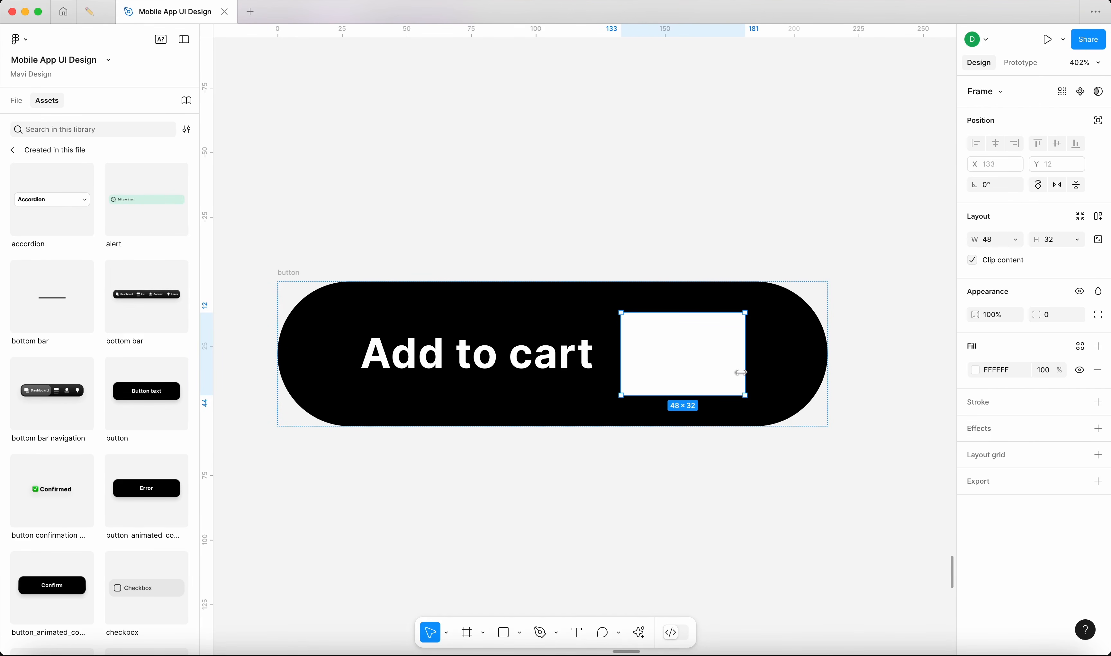
click(751, 450)
click(717, 378)
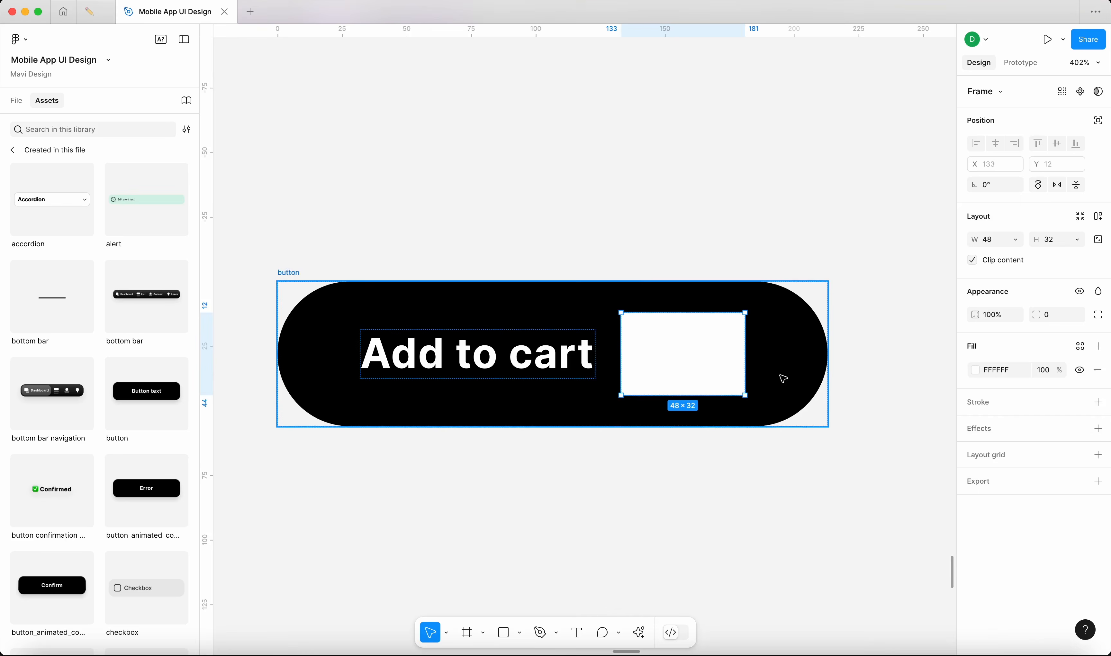
click(1049, 315)
key(Up)
key(Up)
key(Up)
key(Up)
key(Up)
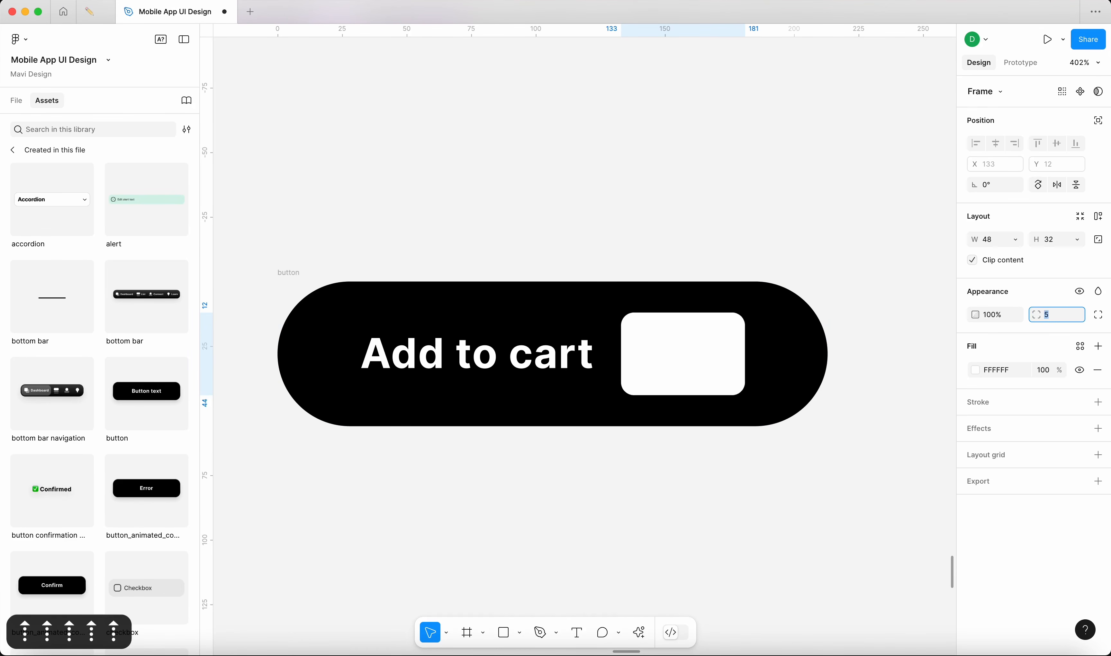
key(Up)
key(Down)
key(Down)
key(Down)
key(Down)
key(Down)
key(Down)
Step: Lower the fill opacity of the white frame inside the button to 60%
click(1044, 370)
key(shift+Down)
key(shift+Down)
key(shift+Down)
key(shift+Down)
click(714, 514)
Step: Give the "Add to cart" button individual auto-layout padding and set its right padding to 24
scroll(359, 173, down, 5)
click(328, 219)
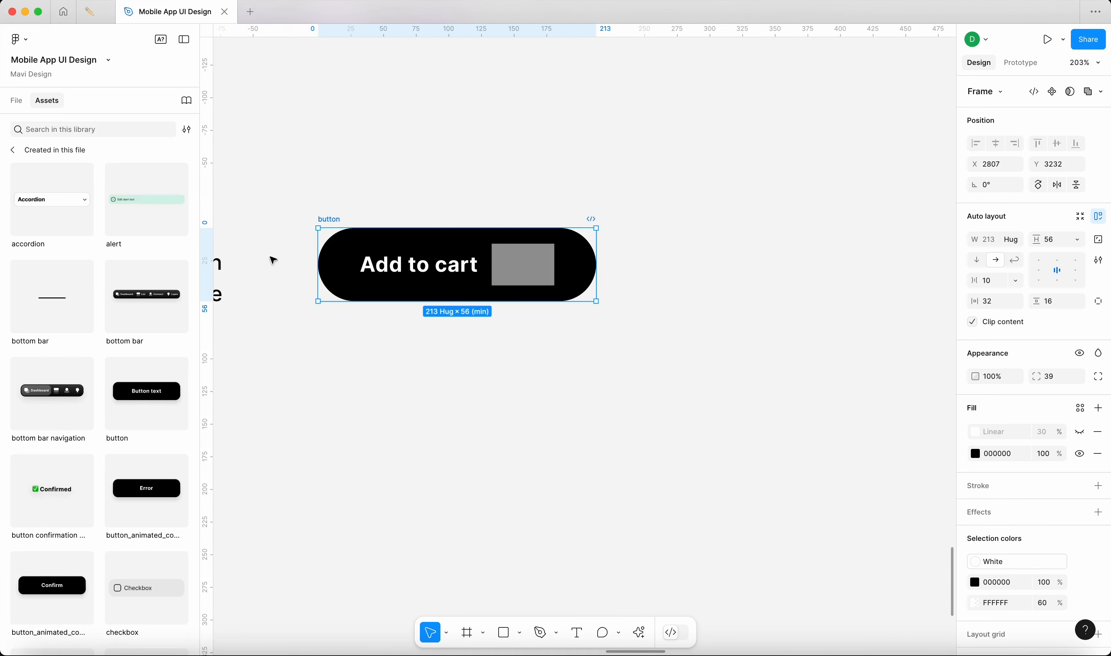
scroll(275, 259, up, 3)
click(1099, 301)
click(1004, 320)
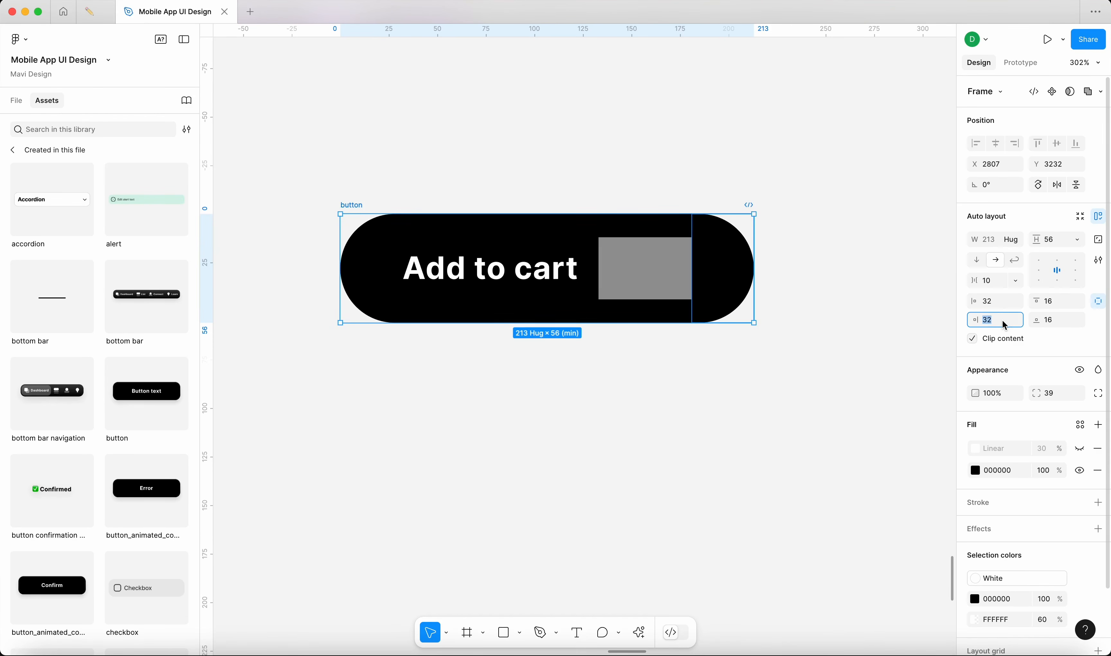
key(shift+Down)
key(Up)
key(Up)
click(780, 407)
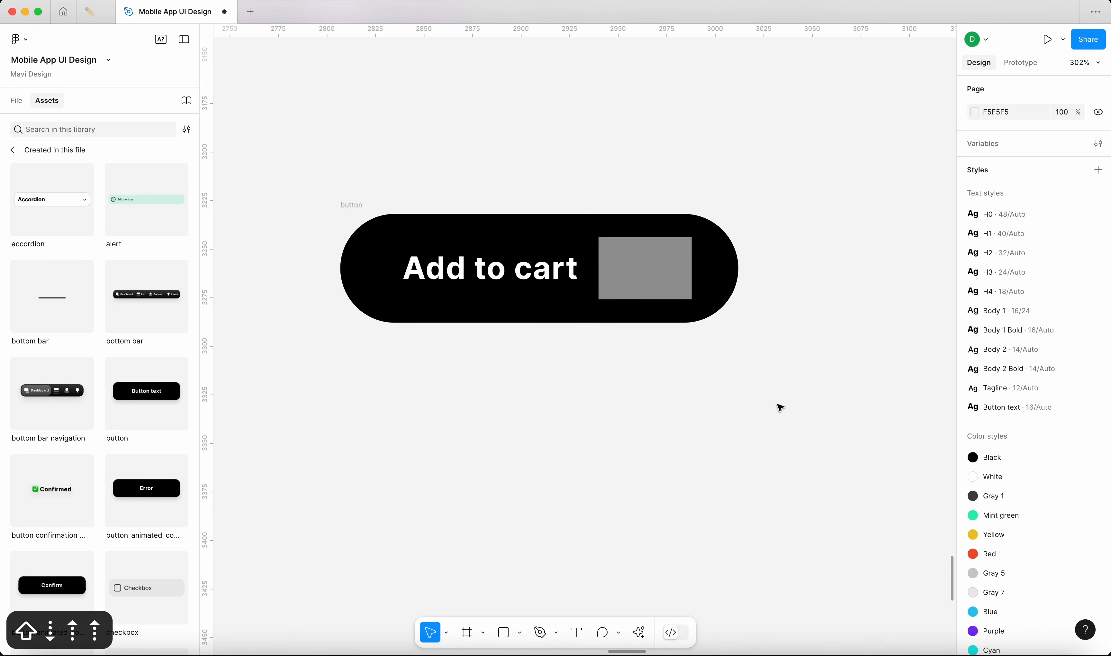
ctrl+scroll(781, 407, down, 2)
click(708, 319)
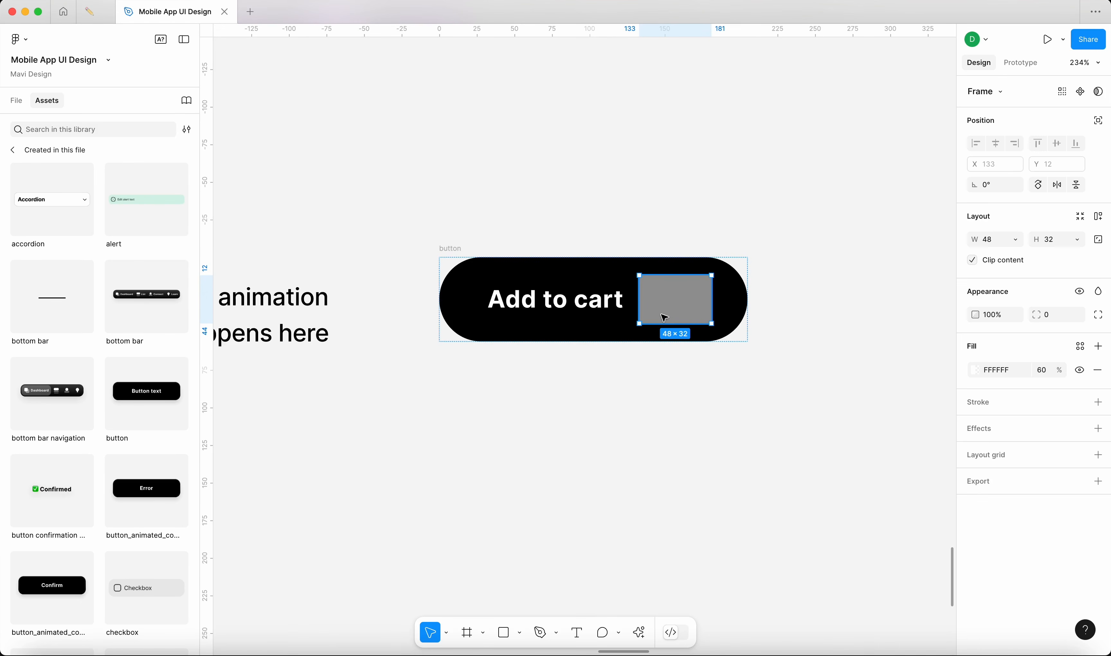
ctrl+scroll(752, 420, down, 5)
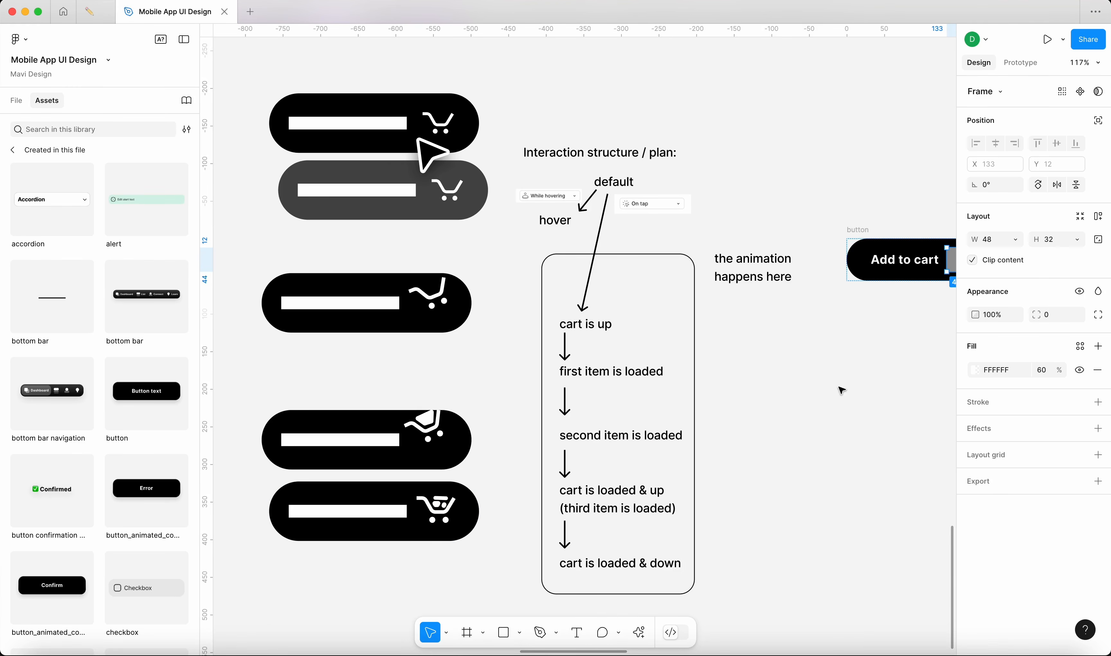
scroll(841, 388, right, 5)
click(697, 383)
ctrl+scroll(663, 355, up, 5)
Step: Reposition the "the animation happens here" note and the button so they sit level with a clear, even gap beside the interaction plan
click(330, 256)
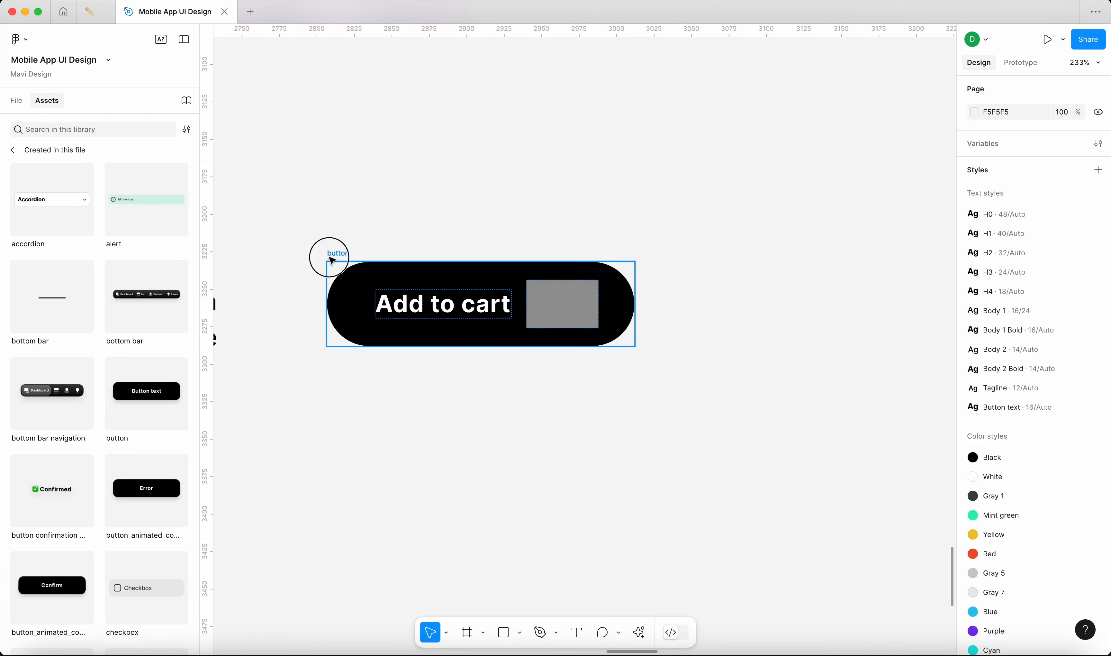
drag(330, 256, 364, 288)
click(416, 251)
ctrl+scroll(423, 259, down, 5)
scroll(416, 251, left, 3)
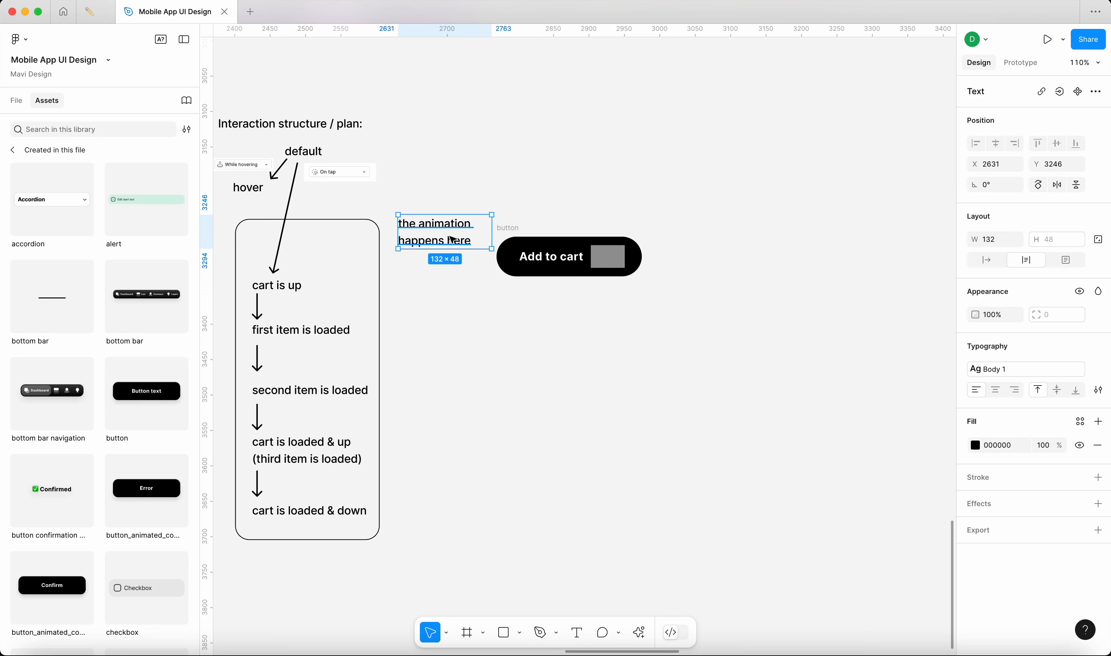
drag(442, 238, 436, 243)
drag(508, 228, 551, 216)
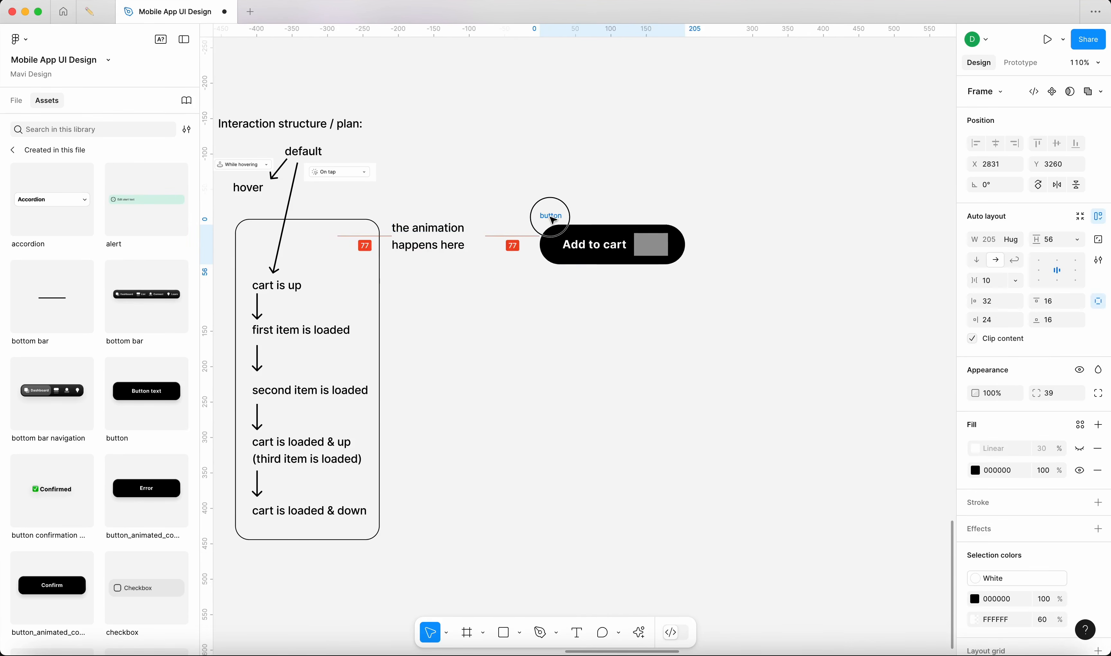
click(623, 351)
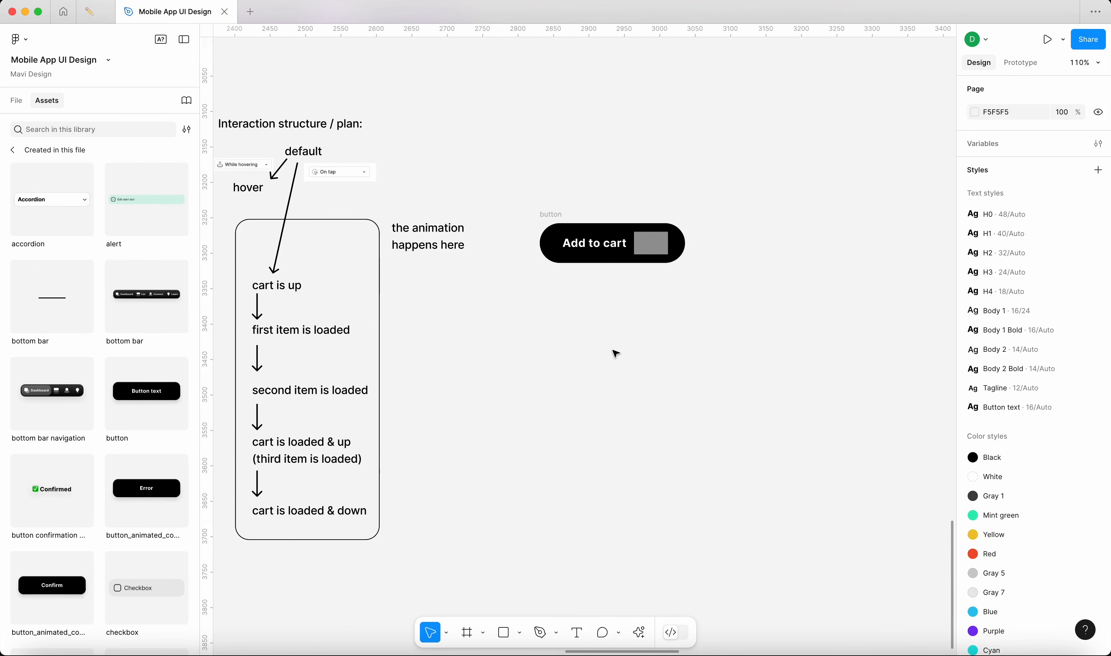
Step: Duplicate the 48 × 32 frame onto the canvas beside the button and set the copy's fill colour to black
click(653, 247)
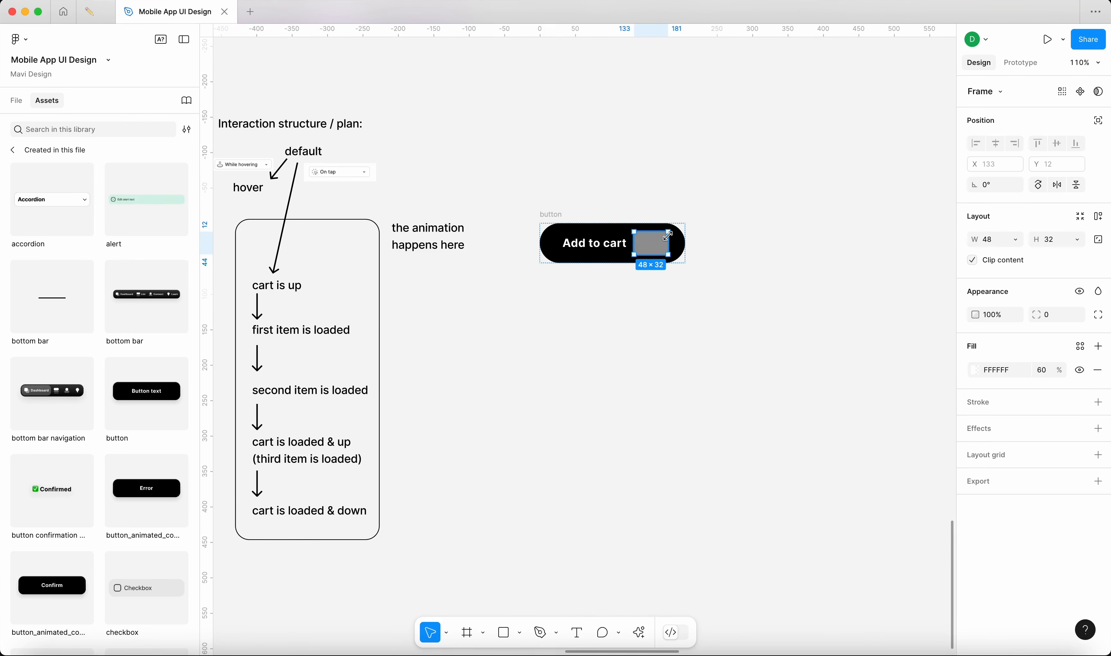
drag(662, 250, 764, 250)
click(993, 376)
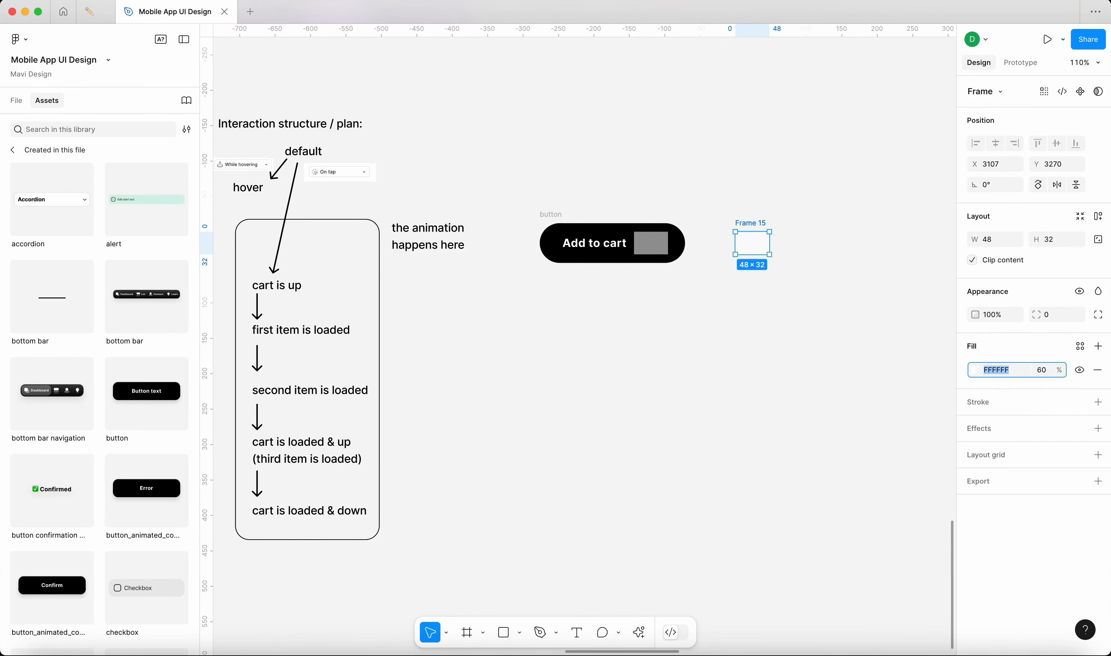
text(0)
key(Return)
click(621, 375)
drag(733, 258, 844, 465)
click(768, 433)
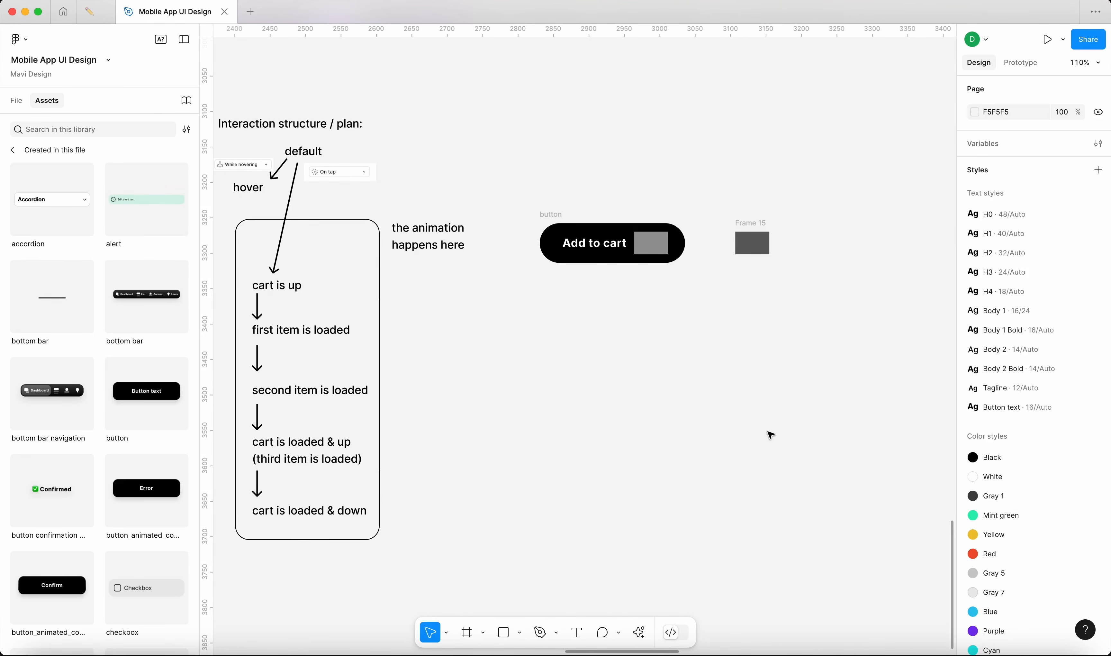
click(428, 237)
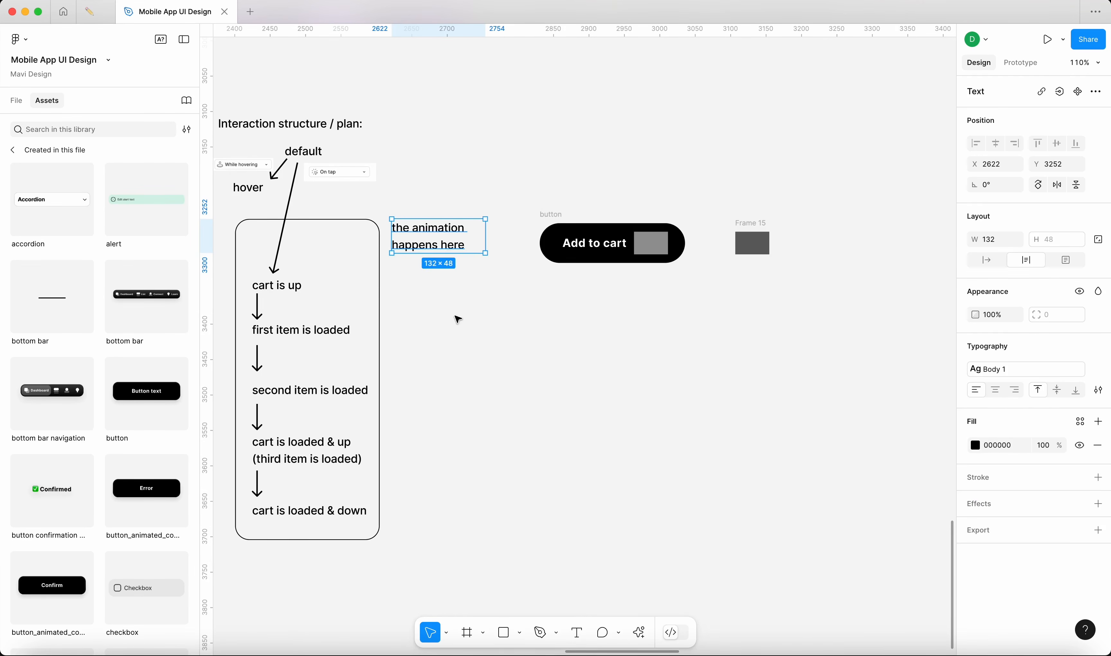
scroll(457, 316, left, 5)
drag(302, 113, 496, 579)
drag(496, 578, 324, 117)
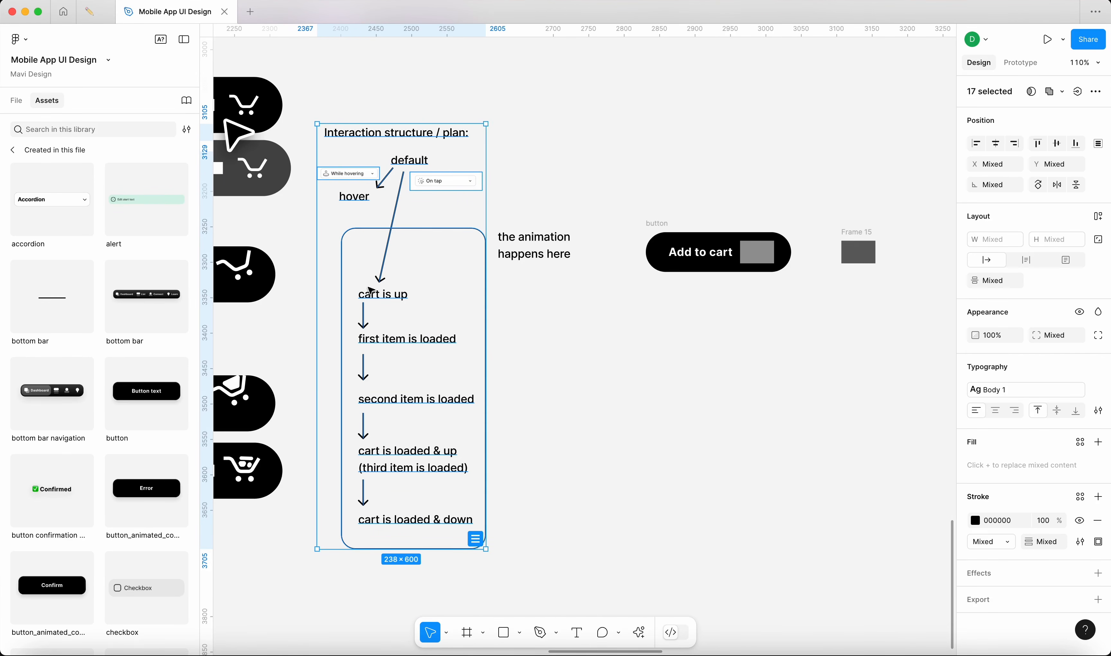
click(508, 358)
Step: Move the animation note beside "cart is up", rewrite it as "+ cart icon with the corresponding state" and widen it to 197
click(675, 244)
text(+ cart icon with th)
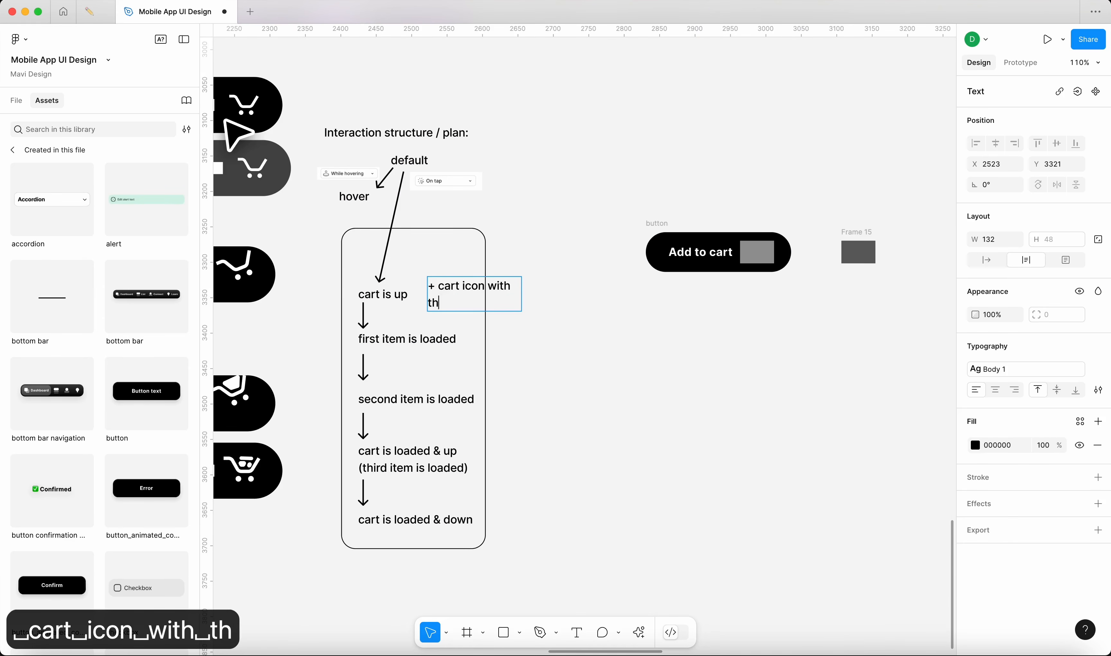
text(e corresponding state)
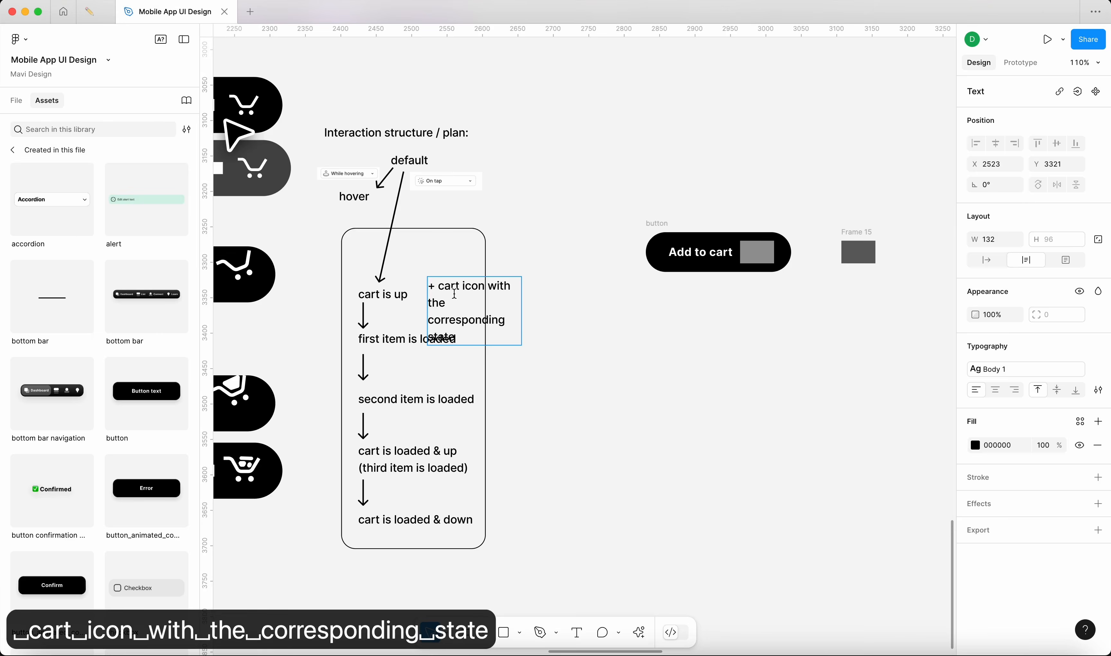
click(575, 302)
click(512, 297)
drag(521, 304, 567, 311)
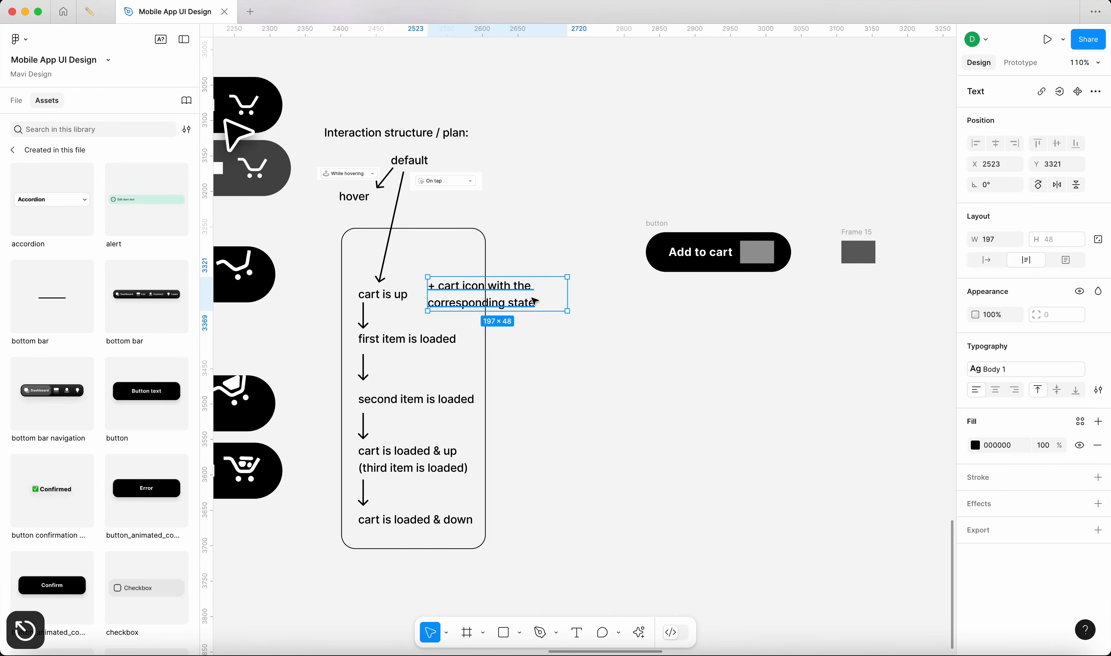
Step: Scale the cart icon note down to 92 × 23 and place copies beside the other four states in the plan
scroll(536, 302, up, 5)
key(k)
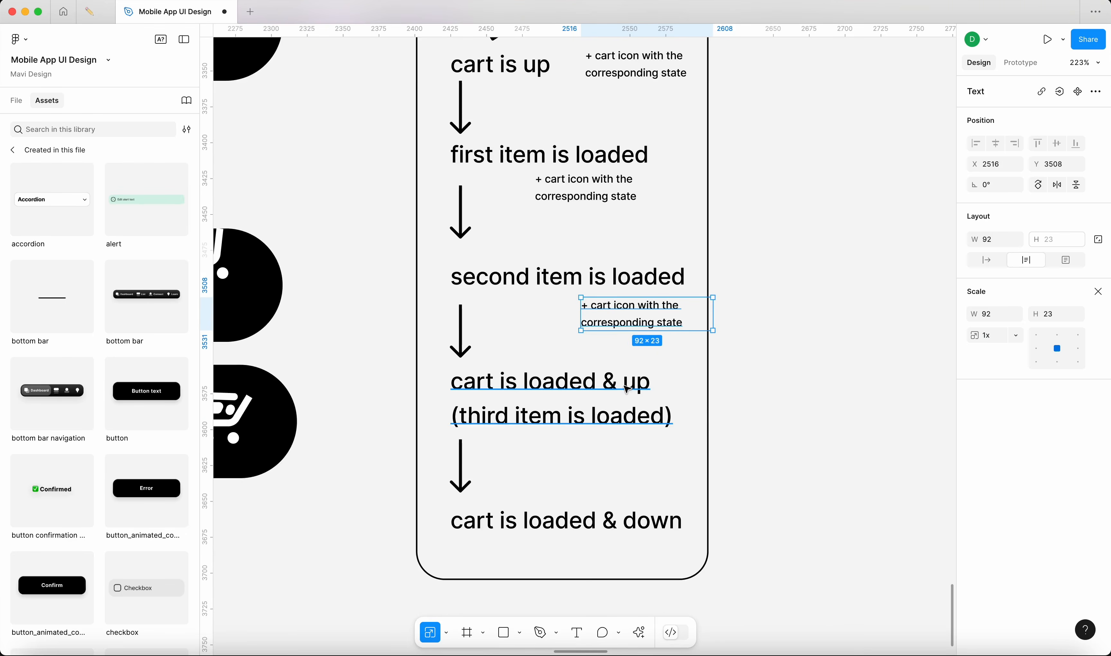
scroll(533, 291, down, 5)
click(533, 291)
drag(586, 161, 471, 149)
click(559, 270)
scroll(567, 281, down, 5)
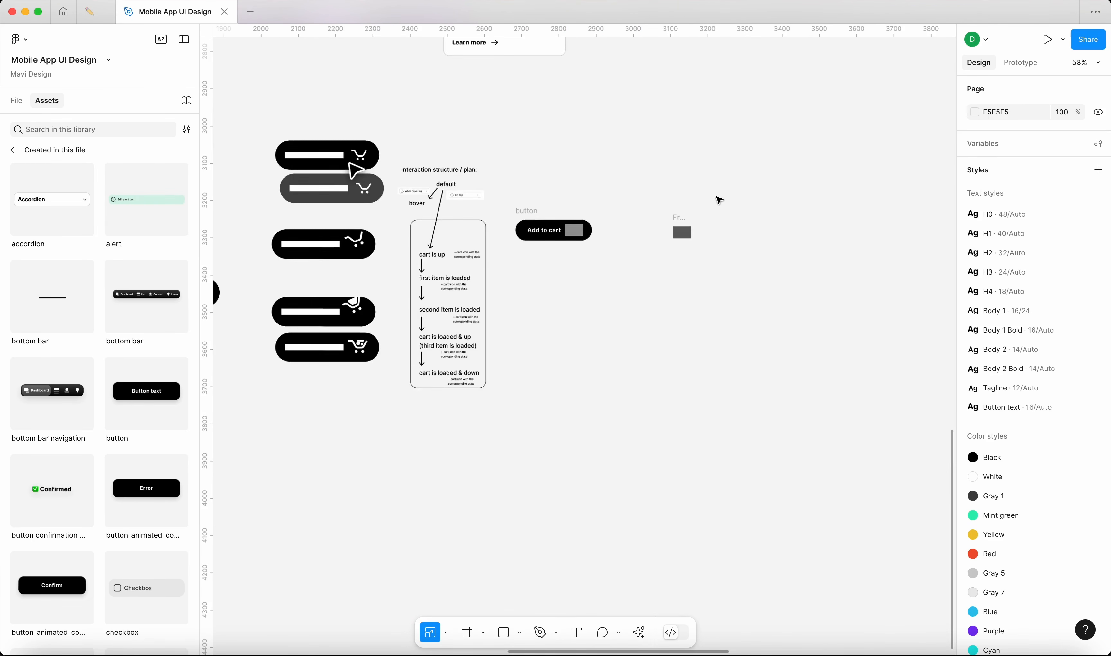
Step: Move the dark frame copy closer to the "Add to cart" button
scroll(466, 227, up, 5)
drag(887, 214, 785, 215)
click(788, 301)
scroll(789, 305, down, 3)
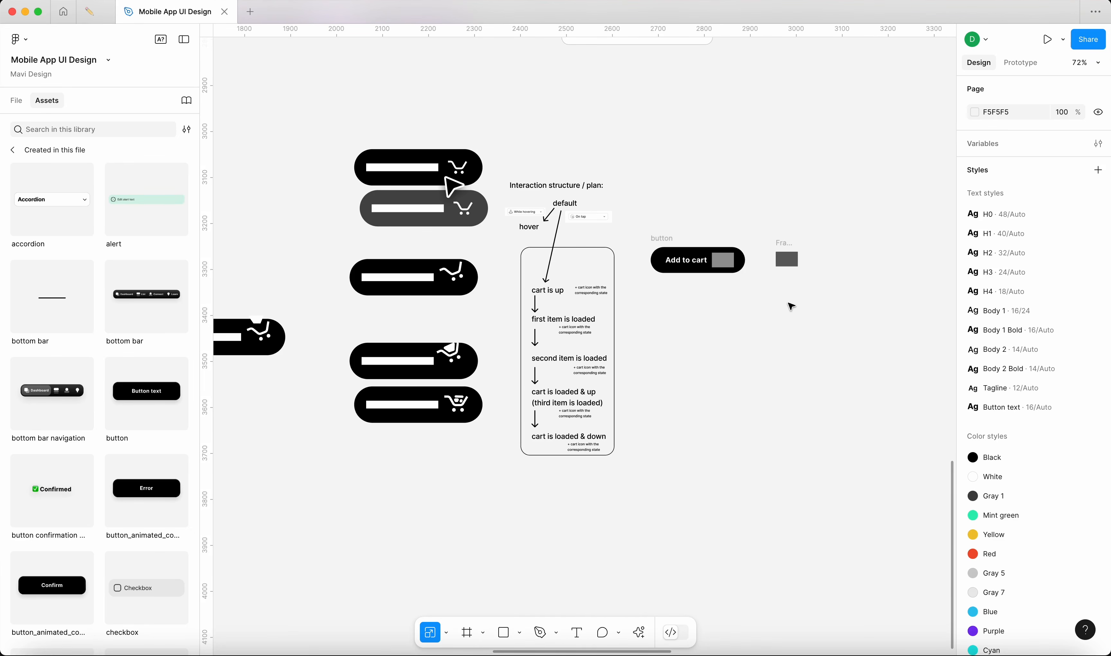
scroll(764, 239, up, 3)
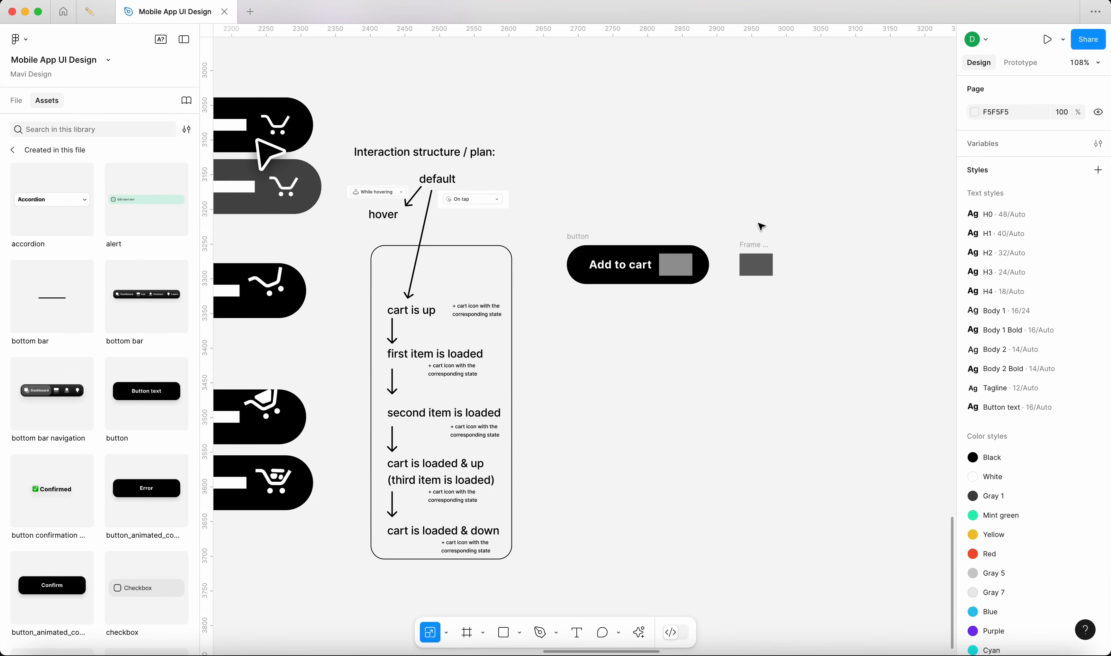
drag(570, 204, 820, 406)
drag(817, 408, 556, 167)
click(618, 185)
scroll(621, 188, down, 5)
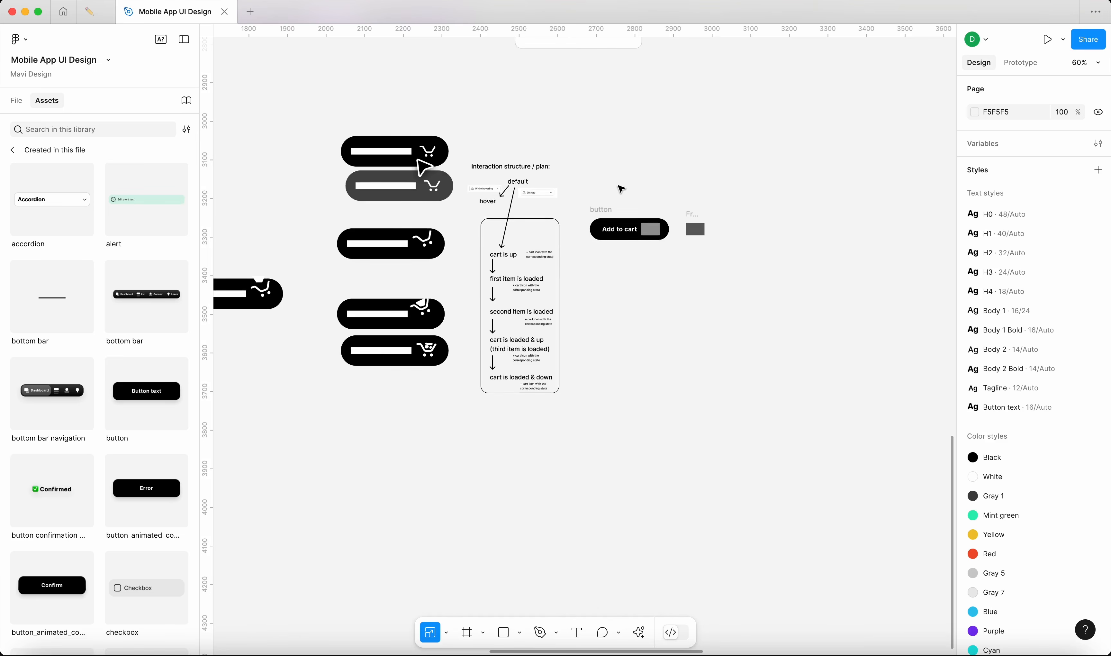